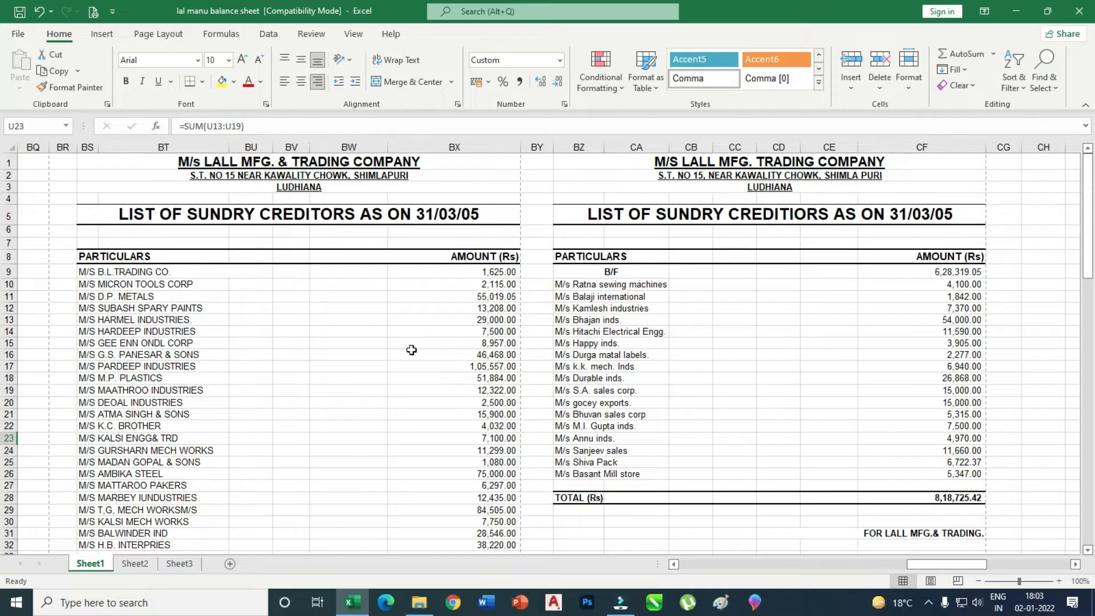
# Examine the print preview page by page, from the balance sheet through to the last sundry creditors list
pyautogui.moveTo(947, 564); pyautogui.dragTo(690, 564)
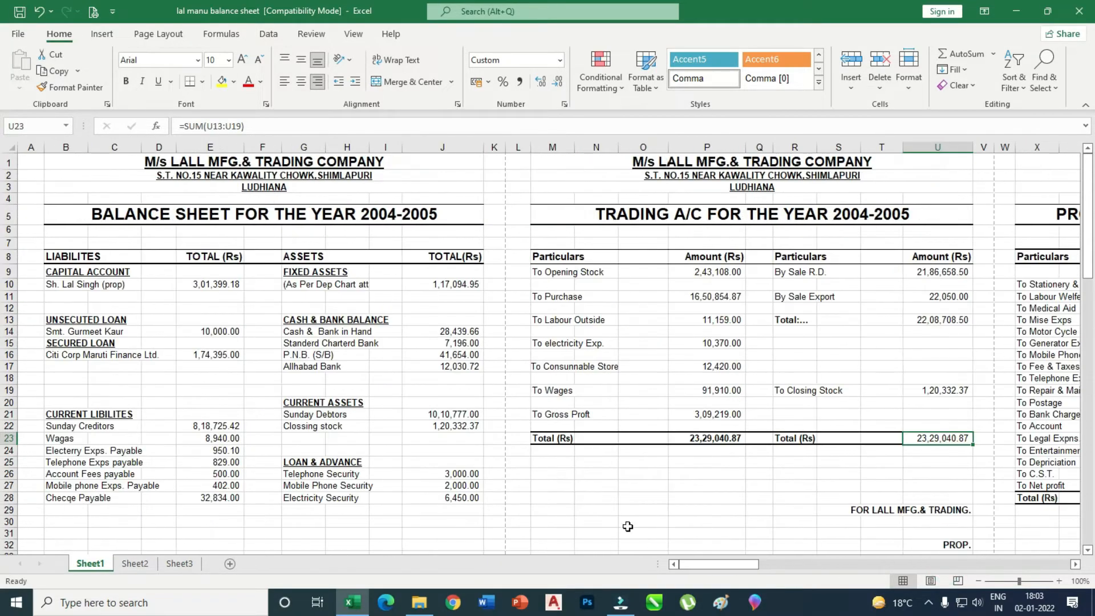
pyautogui.click(93, 11)
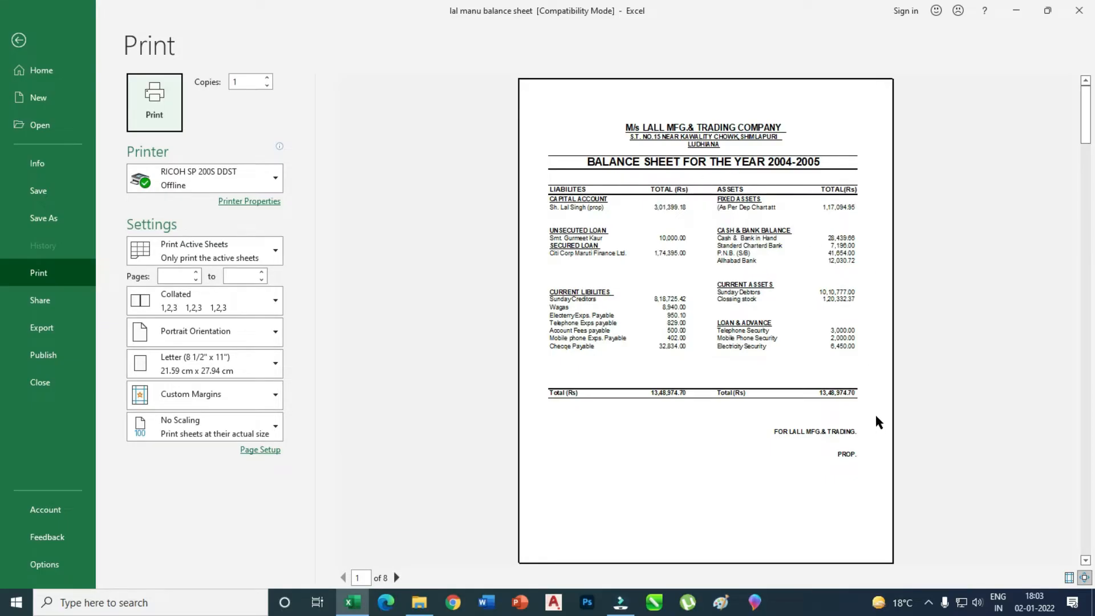
pyautogui.click(397, 578)
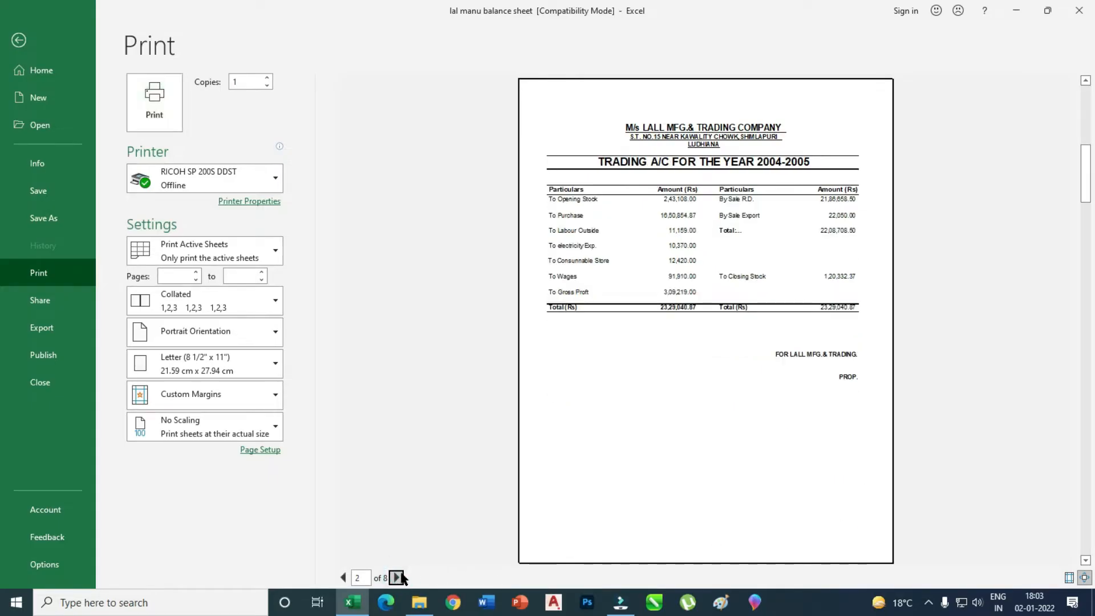
pyautogui.click(397, 578)
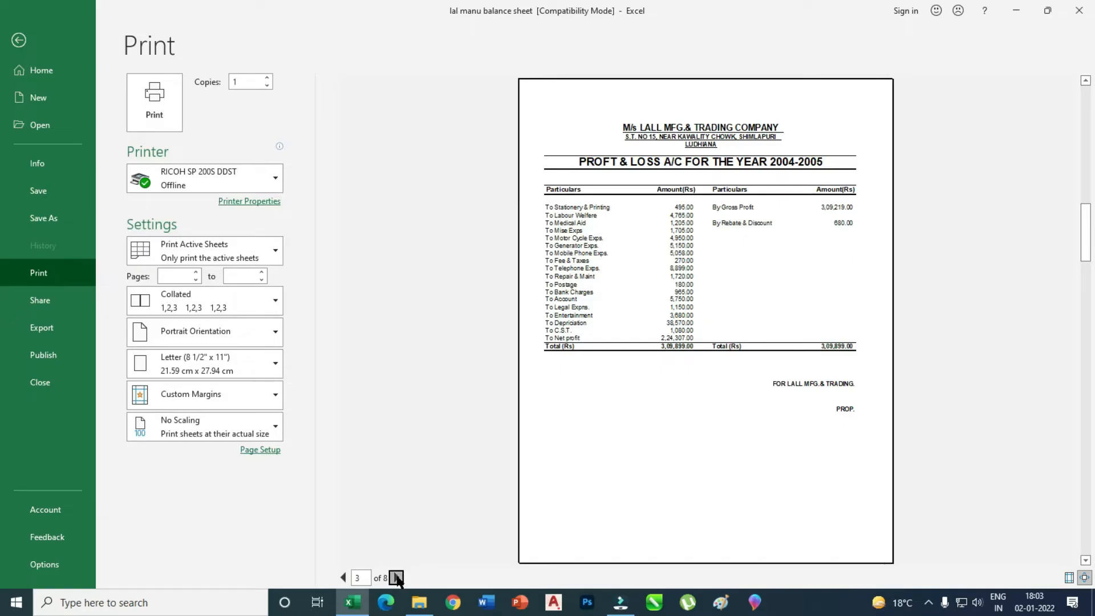
pyautogui.click(397, 578)
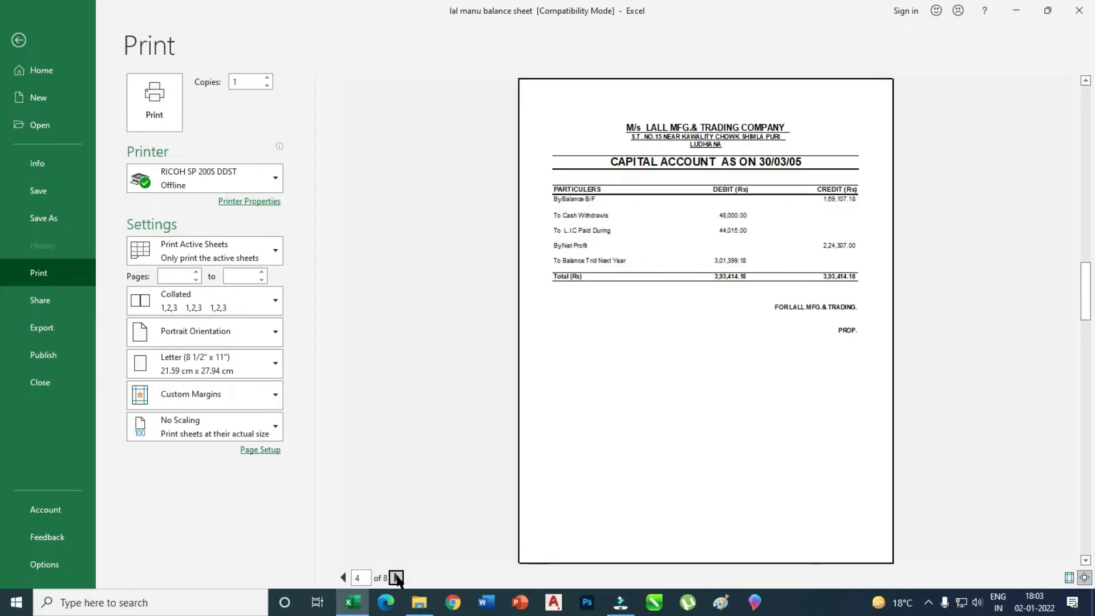
pyautogui.click(397, 577)
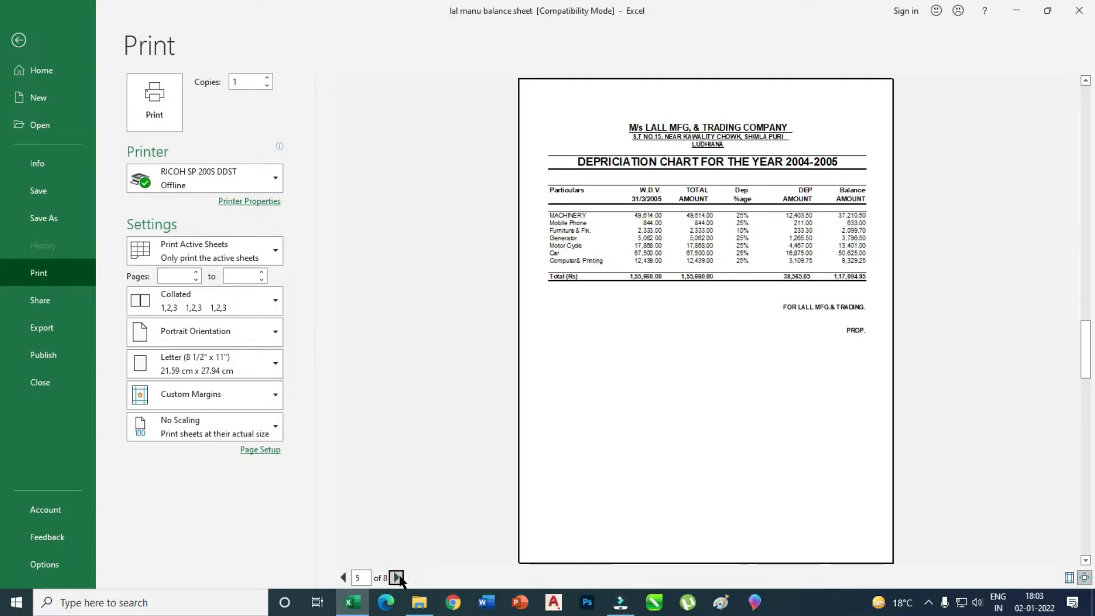
pyautogui.click(398, 578)
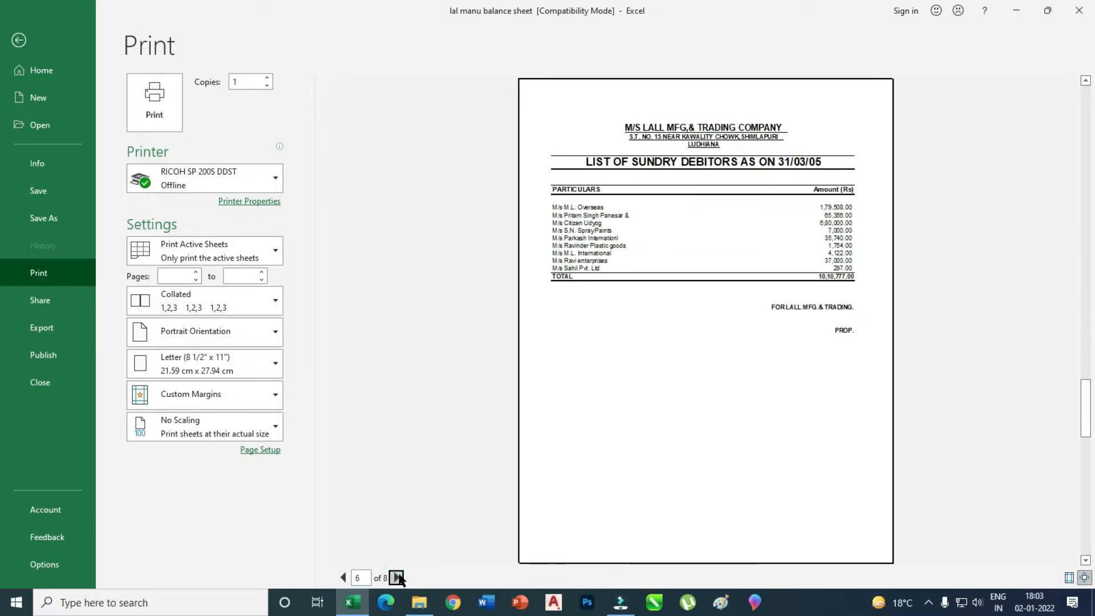
pyautogui.click(398, 578)
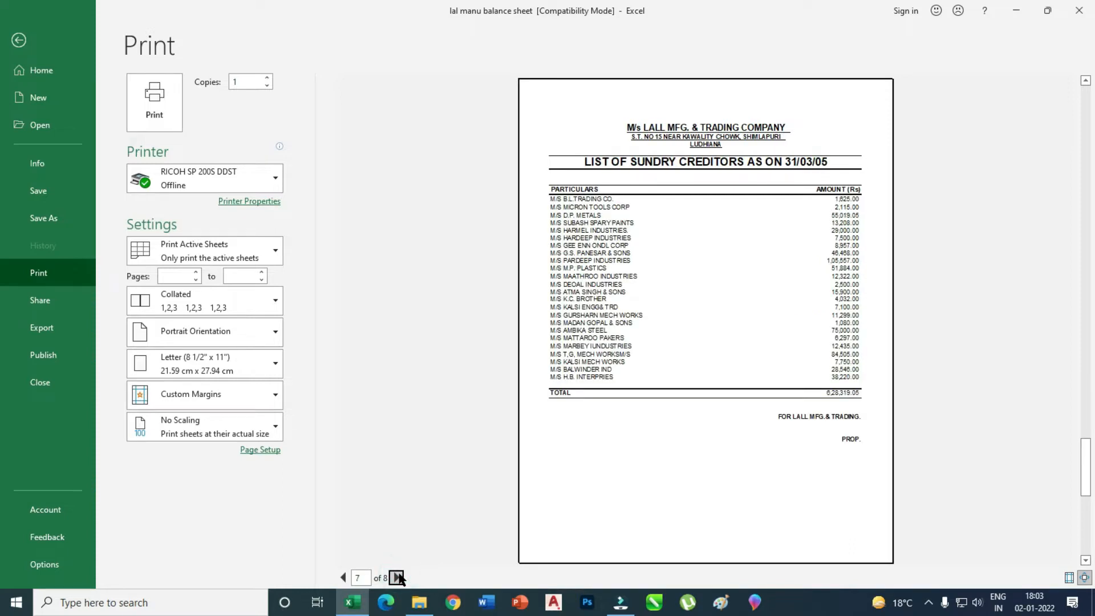
pyautogui.click(397, 578)
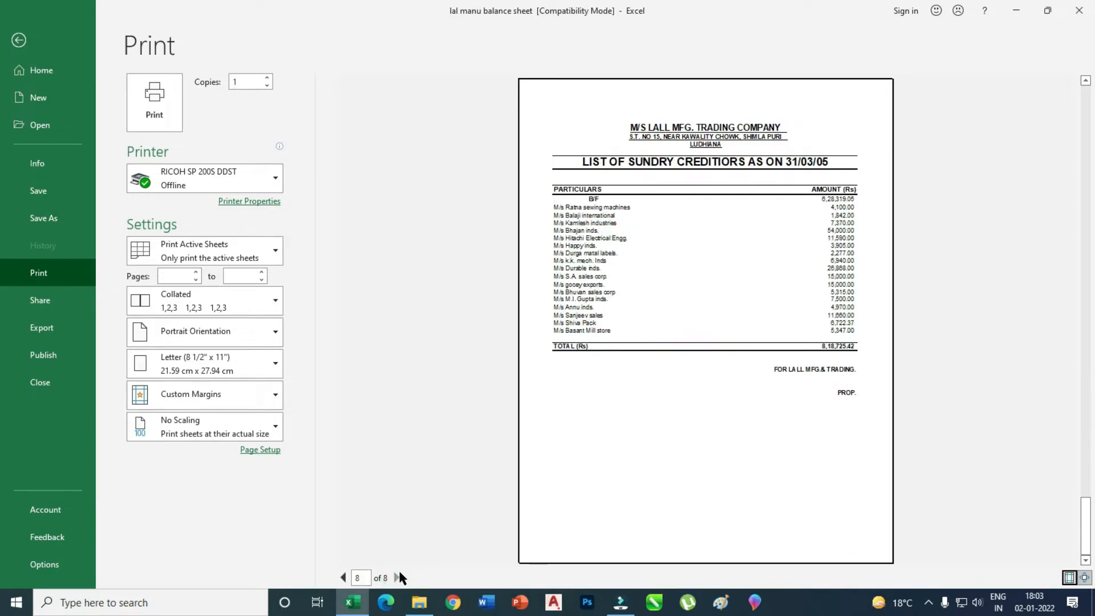
pyautogui.click(19, 40)
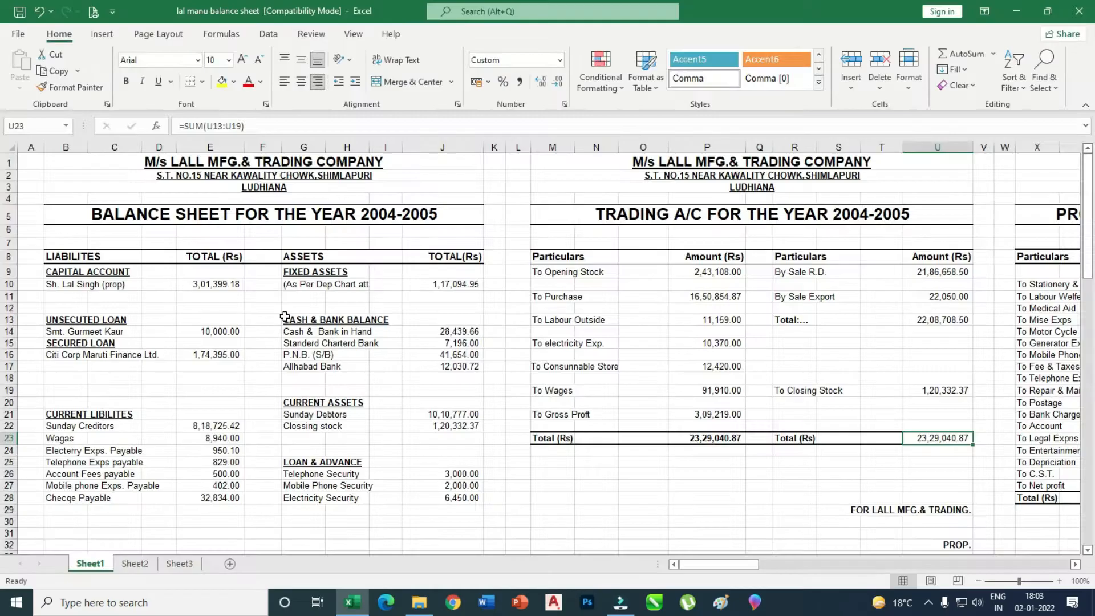
# Total By Sale R.D. and By Sale Export in the trading account's cell U13 with the formula =U9+U11
pyautogui.click(1075, 564)
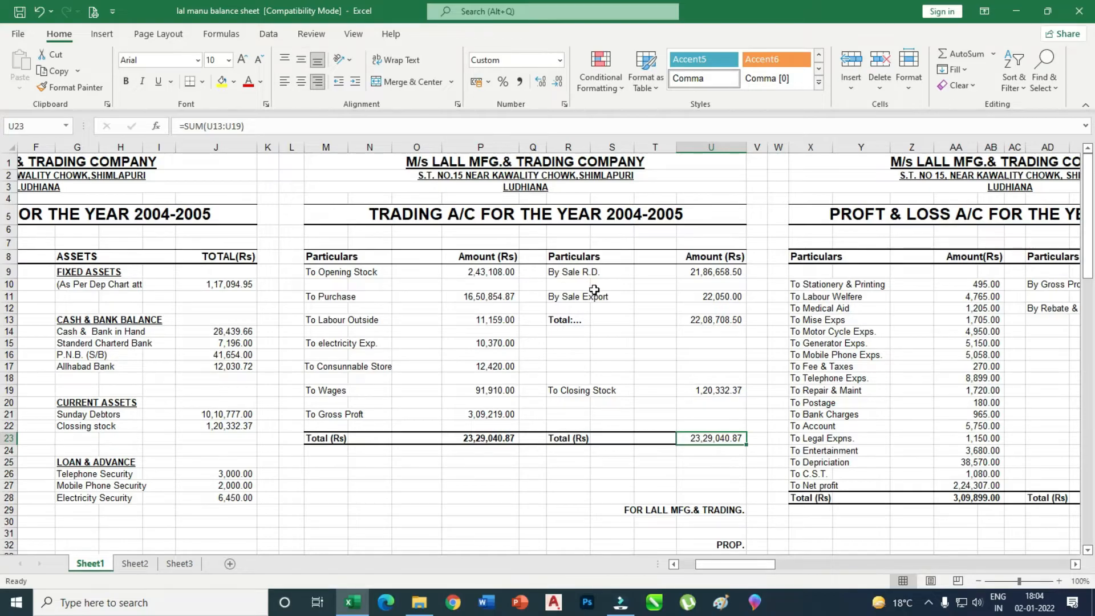
pyautogui.click(711, 274)
pyautogui.click(728, 297)
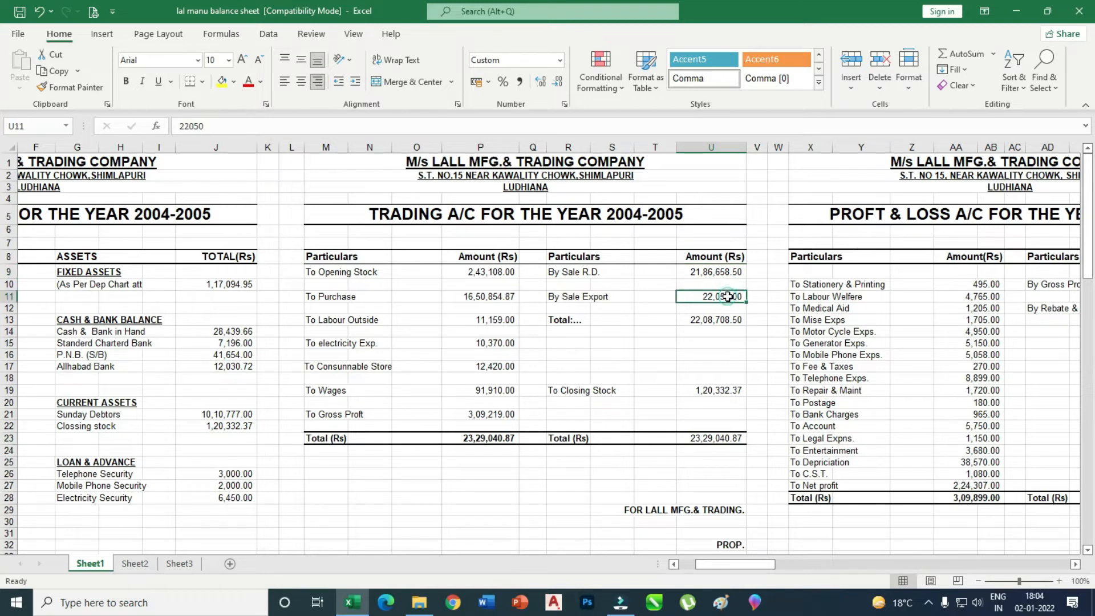
pyautogui.click(723, 272)
pyautogui.click(719, 297)
pyautogui.click(717, 323)
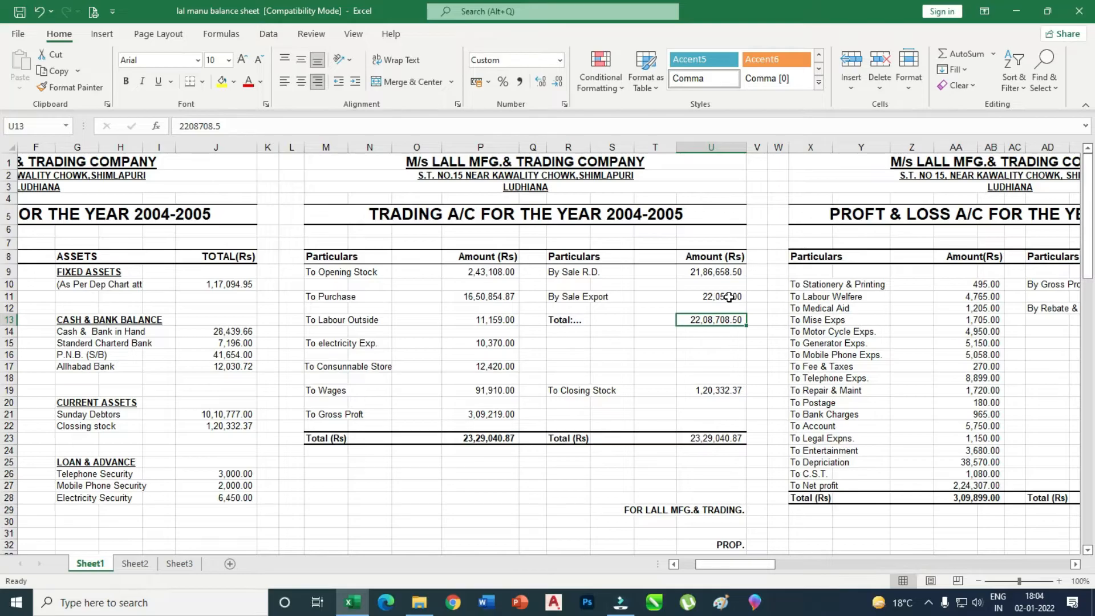
pyautogui.write('=')
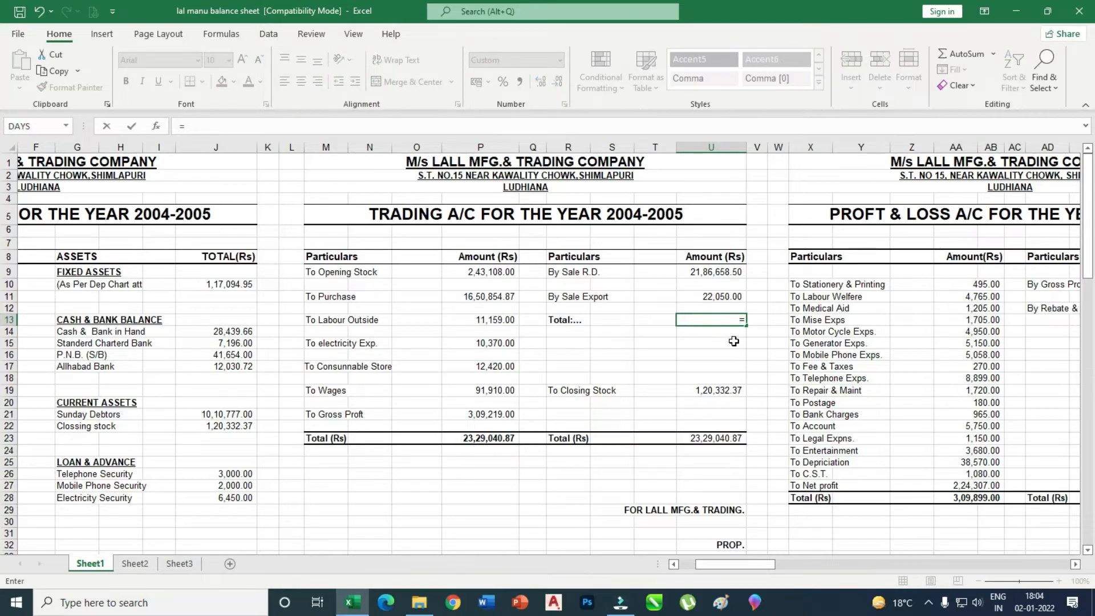
pyautogui.click(708, 275)
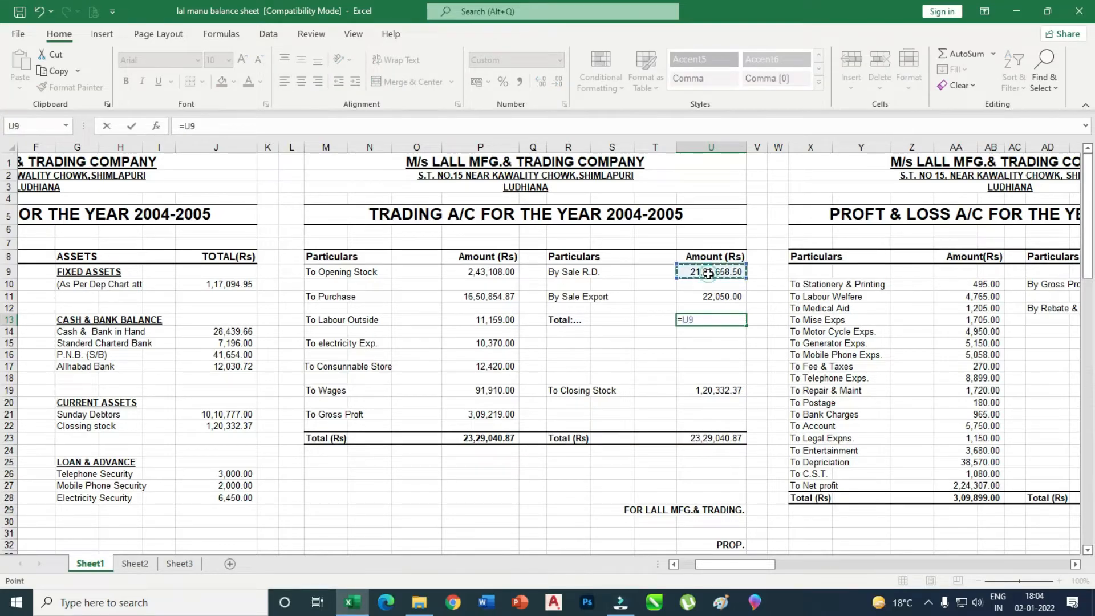
pyautogui.write('+')
pyautogui.click(720, 296)
pyautogui.press('Return')
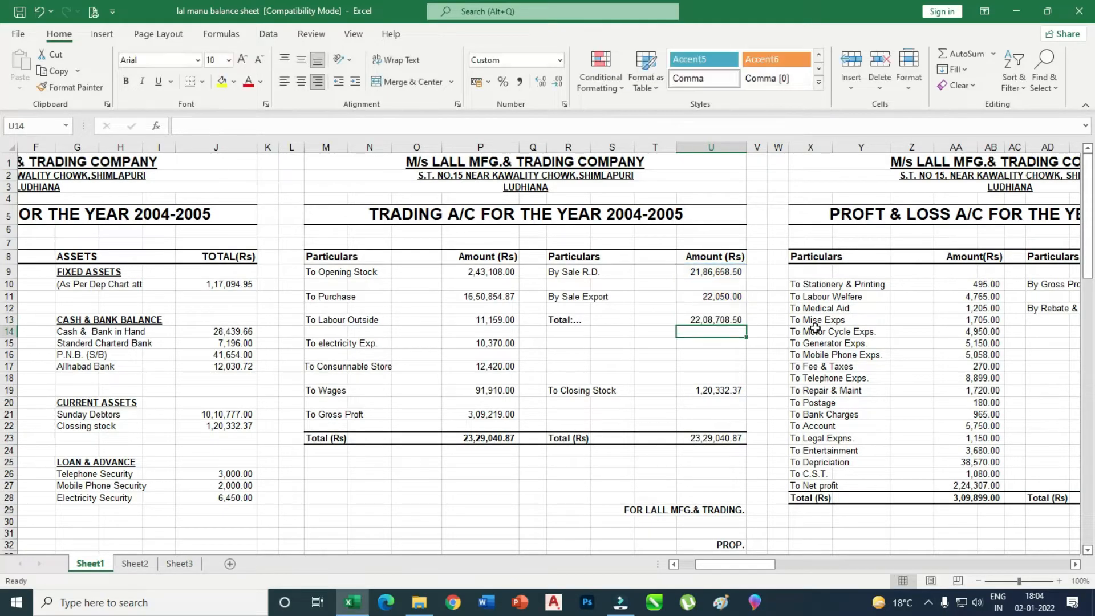
# Replace the sales total formula in U13 with the Sum function over U9:U11, =SUM(U9:U11)
pyautogui.click(714, 320)
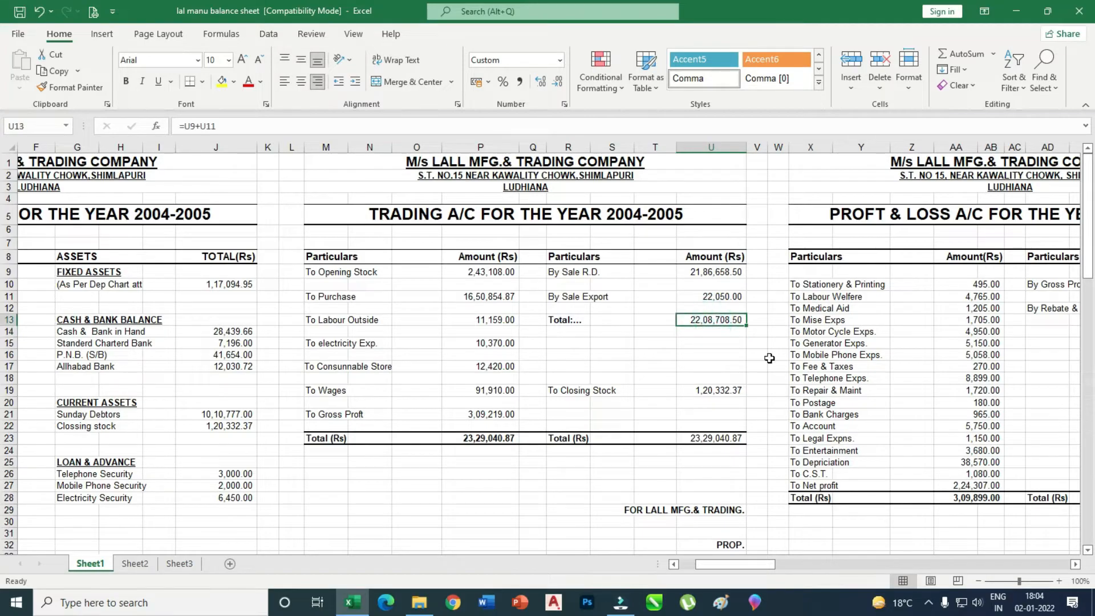
pyautogui.click(992, 53)
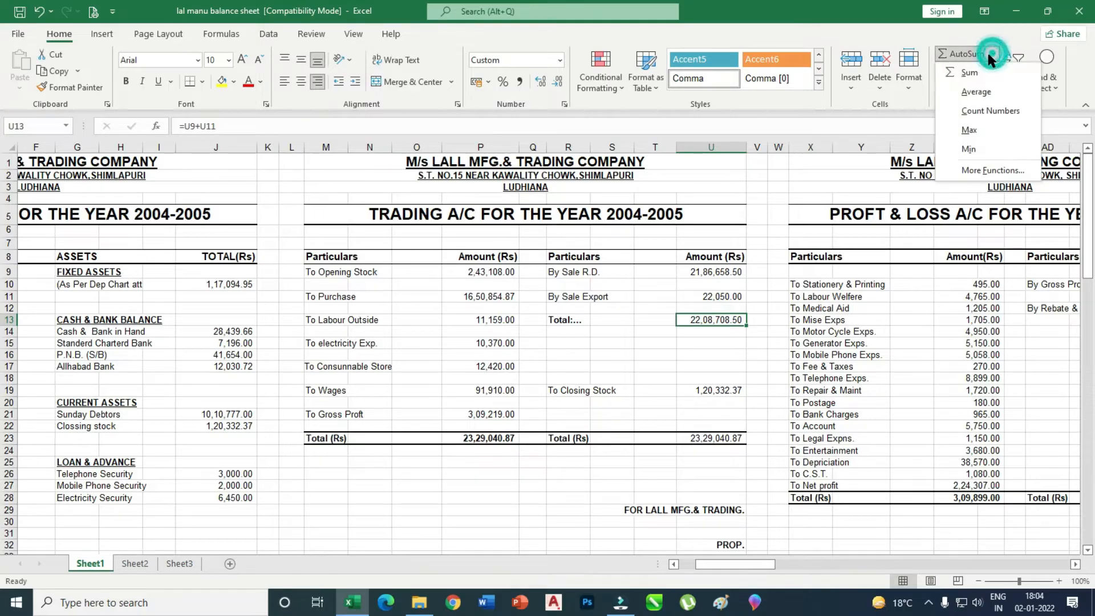
pyautogui.click(966, 73)
pyautogui.moveTo(731, 271); pyautogui.dragTo(729, 297)
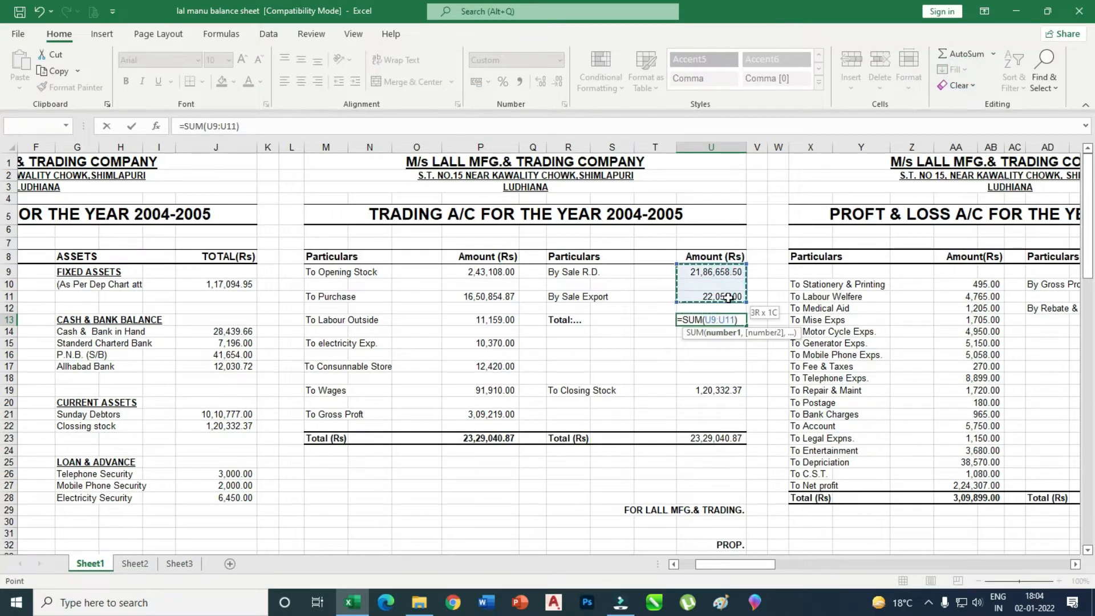
pyautogui.press('Return')
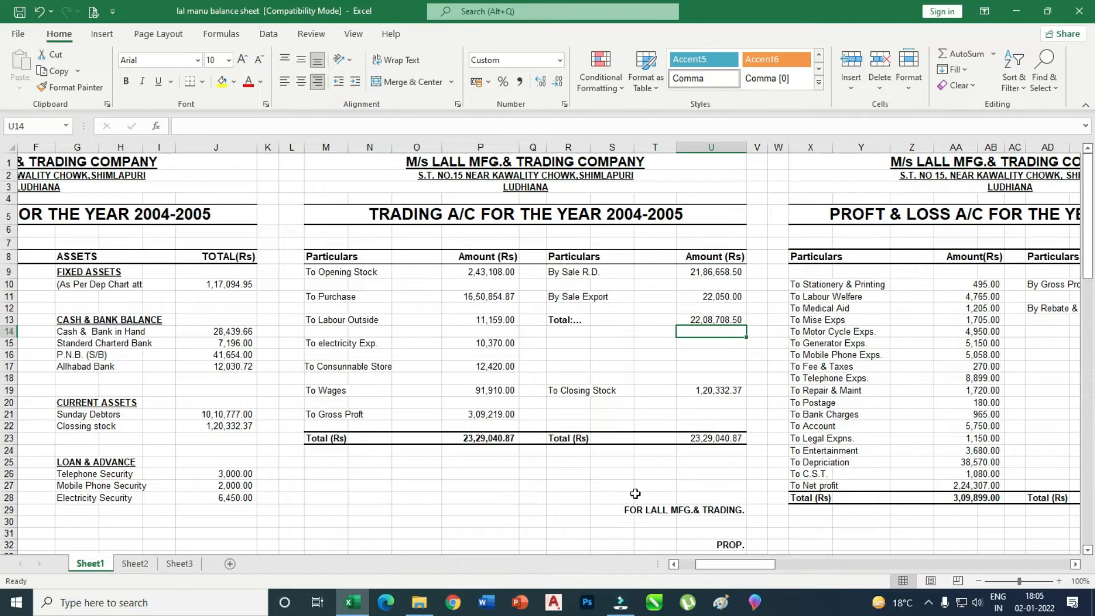
# Calculate the trading account's Total (Rs) in U23 by adding the sales total and closing stock with =U13+U19
pyautogui.click(729, 271)
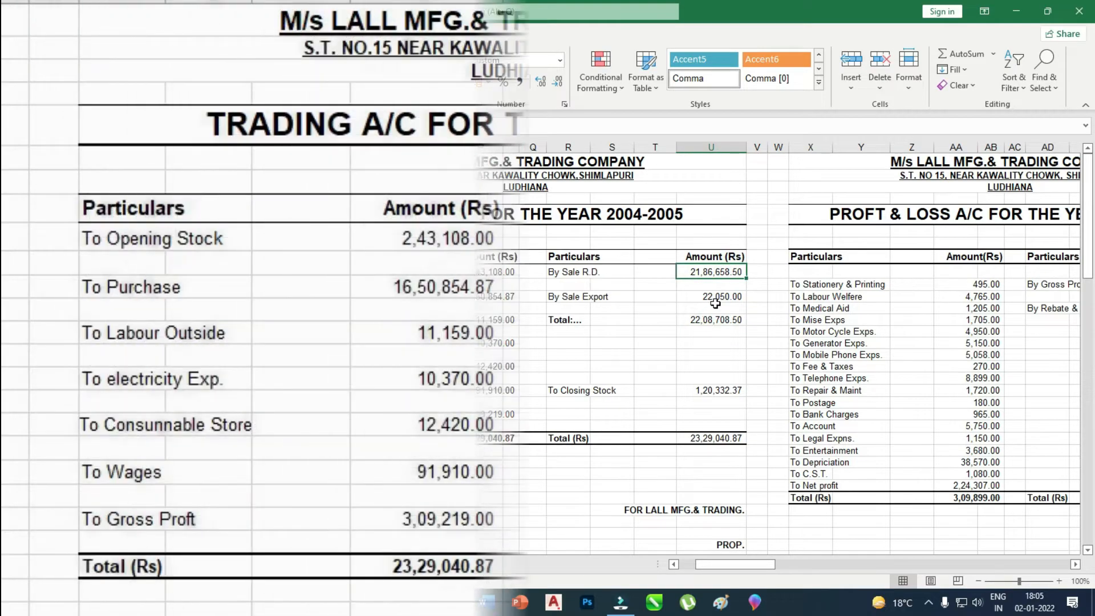
pyautogui.click(715, 301)
pyautogui.click(717, 321)
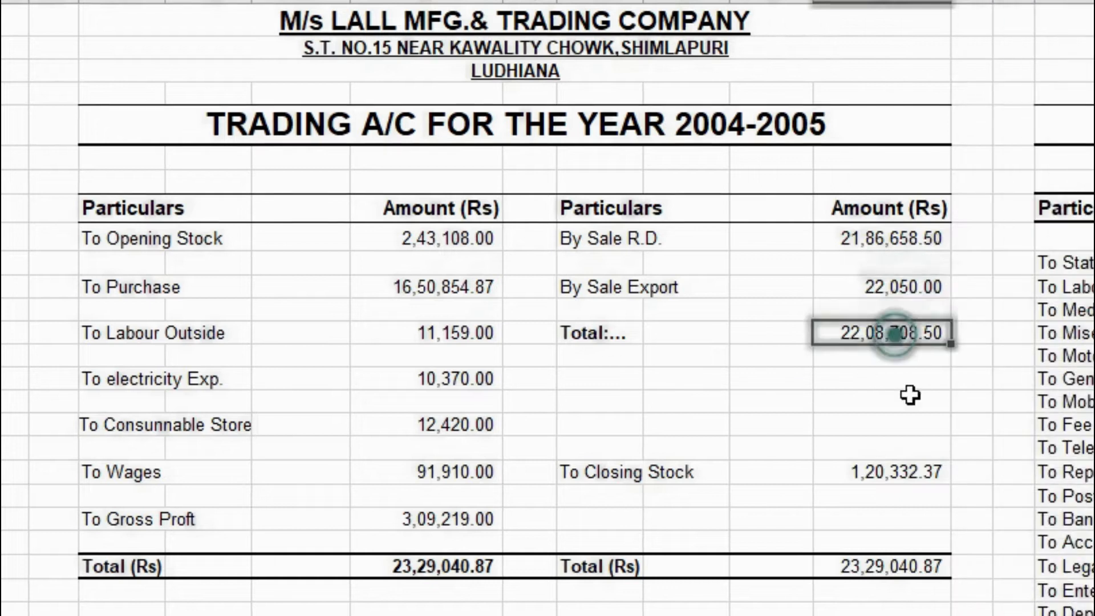
pyautogui.click(897, 342)
pyautogui.click(904, 474)
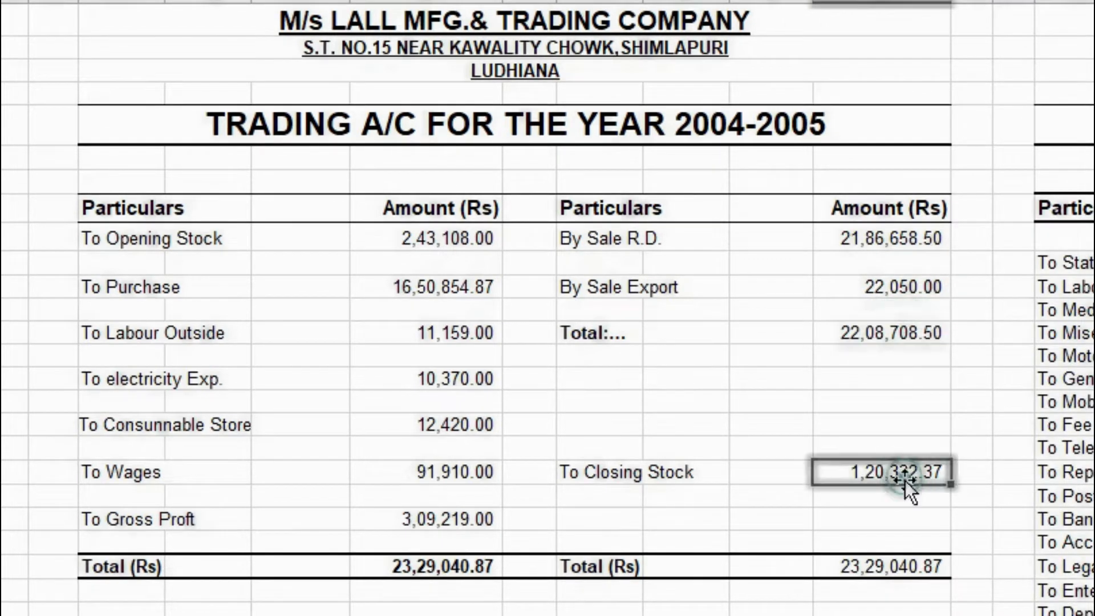
pyautogui.click(884, 568)
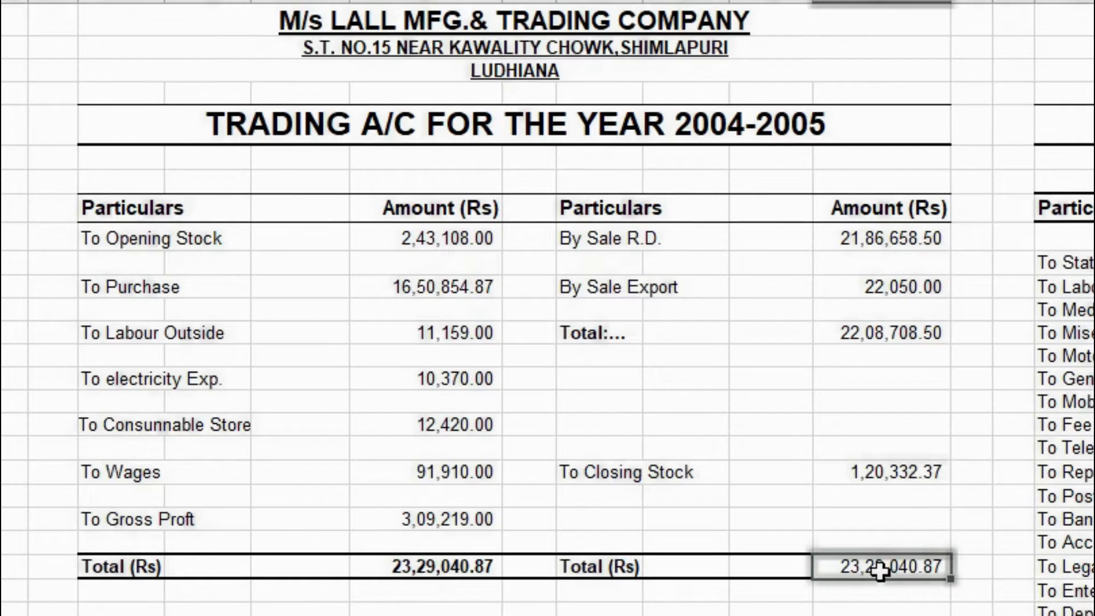
pyautogui.write('=')
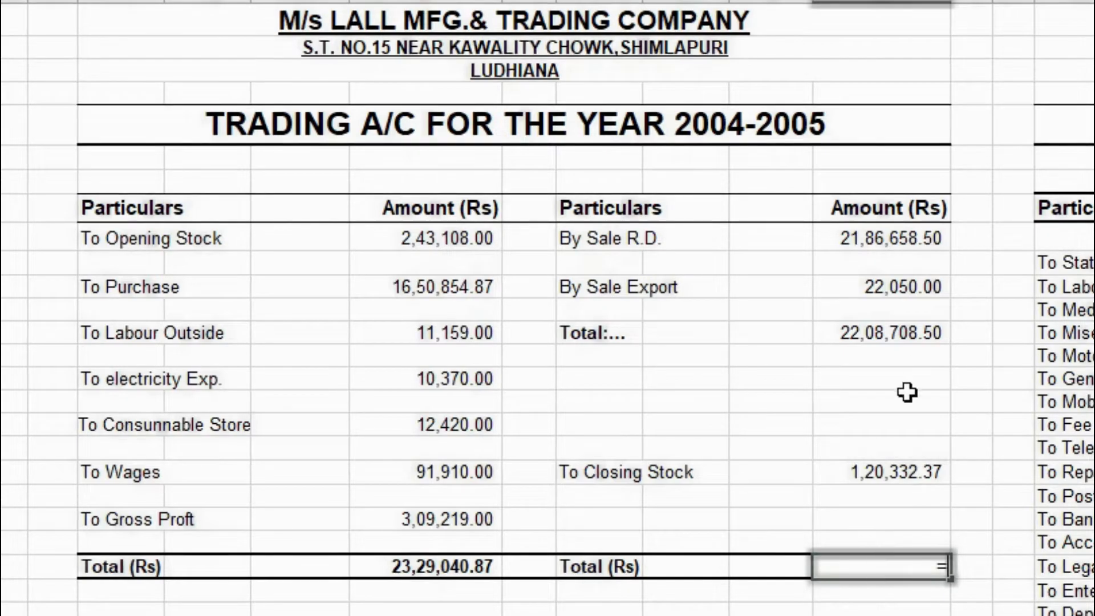
pyautogui.click(918, 333)
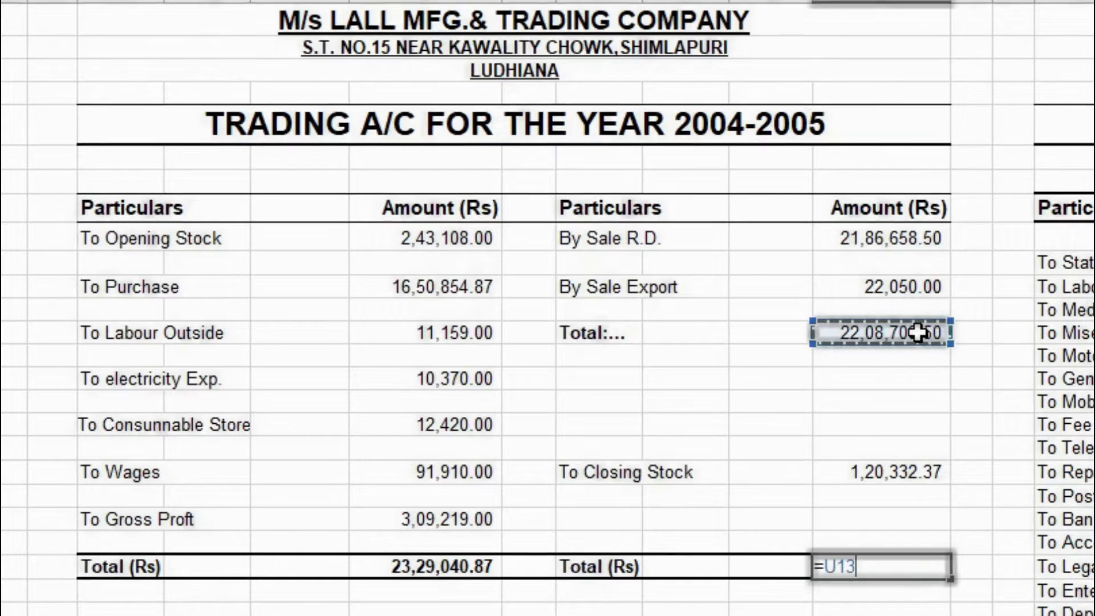
pyautogui.write('+')
pyautogui.click(855, 472)
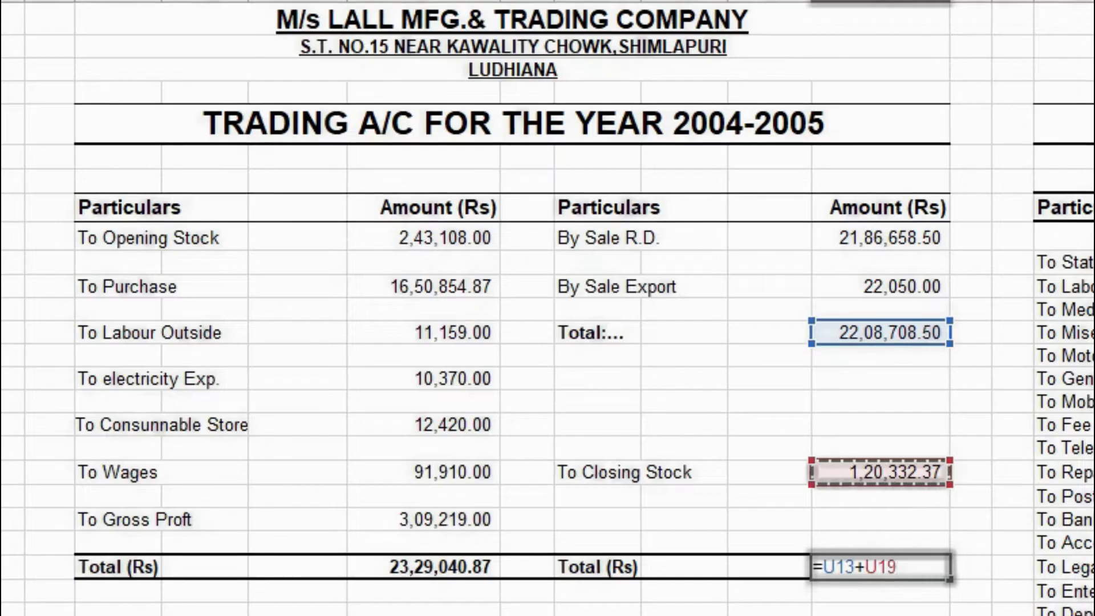
pyautogui.press('Return')
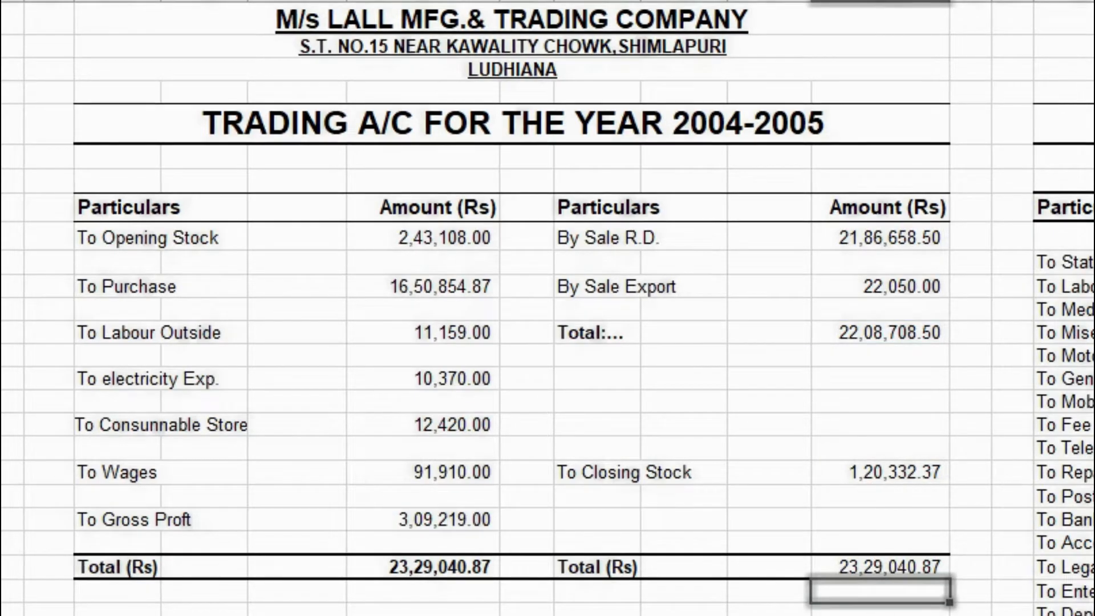
# Start a formula in the Total (Rs) cell P23 on the expense side of the trading account
pyautogui.click(871, 568)
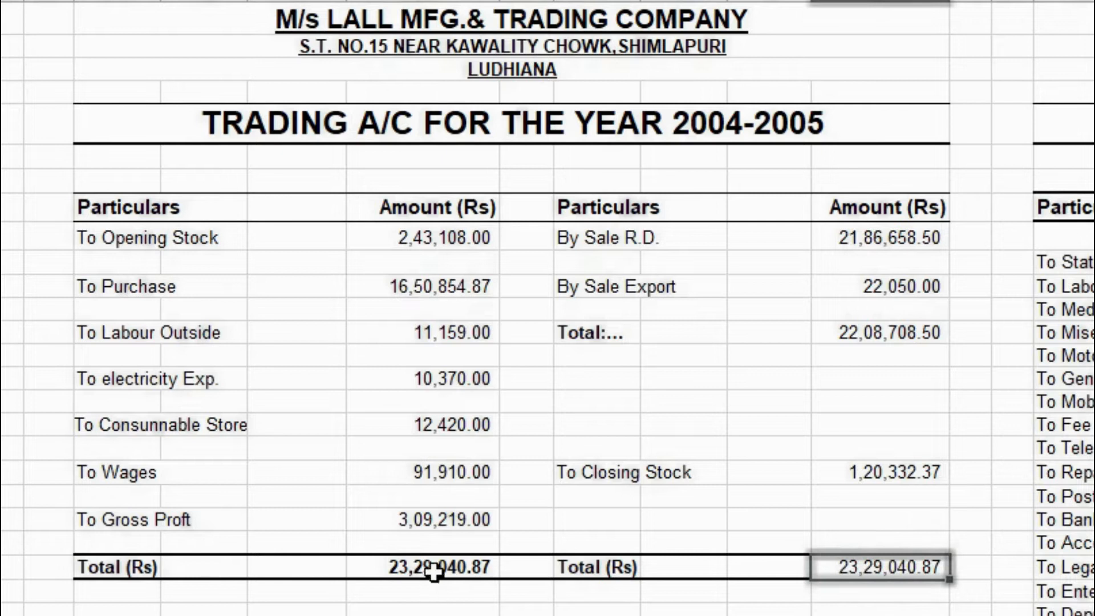
pyautogui.click(433, 571)
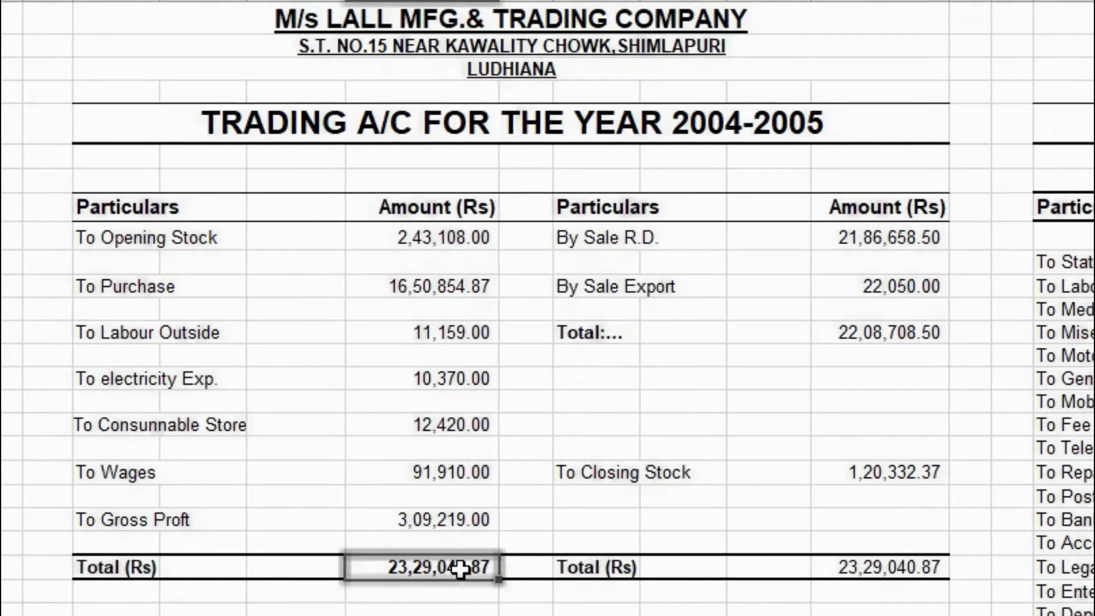
pyautogui.write('=')
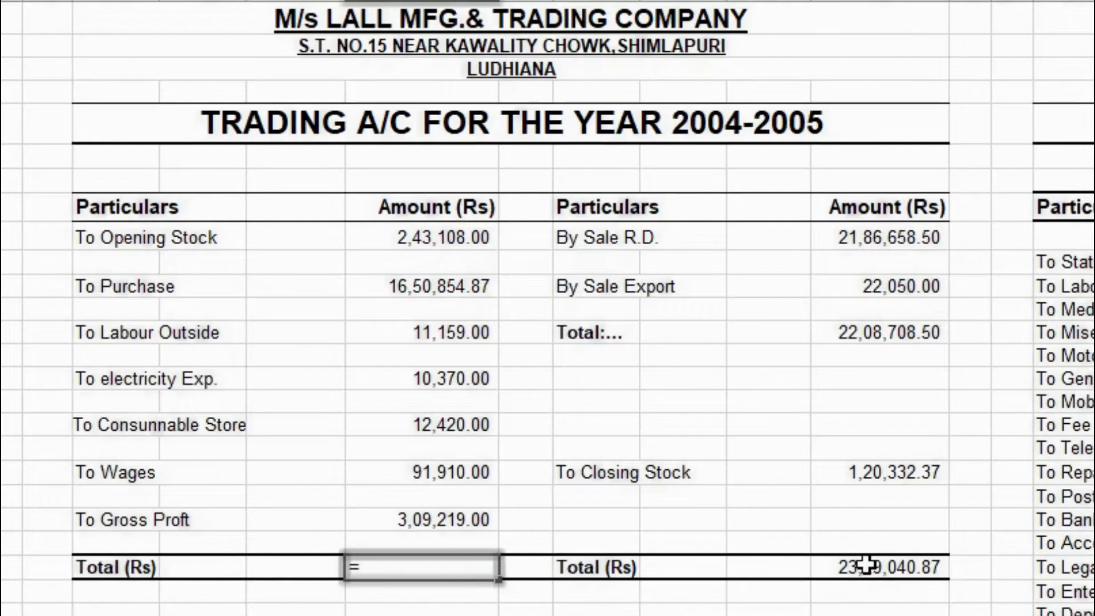
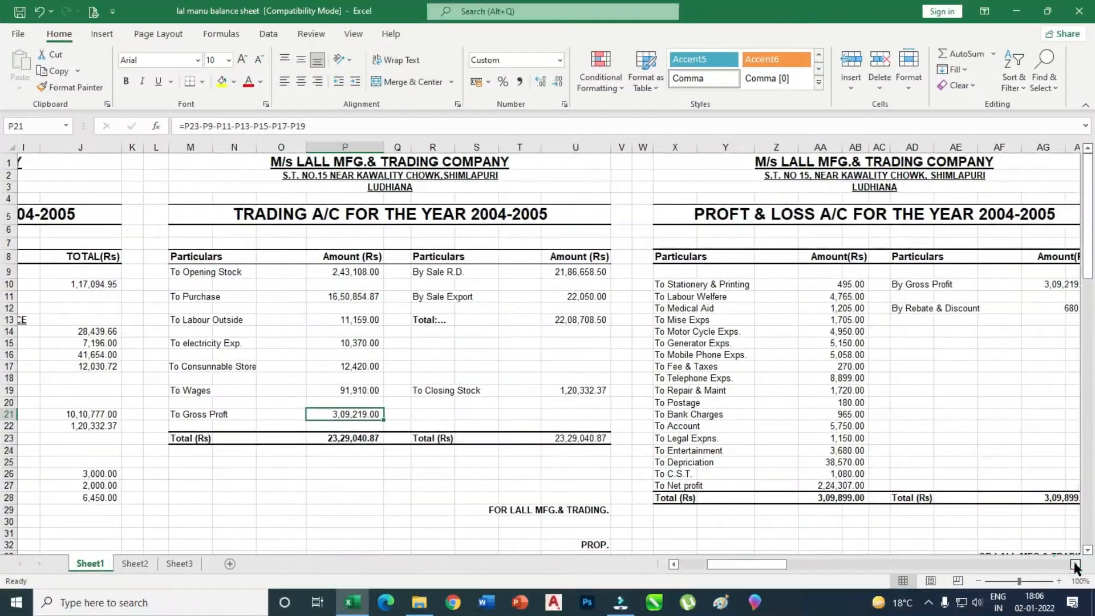
# Test the gross profit formula by setting the trading account's To Labour Outside amount in P13 to 0, and undo the change
pyautogui.click(969, 552)
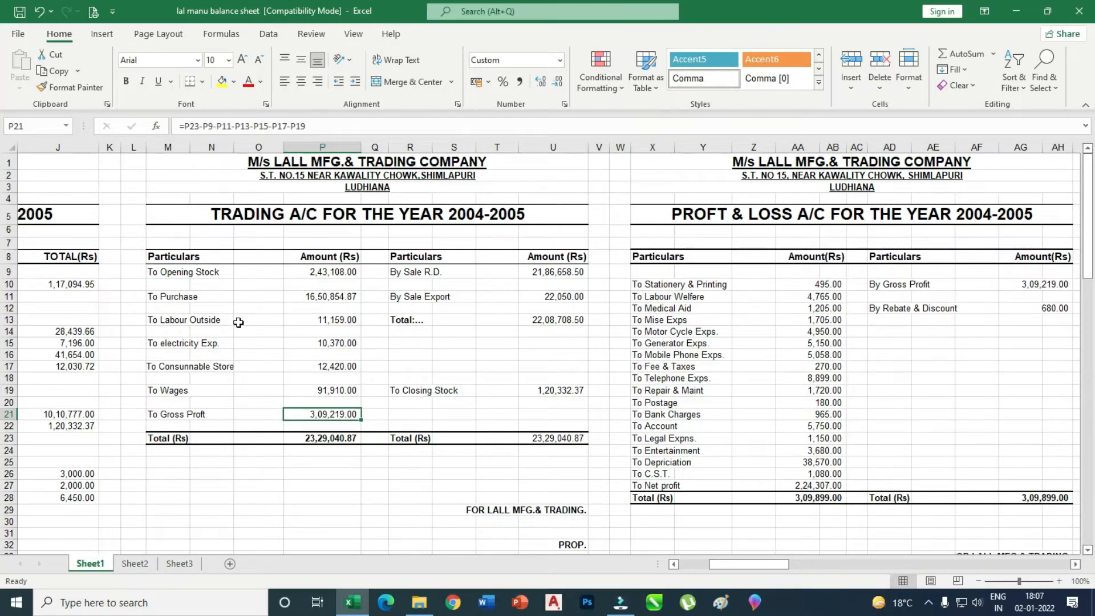
pyautogui.click(334, 322)
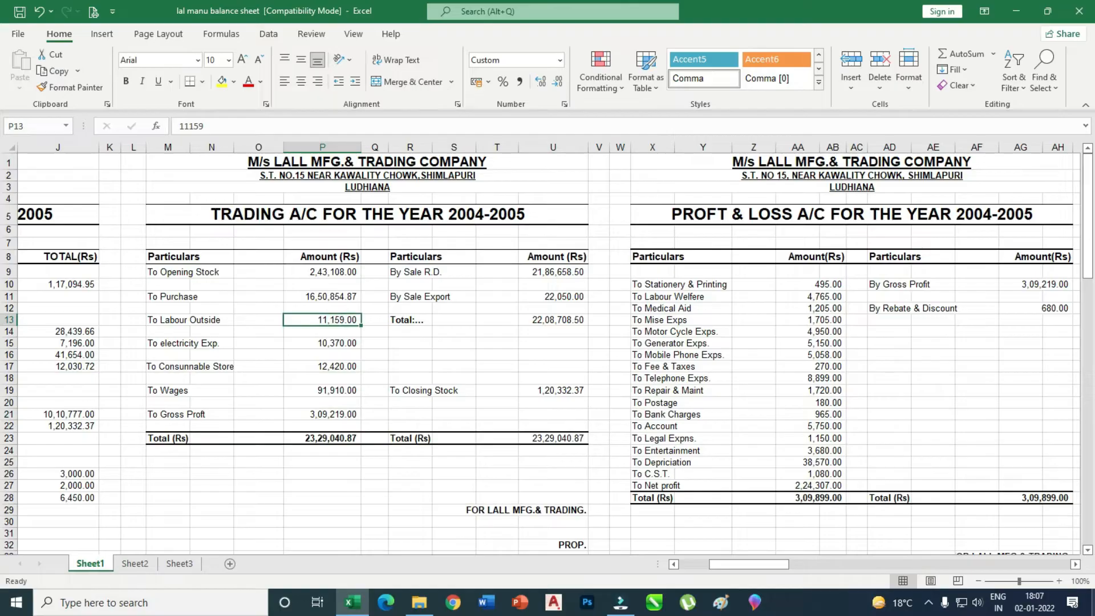
pyautogui.write('0')
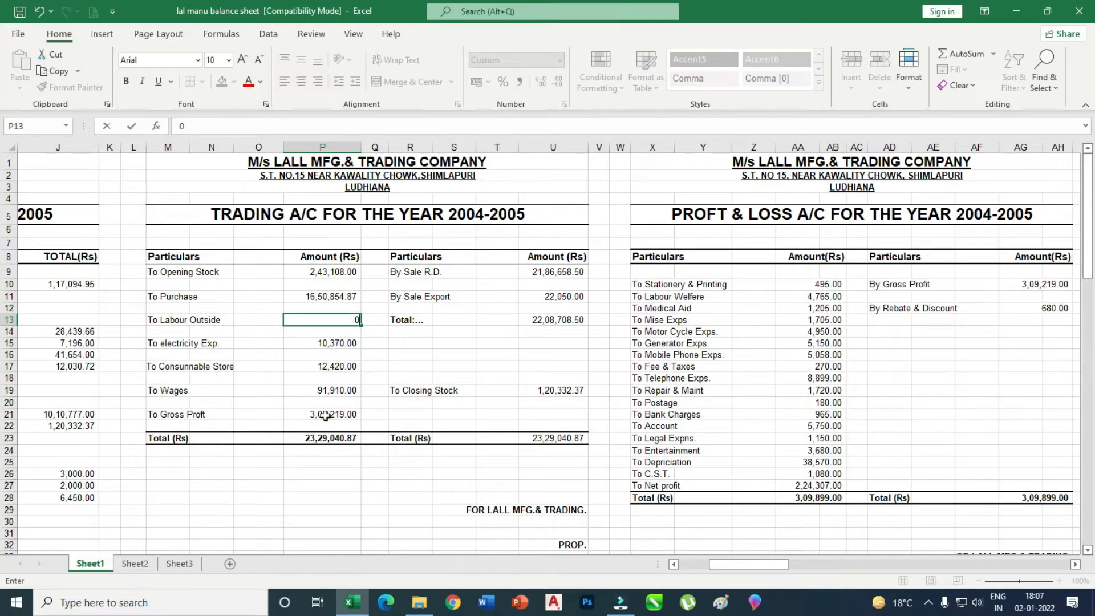
pyautogui.press('Return')
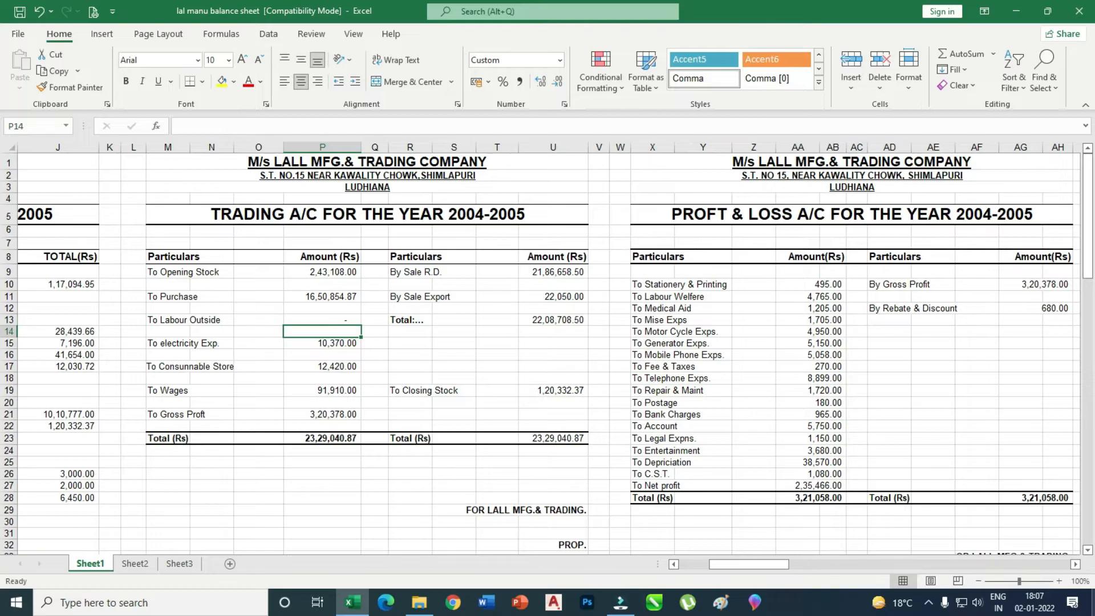
pyautogui.hotkey('ctrl', 'z')
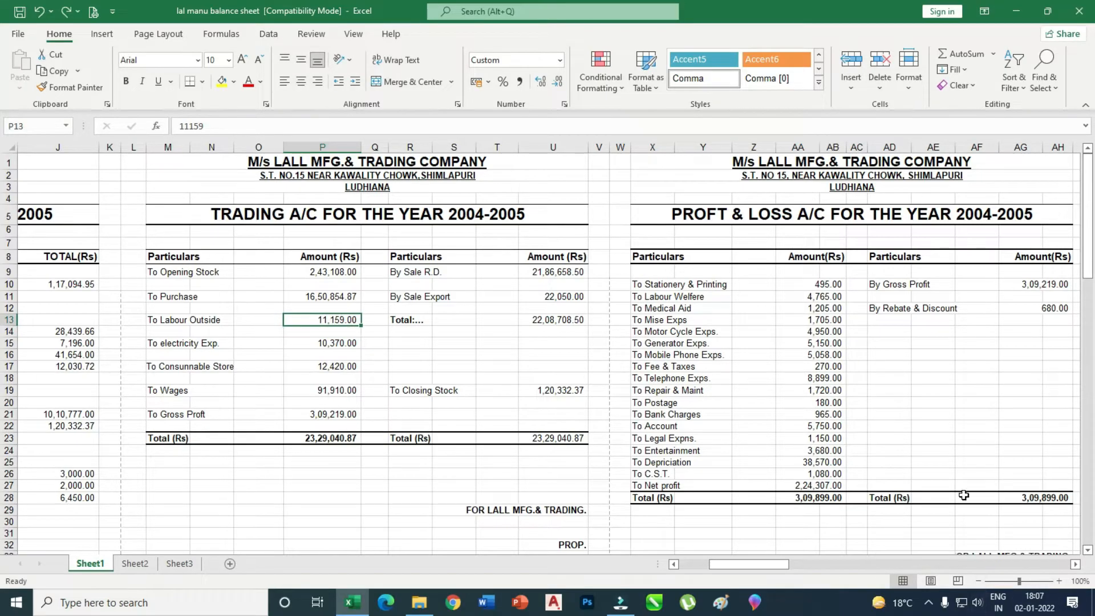
# Link By Gross Profit in the profit and loss account's cell AG10 to the trading account's gross profit with =P21
pyautogui.click(1075, 564)
pyautogui.click(1075, 564)
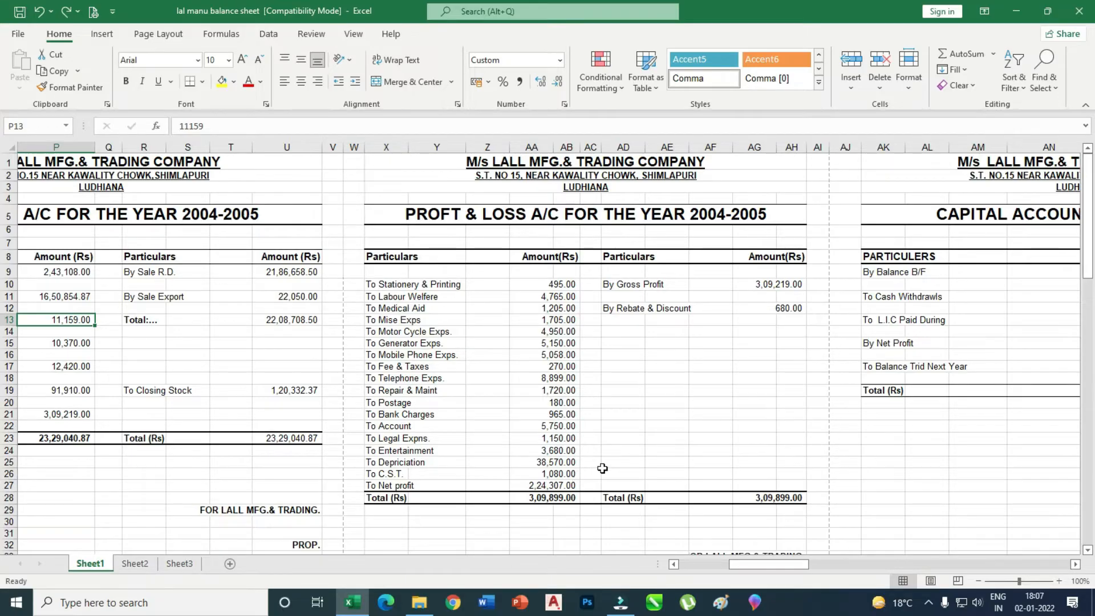
pyautogui.click(66, 414)
pyautogui.click(767, 285)
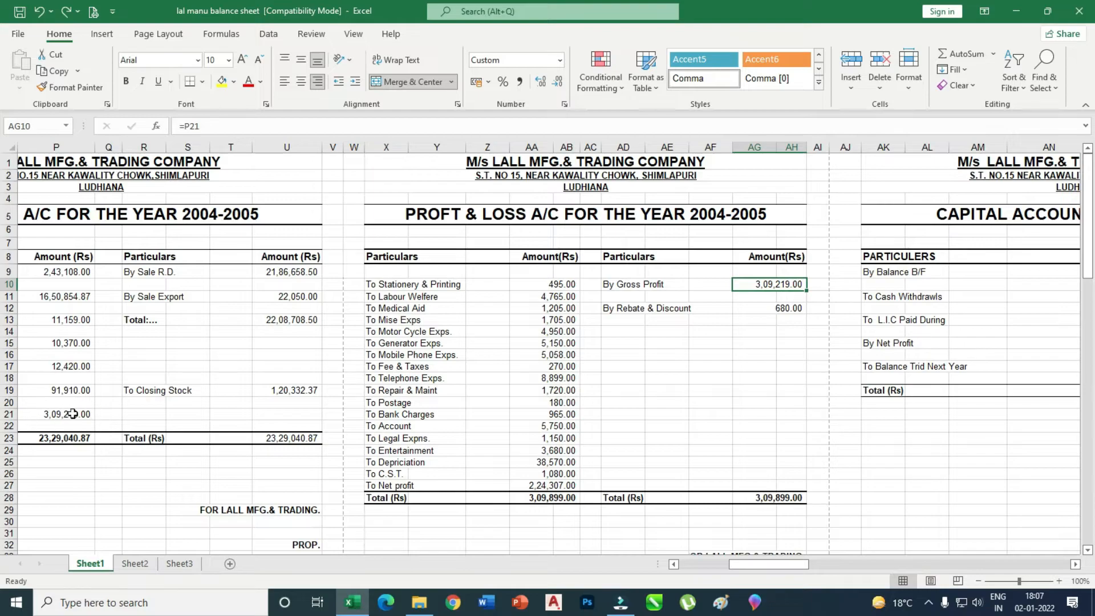
pyautogui.click(767, 413)
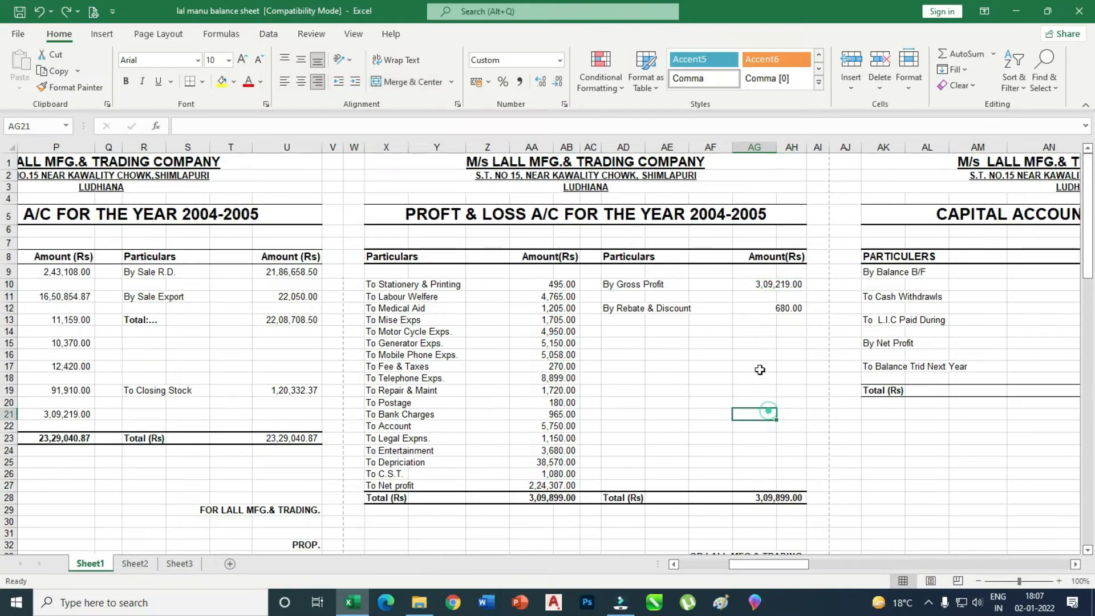
pyautogui.click(770, 282)
pyautogui.write('=')
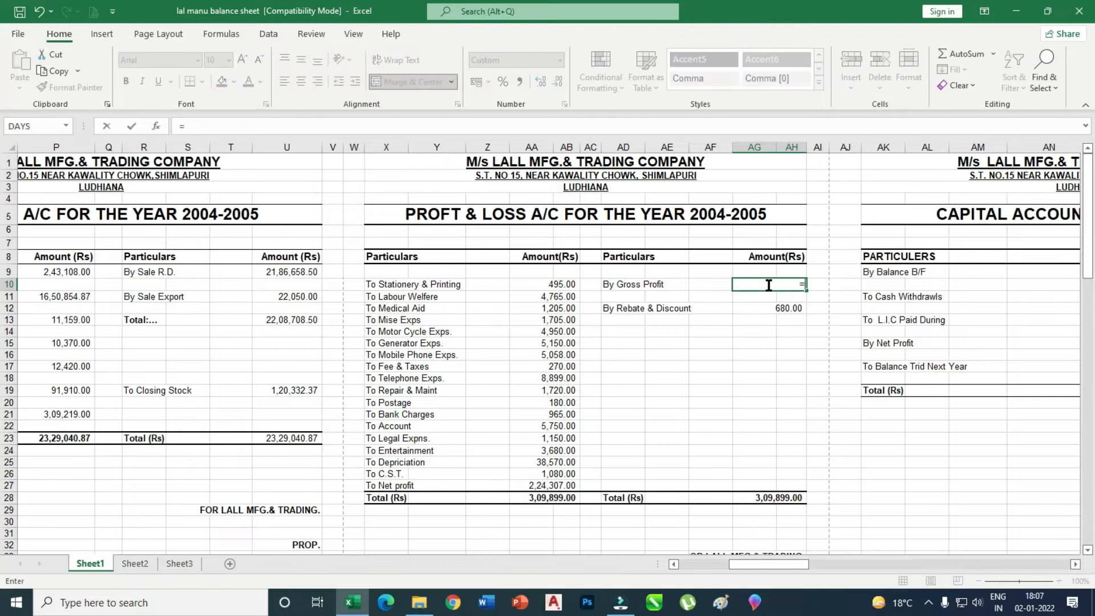
pyautogui.click(74, 413)
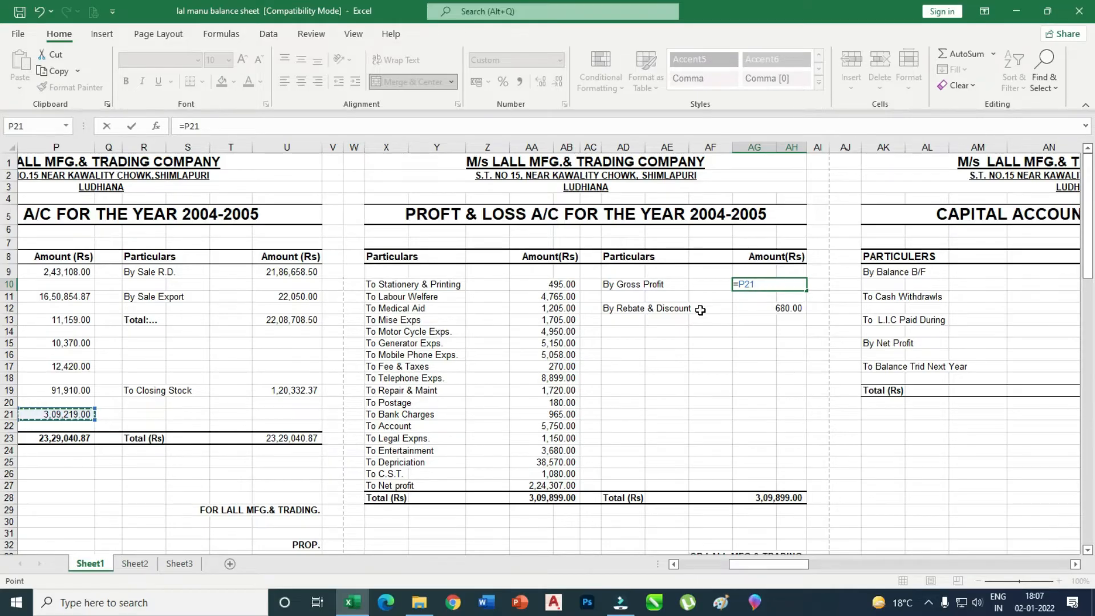
pyautogui.press('Return')
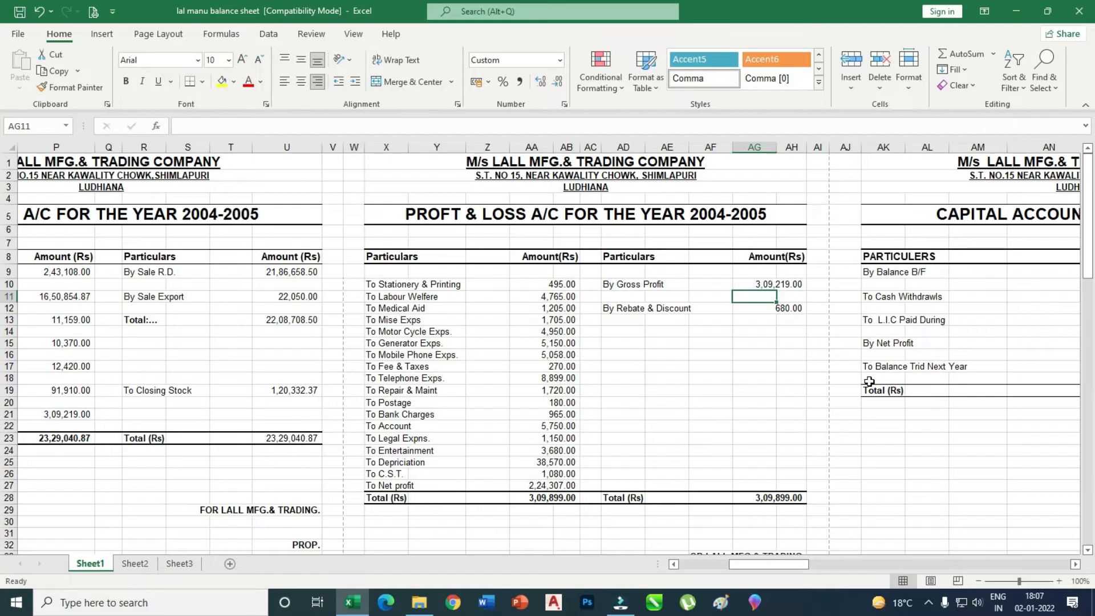
# Total By Gross Profit and By Rebate & Discount in the income side's Total (Rs) cell AG28 with =SUM(AG10:AH12)
pyautogui.press('Down')
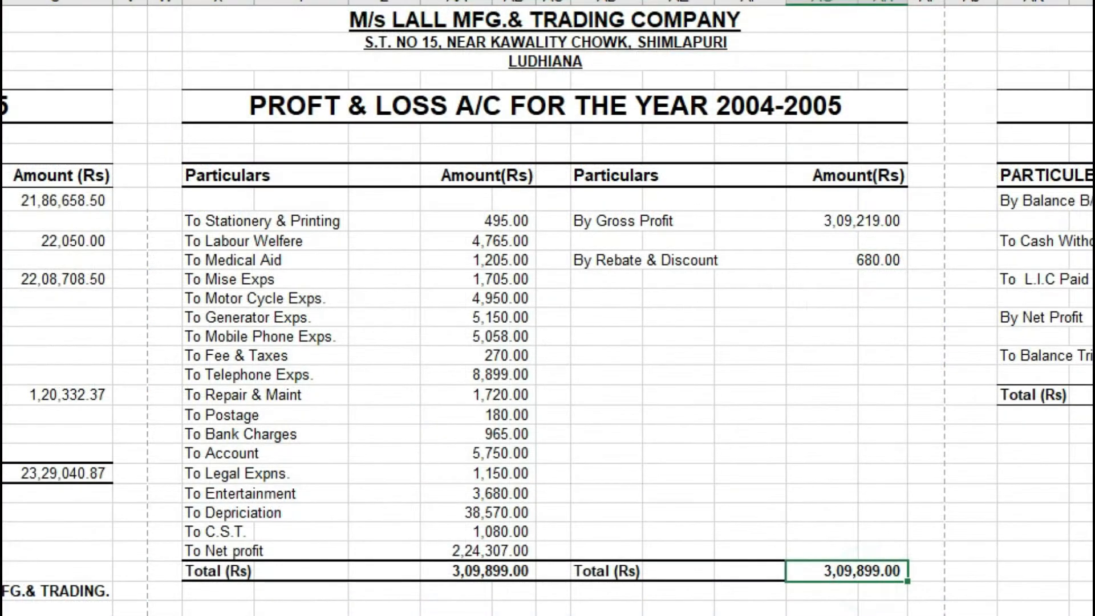
pyautogui.hotkey('alt', '=')
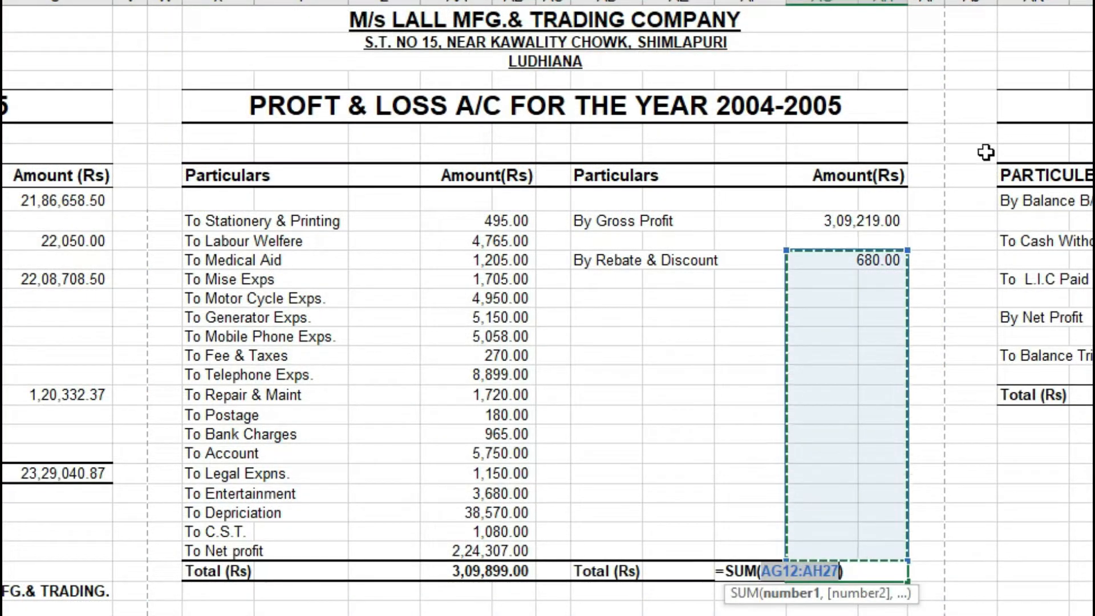
pyautogui.moveTo(892, 220); pyautogui.dragTo(883, 260)
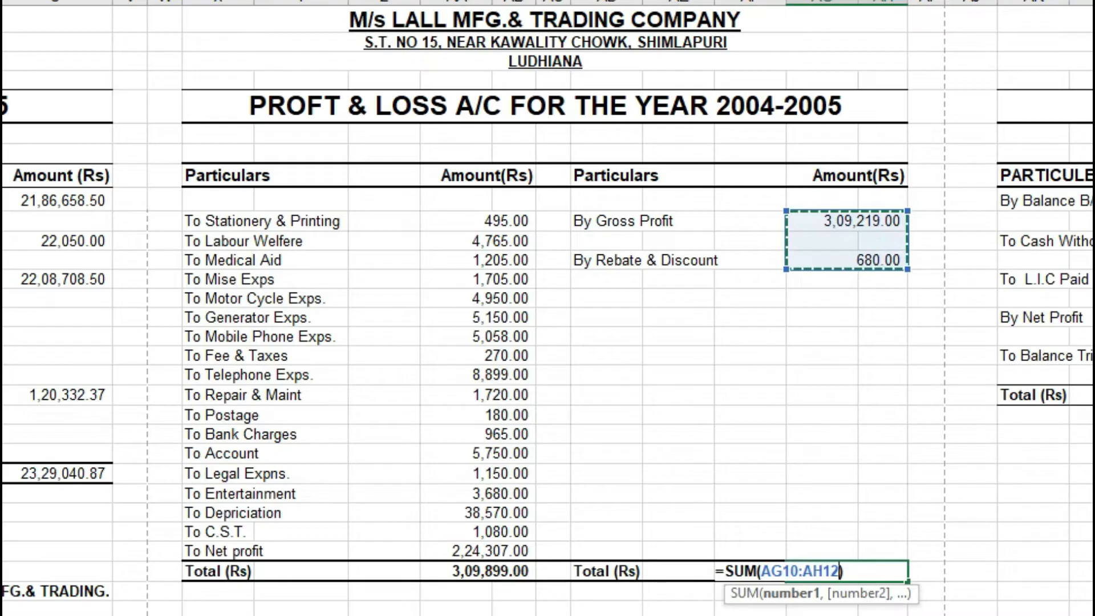
pyautogui.press('Return')
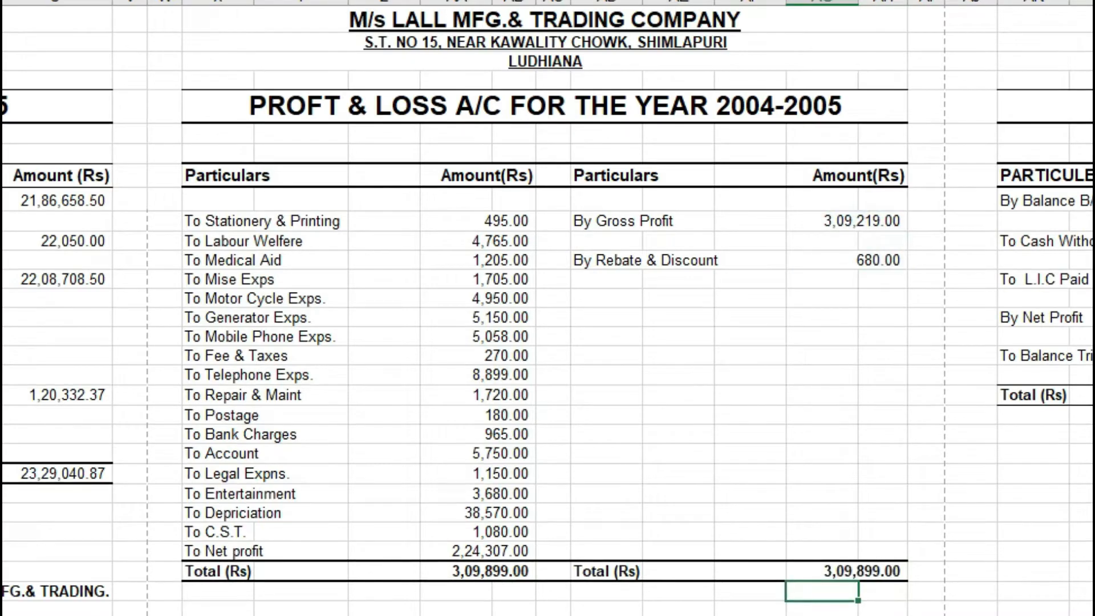
pyautogui.click(844, 566)
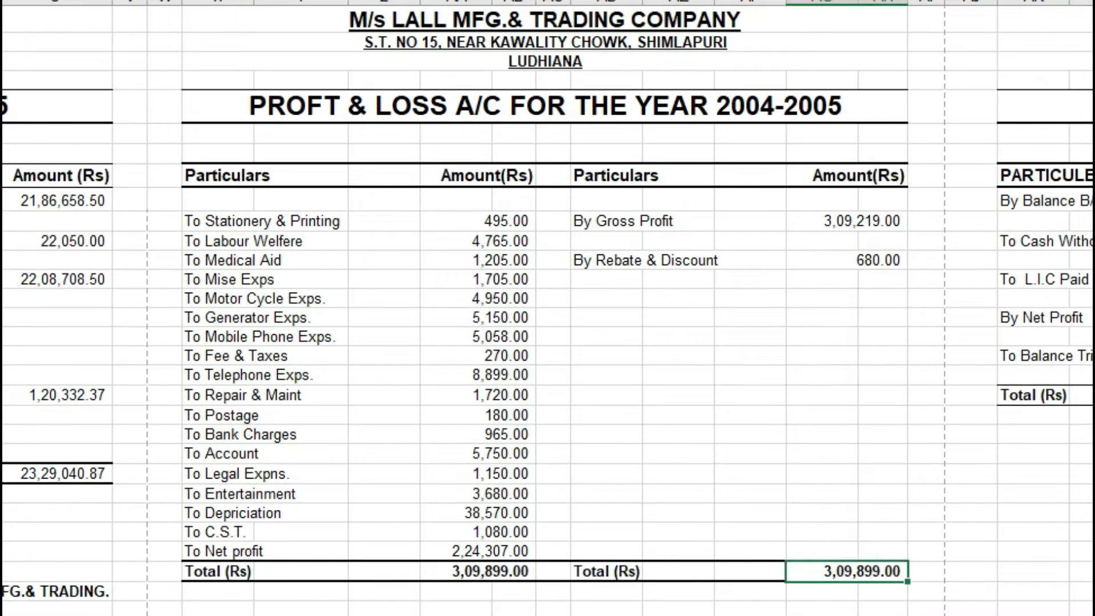
# Set the expense side's Total (Rs) in AA28 equal to the income side's total with =AG28
pyautogui.click(448, 571)
pyautogui.write('=')
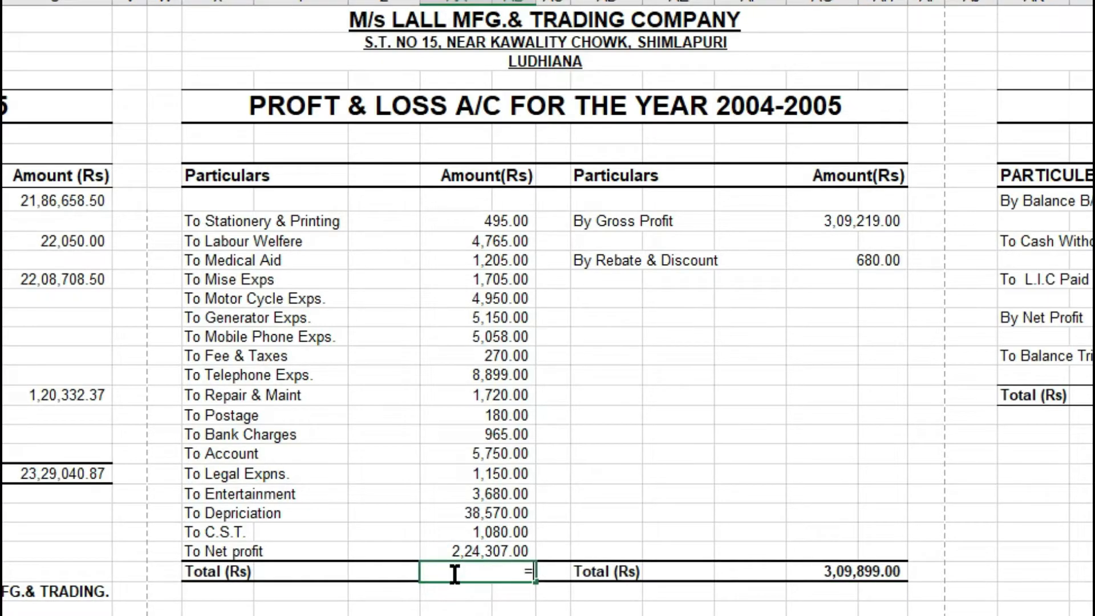
pyautogui.click(836, 569)
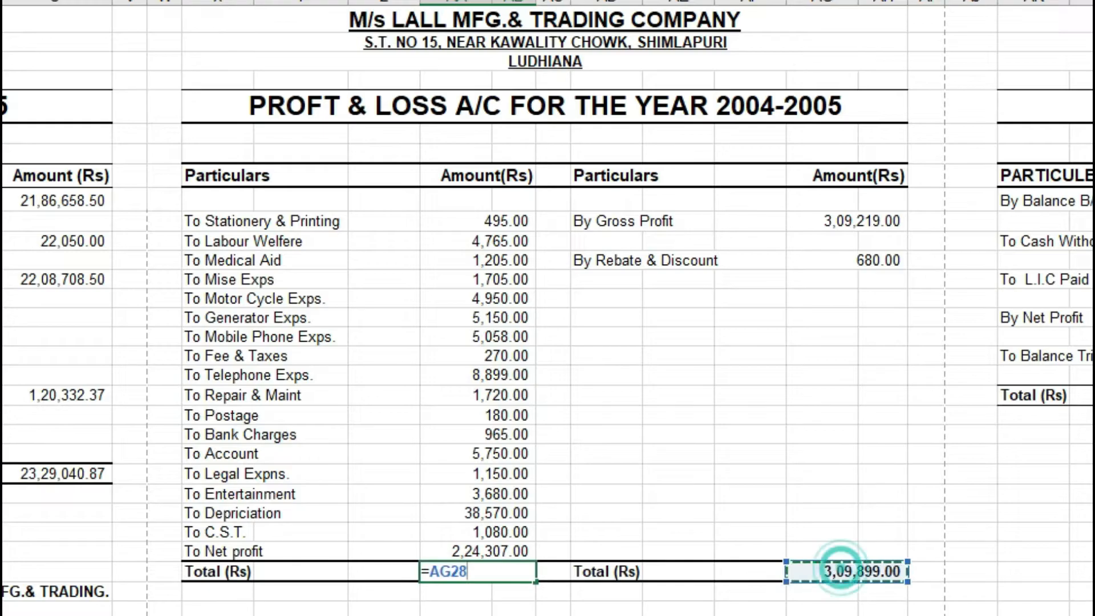
pyautogui.press('Return')
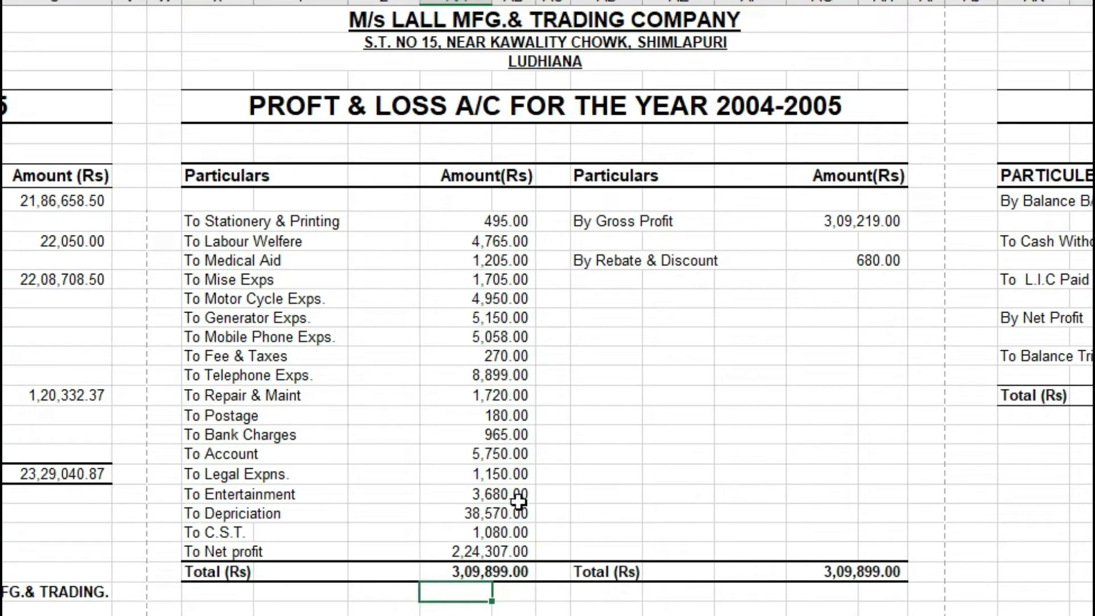
# Clear the To Net profit amount in AA27 and sum the expenses above it there with =SUM(AA10:AB26)
pyautogui.click(495, 552)
pyautogui.press('Delete')
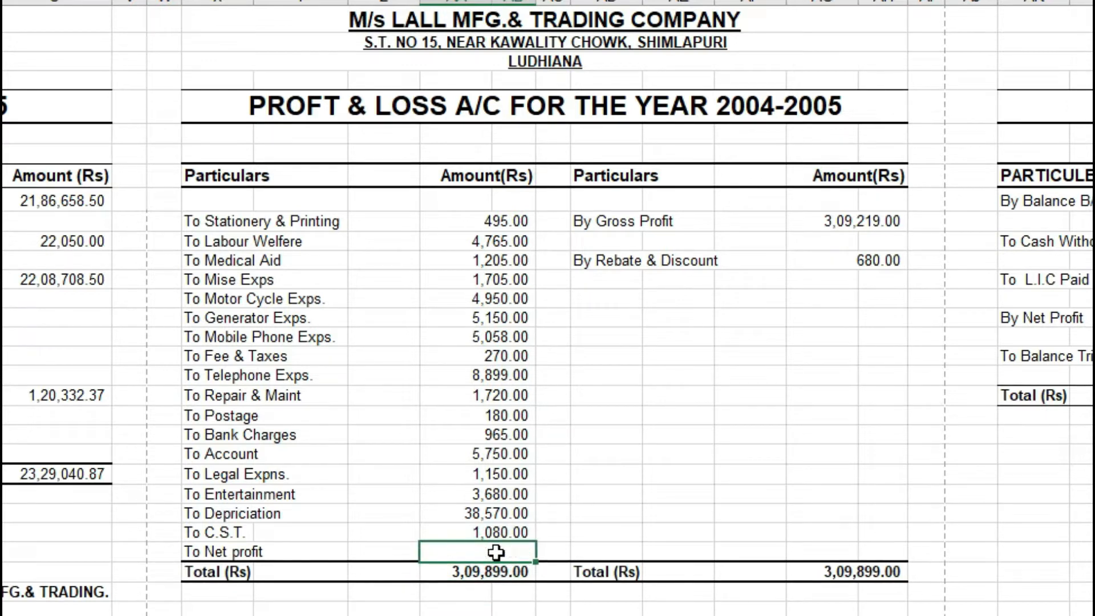
pyautogui.press('Up')
pyautogui.press('Up')
pyautogui.press('Up')
pyautogui.press('Up')
pyautogui.moveTo(508, 213); pyautogui.dragTo(503, 563)
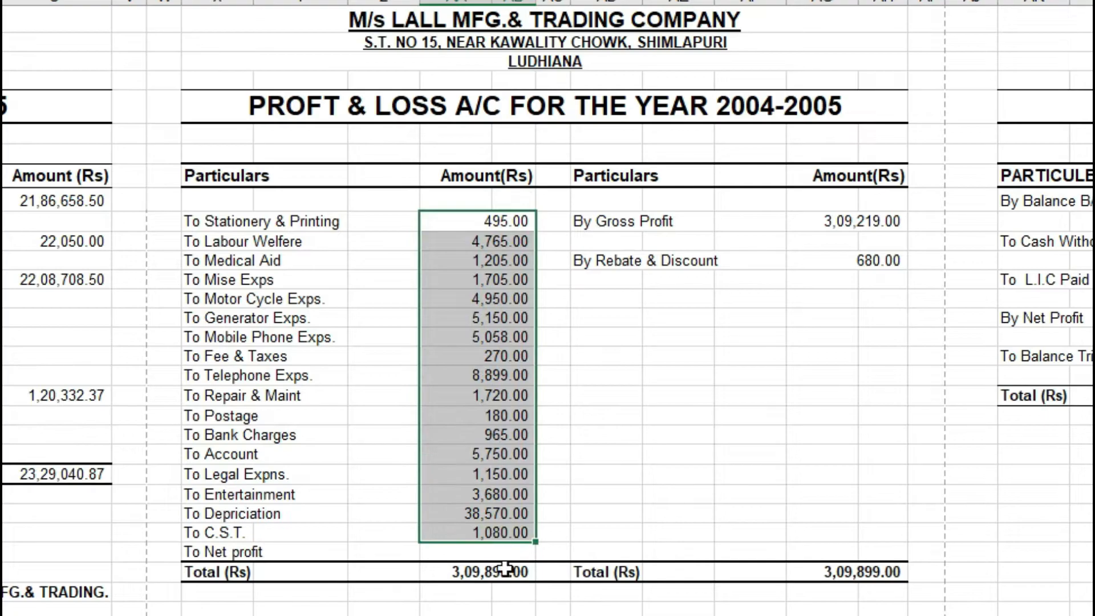
pyautogui.click(502, 571)
pyautogui.click(498, 556)
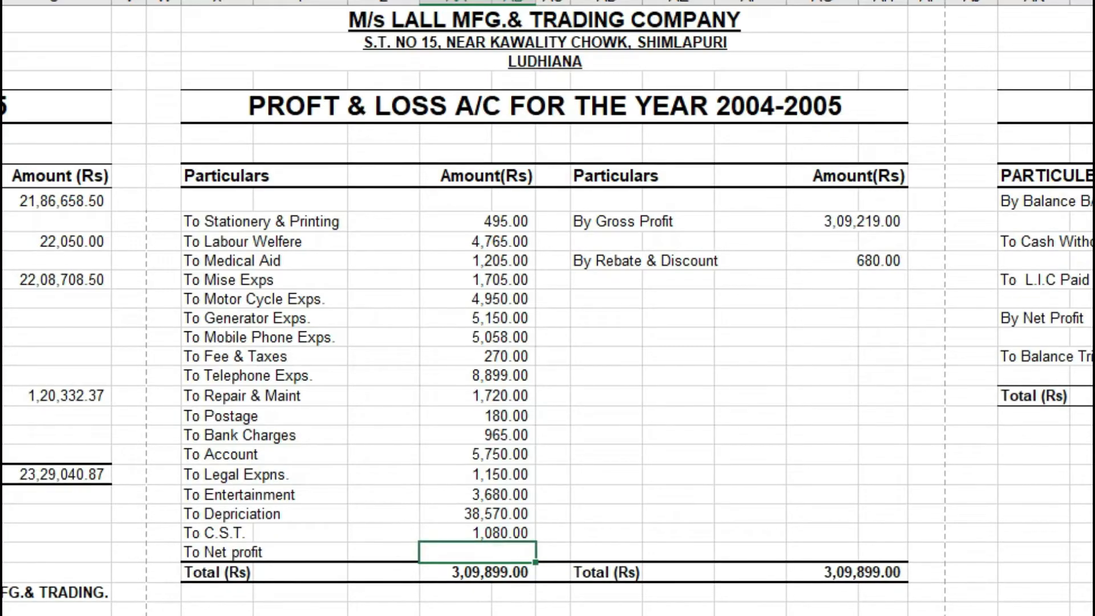
pyautogui.hotkey('alt', '=')
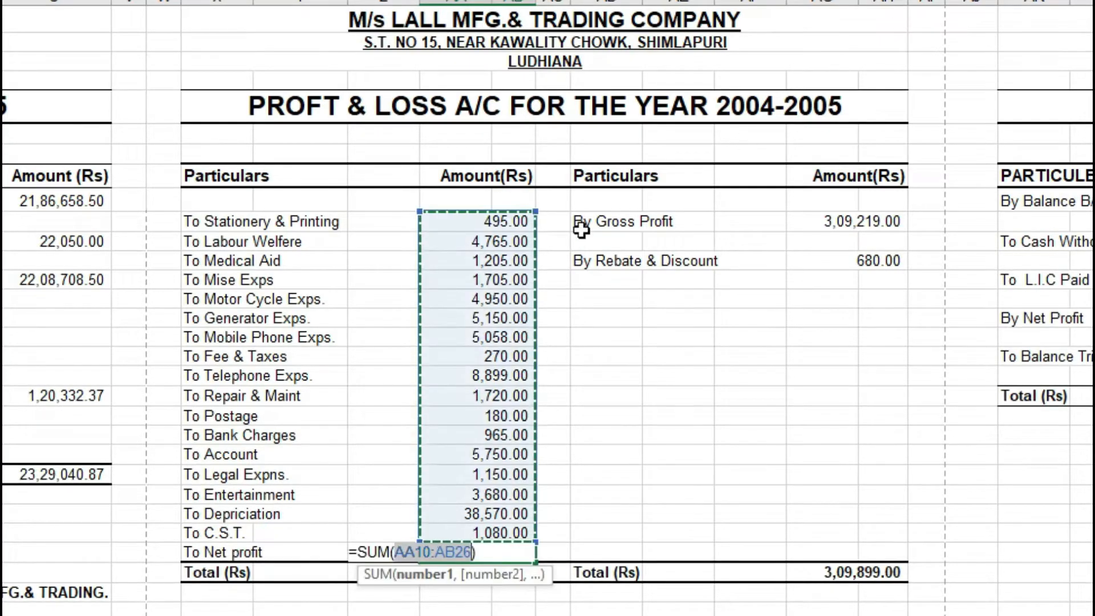
pyautogui.moveTo(447, 219); pyautogui.dragTo(502, 533)
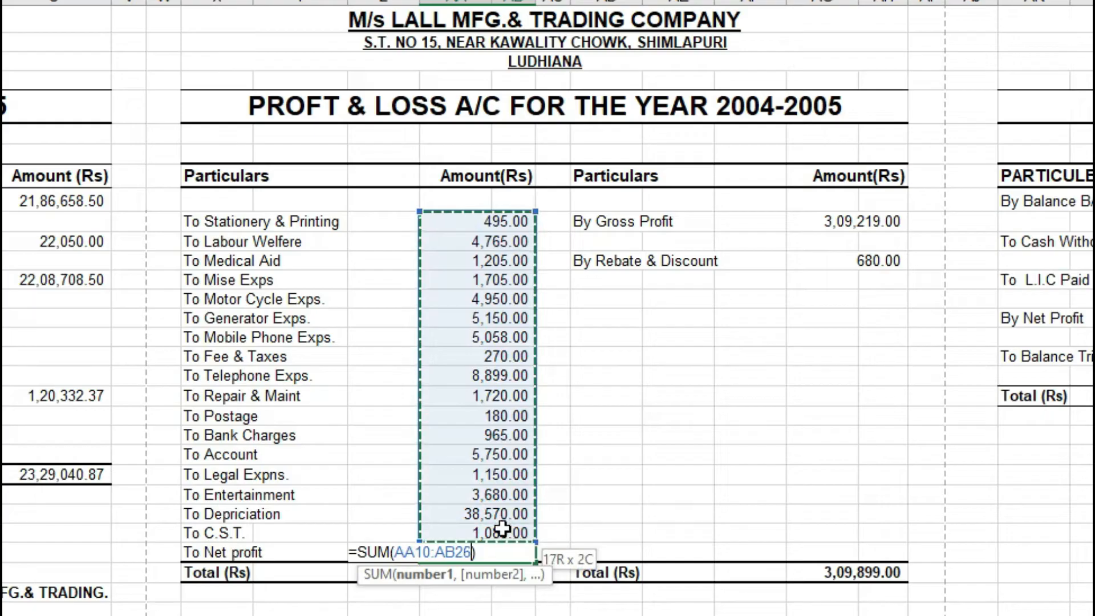
pyautogui.press('Return')
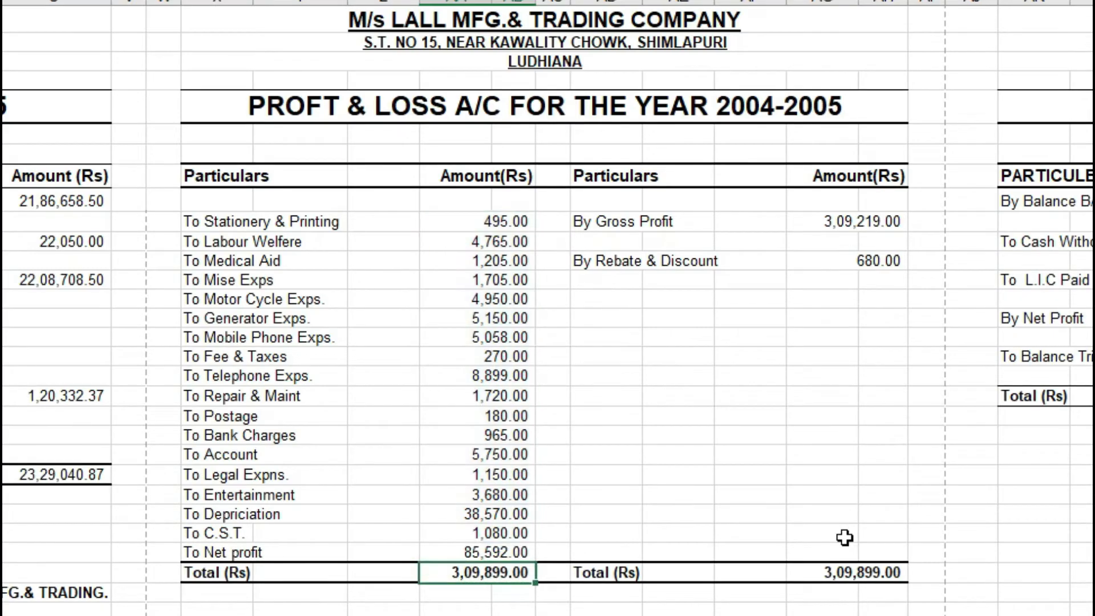
# Change the To Net profit formula in AA27 to subtract the summed expenses from the total, =AA28-SUM(AA10:AB26)
pyautogui.moveTo(495, 221); pyautogui.dragTo(489, 516)
pyautogui.click(485, 552)
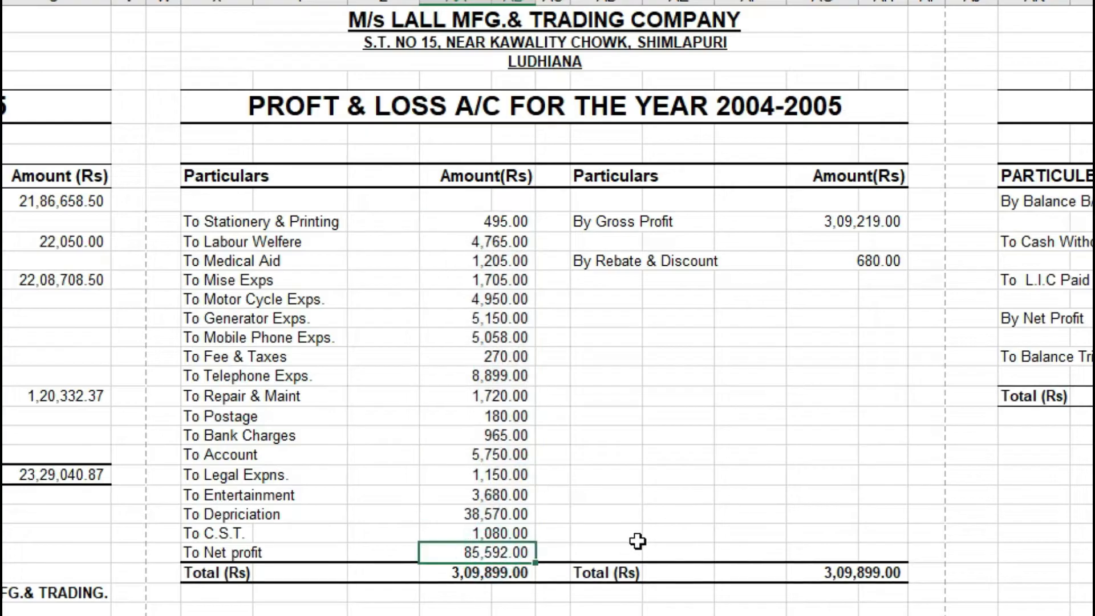
pyautogui.click(477, 575)
pyautogui.click(473, 552)
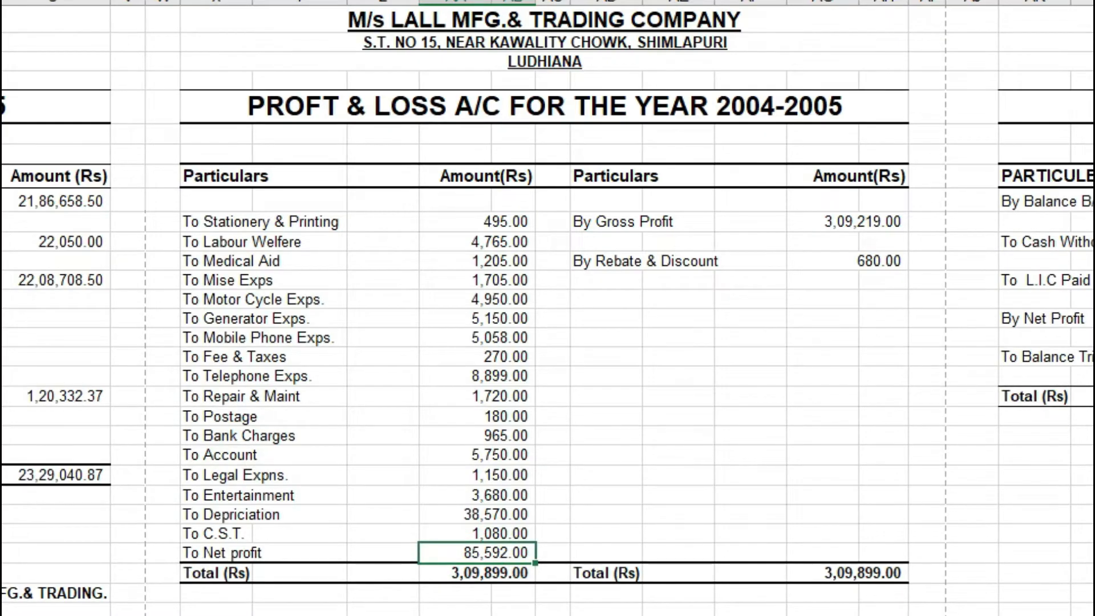
pyautogui.hotkey('alt', '=')
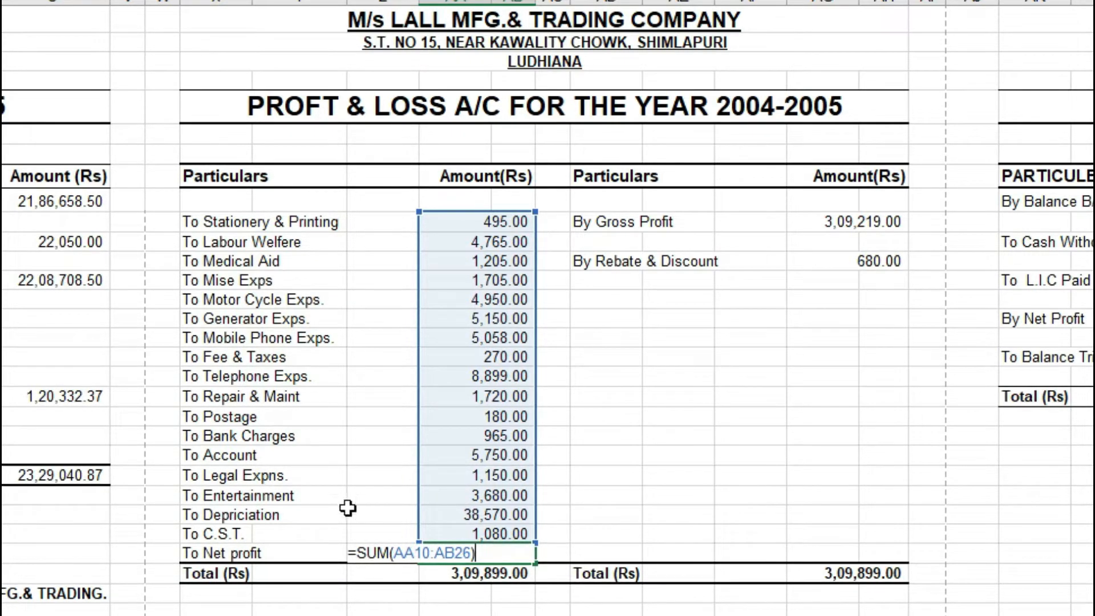
pyautogui.click(358, 552)
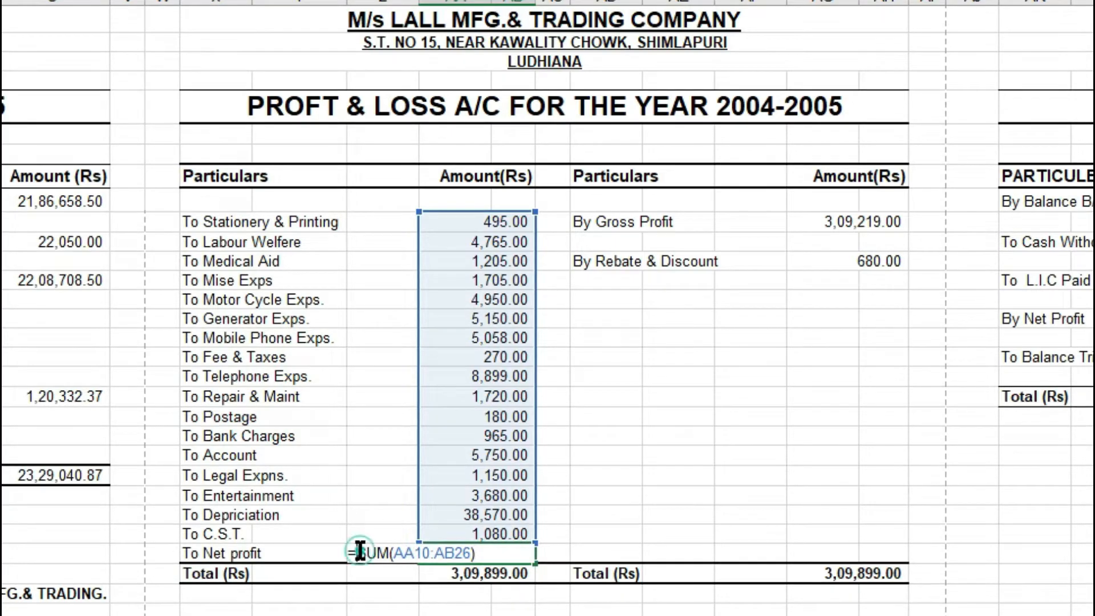
pyautogui.click(481, 577)
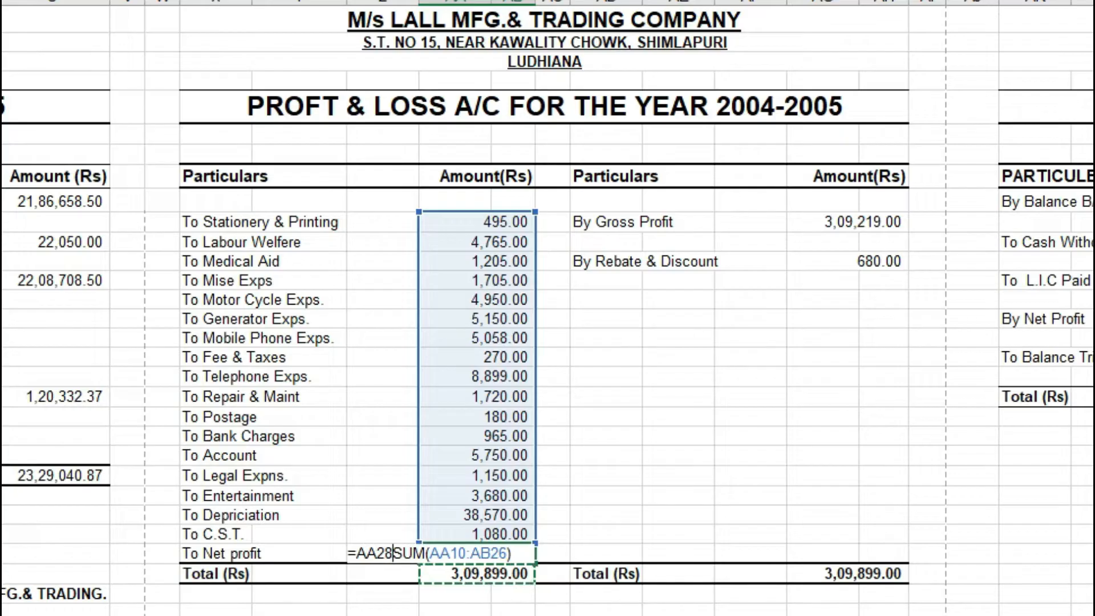
pyautogui.write('-')
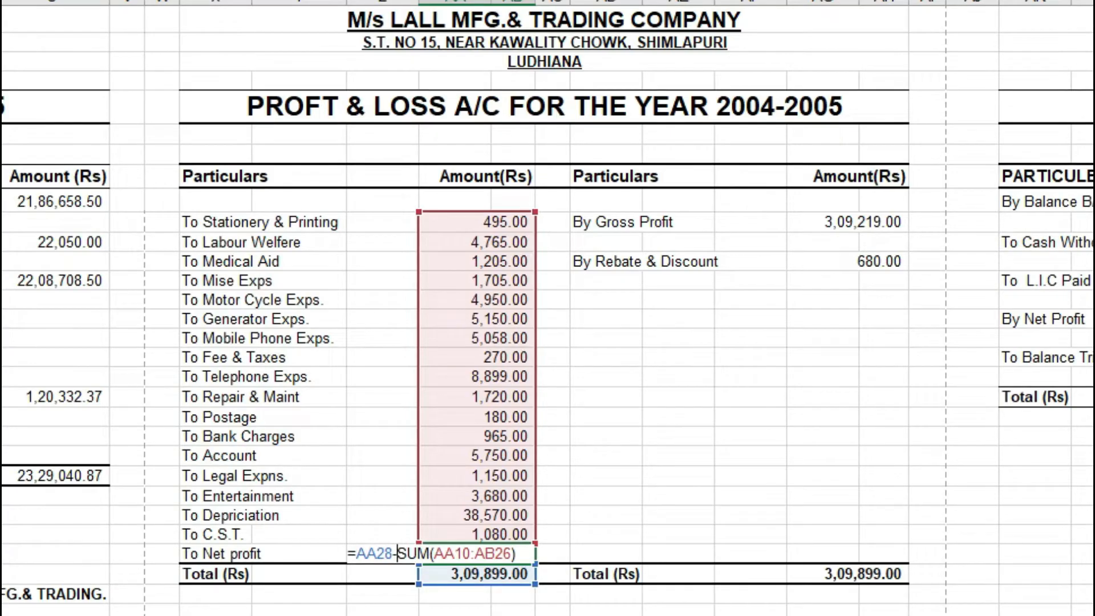
pyautogui.press('Return')
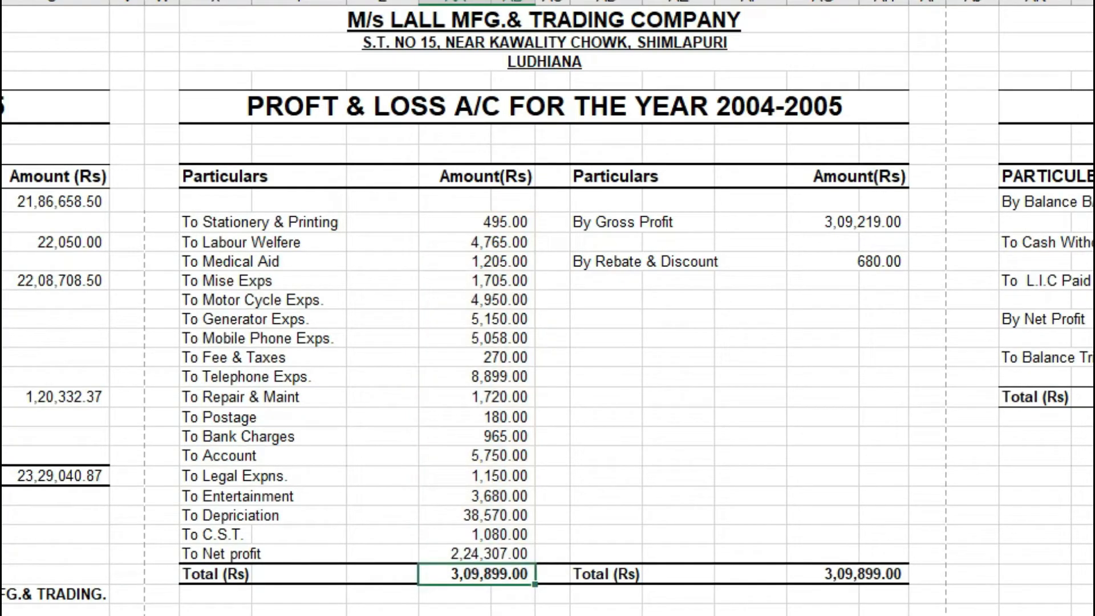
# Open the To Net profit formula in AA27 to examine its cell references
pyautogui.click(433, 553)
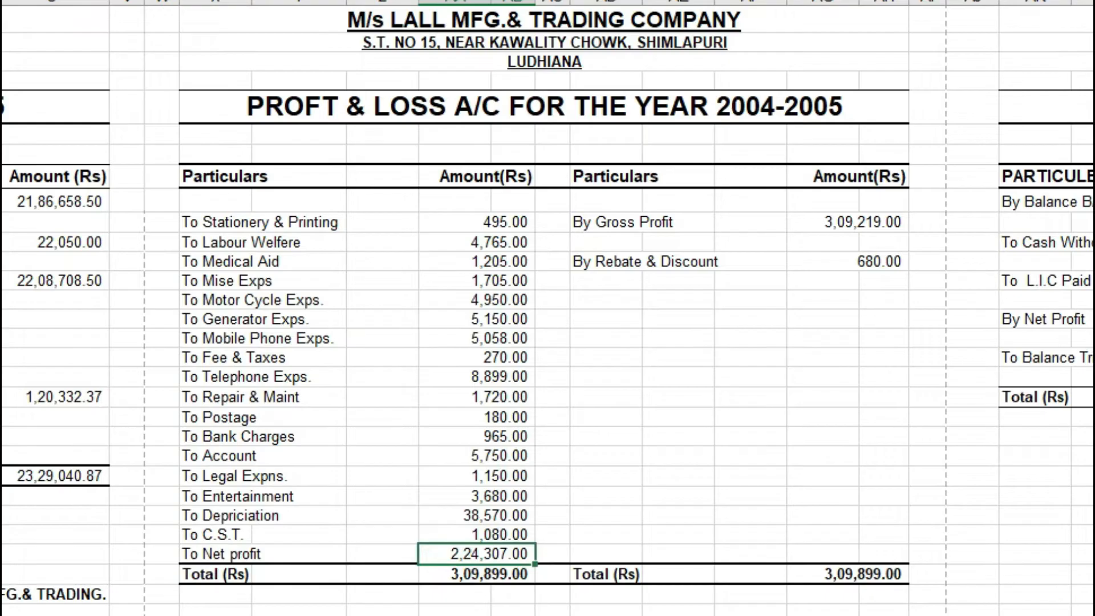
pyautogui.click(477, 573)
pyautogui.click(507, 553)
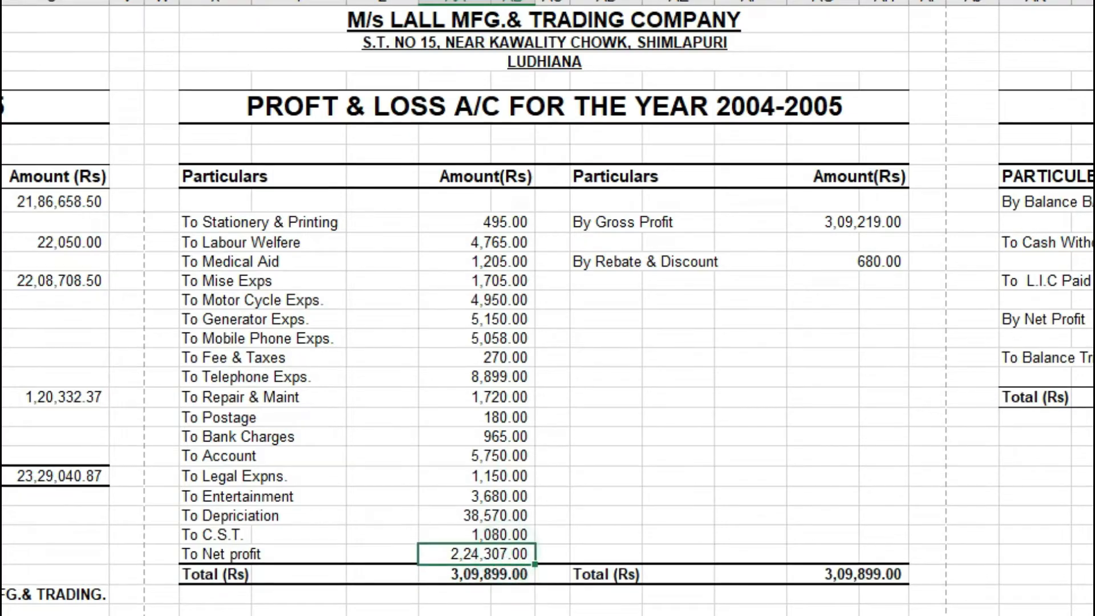
pyautogui.press('F2')
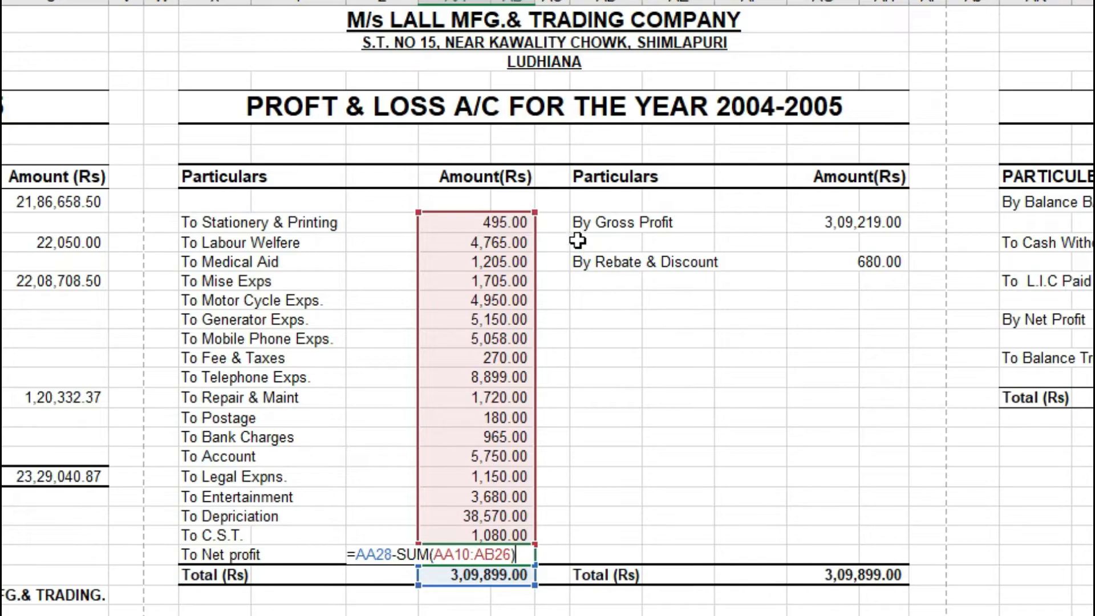
# Link the By Net Profit credit in AQ15 of the capital account to the profit and loss account's net profit with =AA27
pyautogui.click(502, 554)
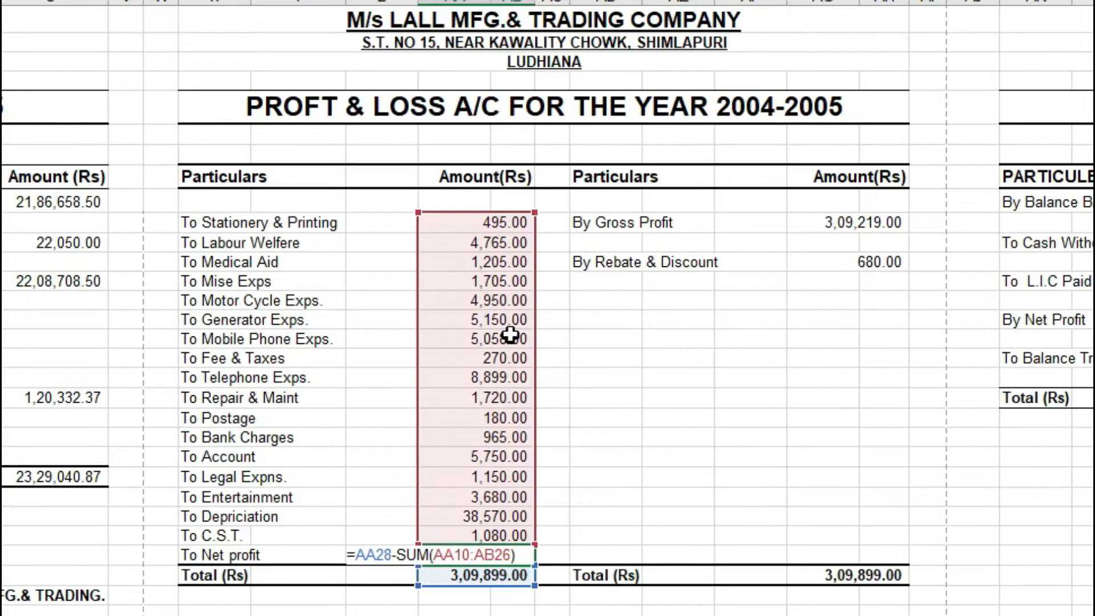
pyautogui.press('Escape')
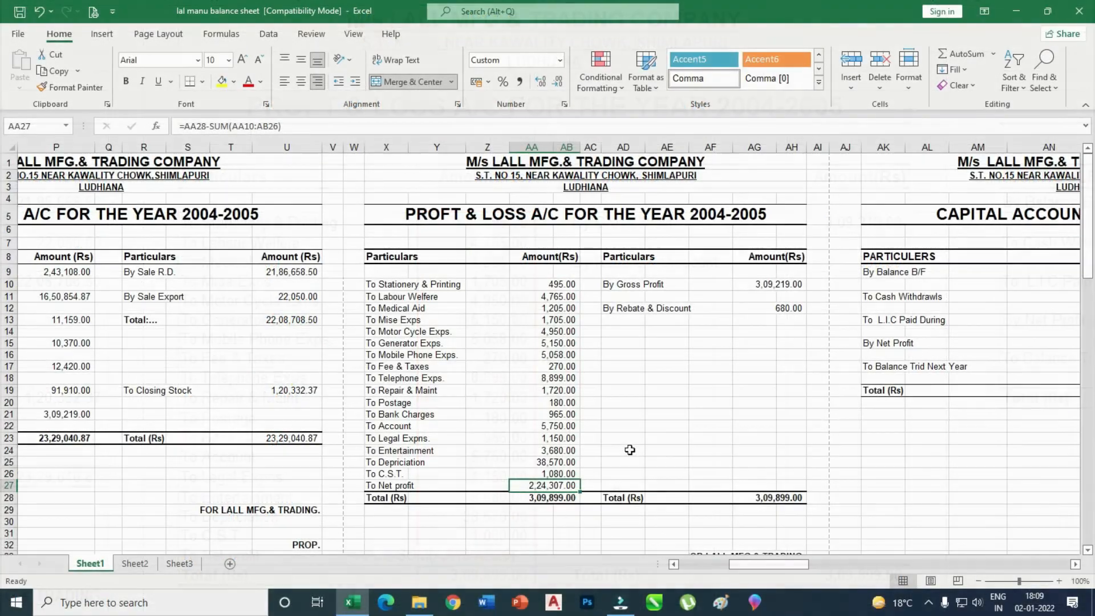
pyautogui.moveTo(1076, 564); pyautogui.dragTo(1076, 565)
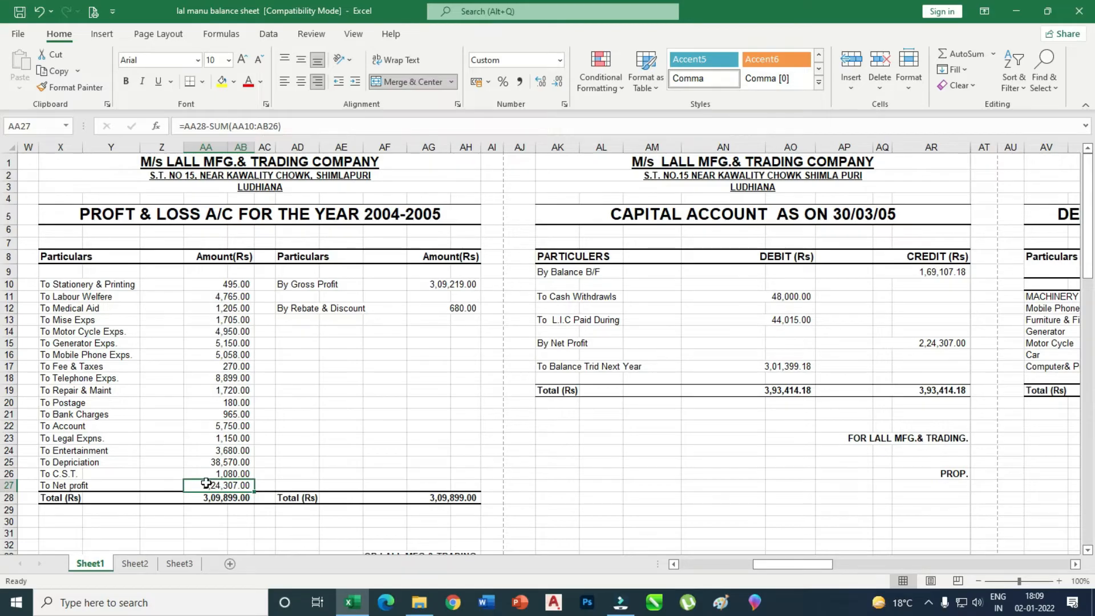
pyautogui.click(878, 348)
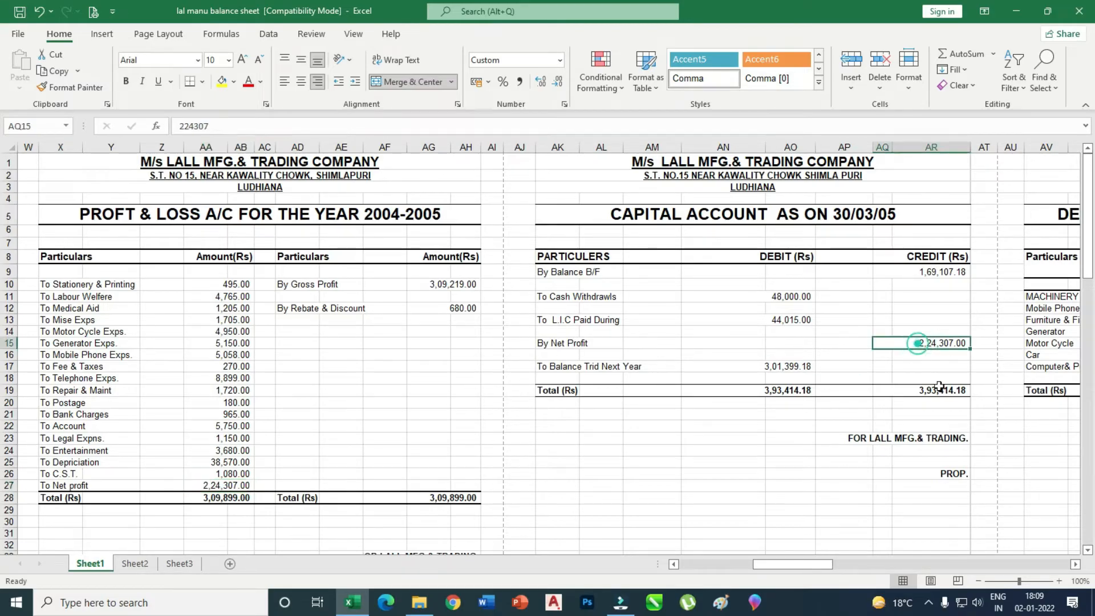
pyautogui.write('=')
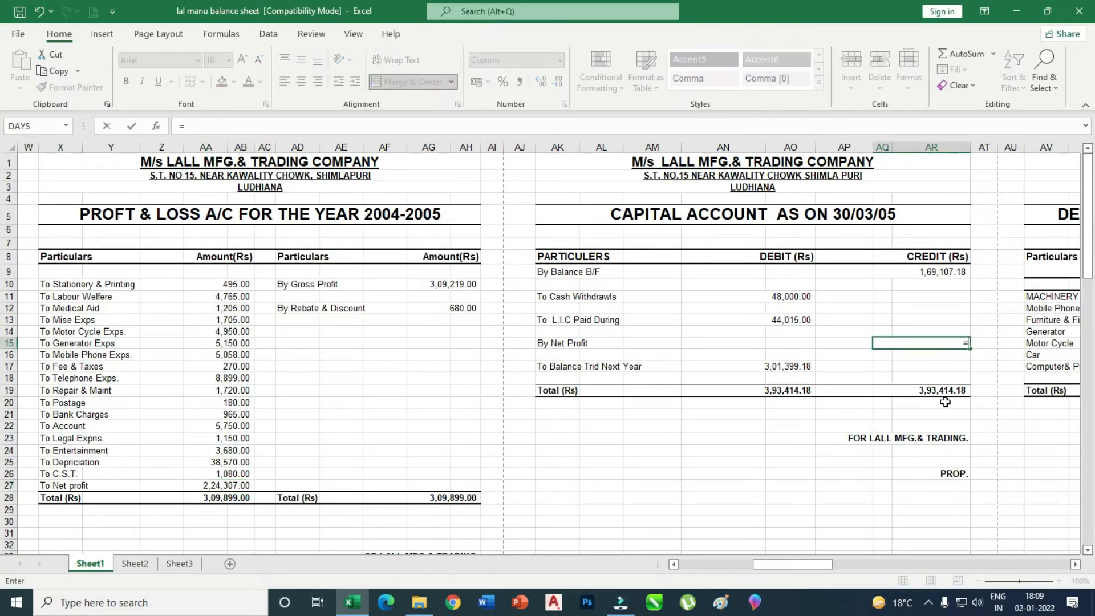
pyautogui.click(227, 485)
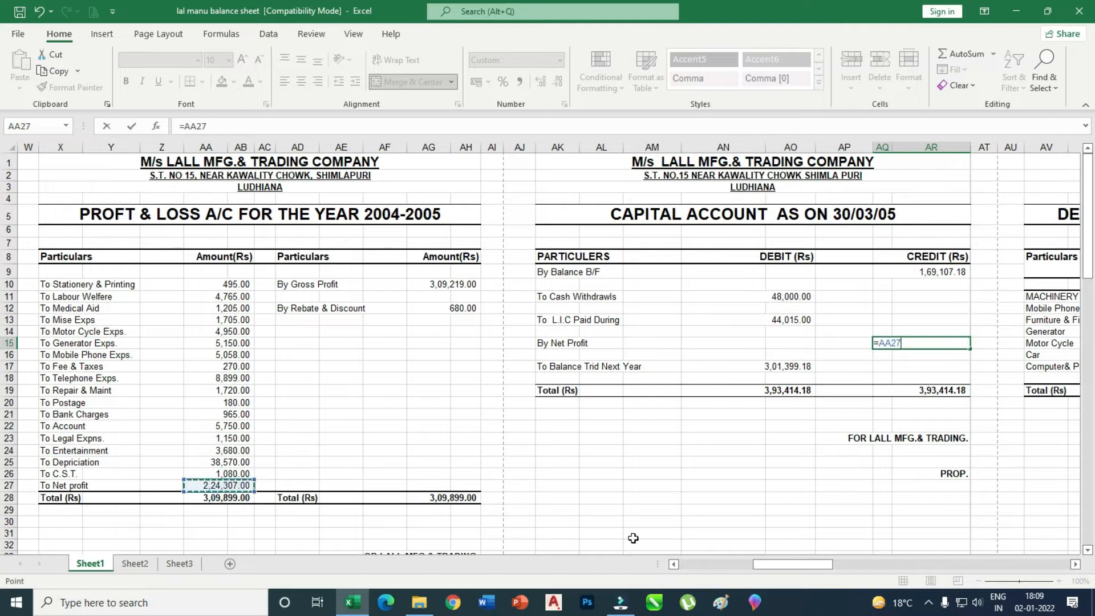
pyautogui.press('Return')
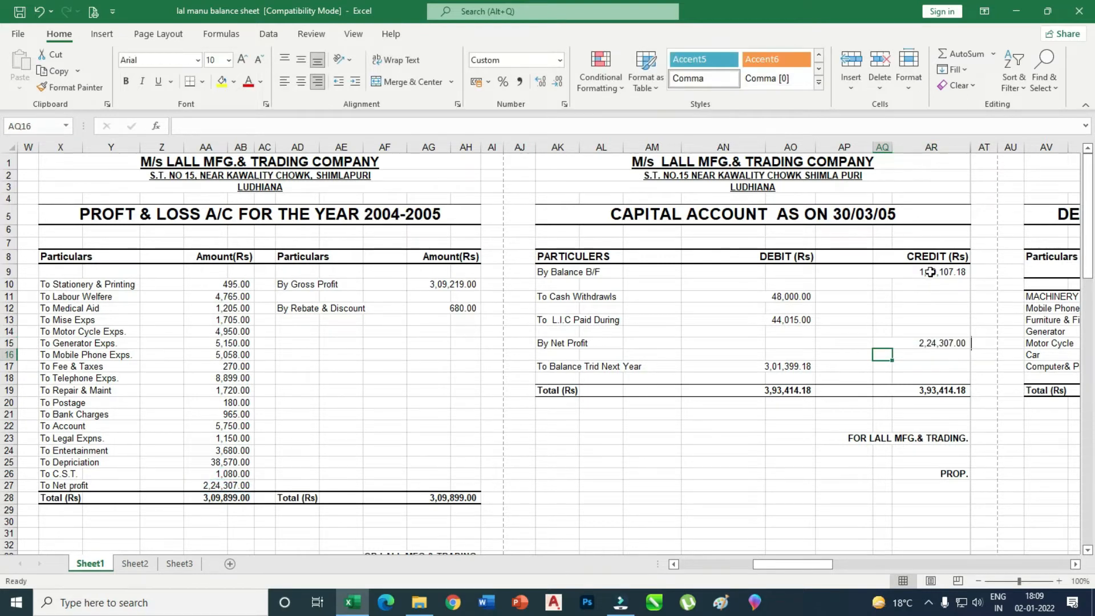
# Sum the capital account's credit amounts from By Balance B/F to By Net Profit into the Total (Rs) cell AQ19
pyautogui.press('Down')
pyautogui.press('Down')
pyautogui.press('Down')
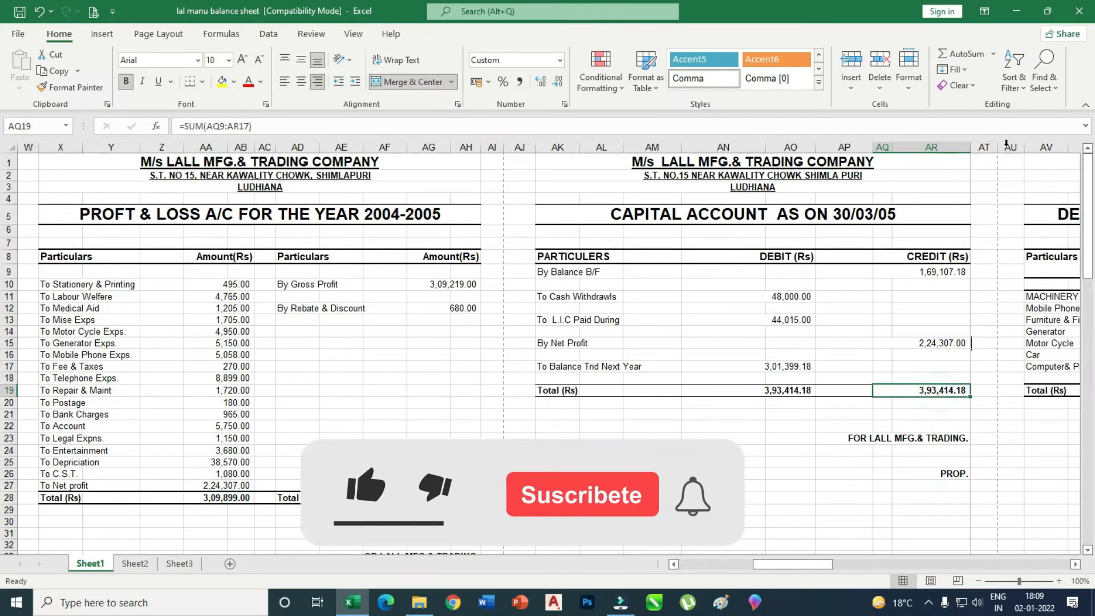
pyautogui.click(993, 54)
pyautogui.click(979, 77)
pyautogui.moveTo(947, 272); pyautogui.dragTo(948, 340)
pyautogui.press('Return')
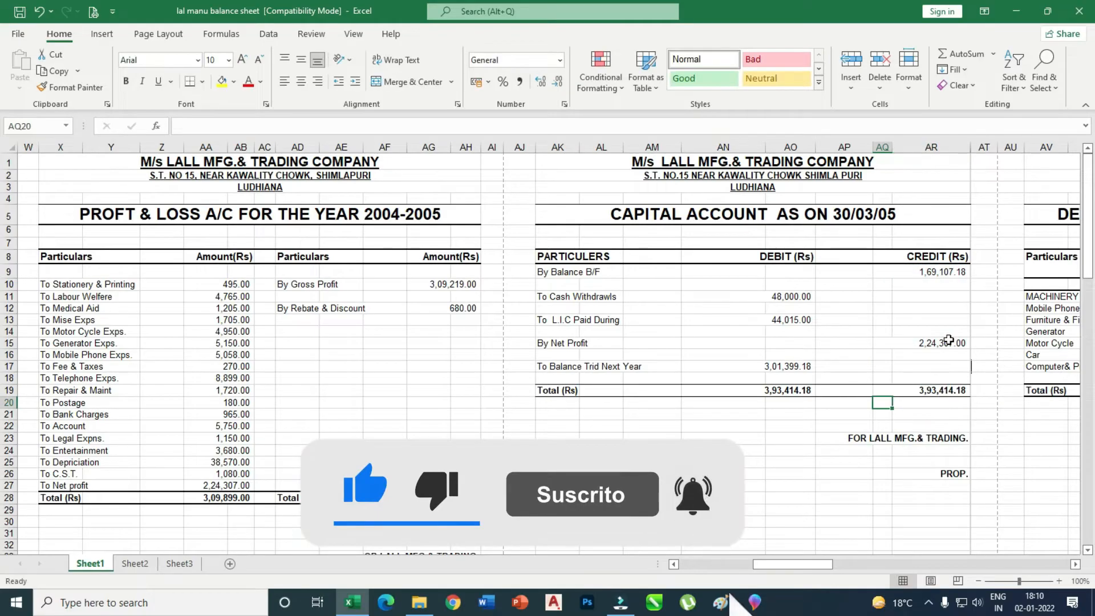
# Set the capital account's debit Total (Rs) in AN19 equal to the credit total with =AQ19
pyautogui.click(782, 389)
pyautogui.write('=')
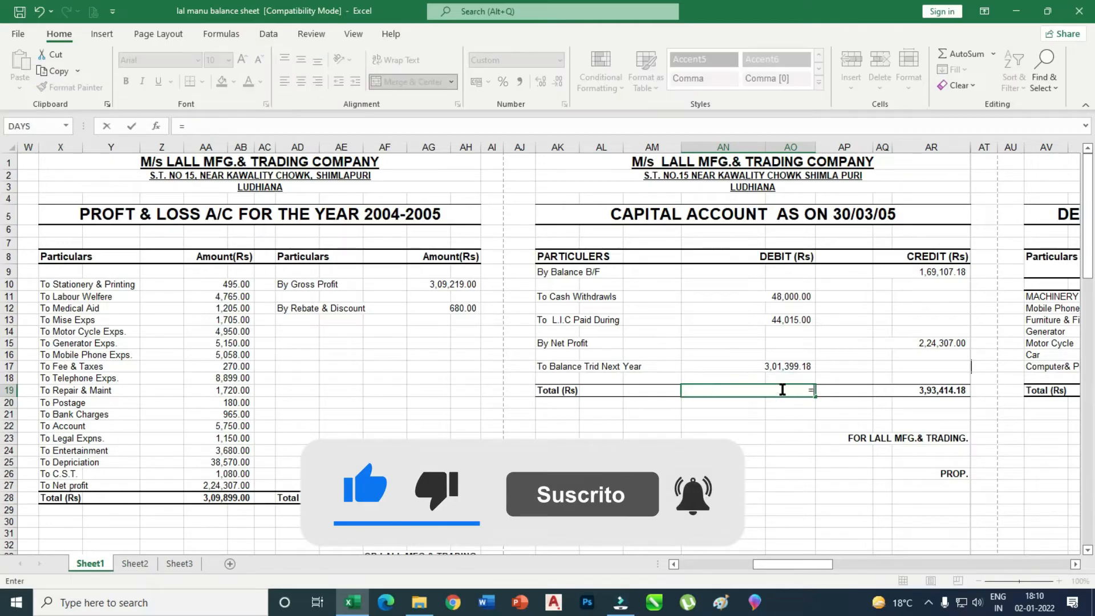
pyautogui.click(949, 390)
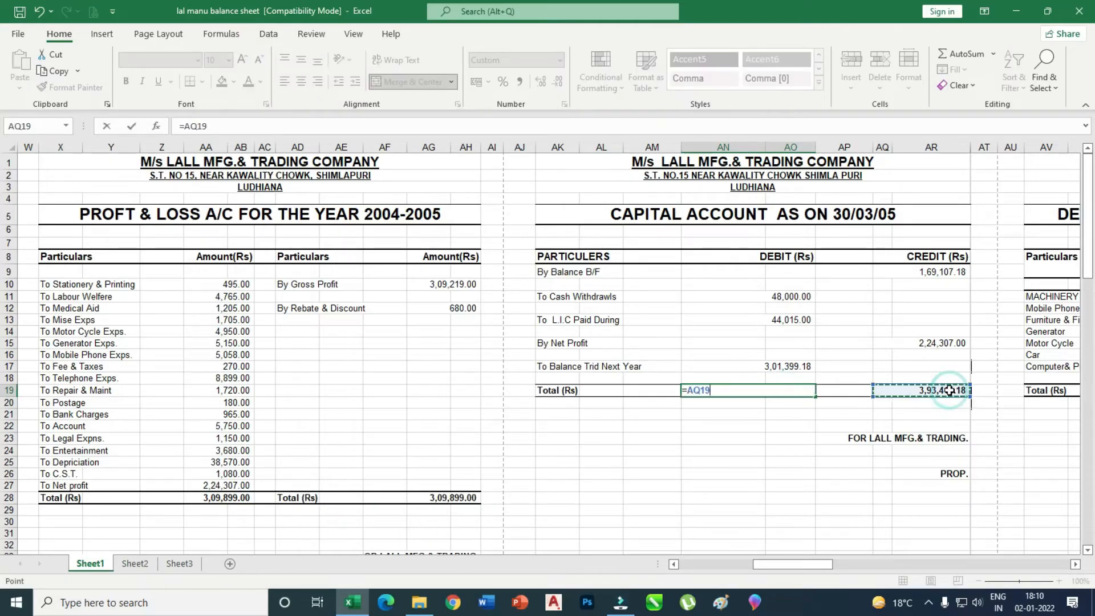
pyautogui.press('Return')
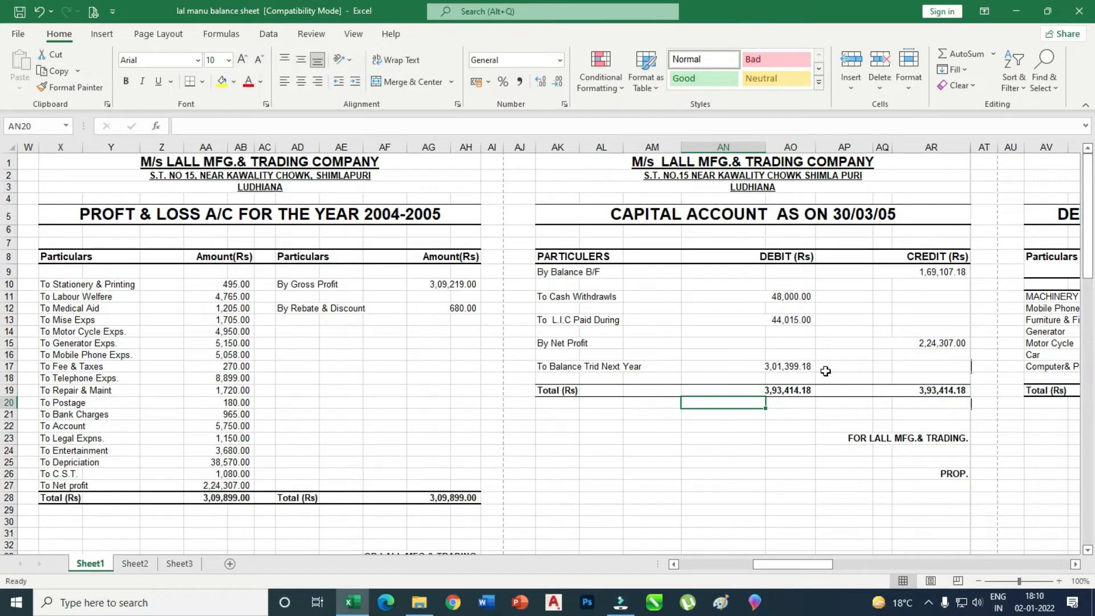
# Calculate To Balance Trid Next Year in AN17 by subtracting cash withdrawals and L.I.C. paid from the debit total, =AN19-AN11-AN13
pyautogui.click(786, 368)
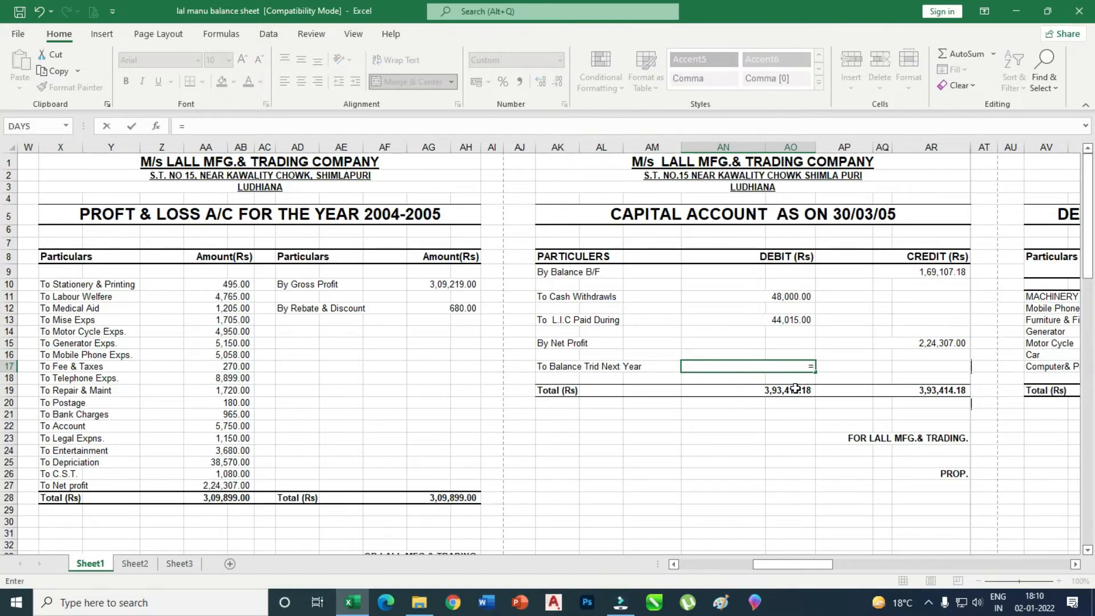
pyautogui.click(786, 389)
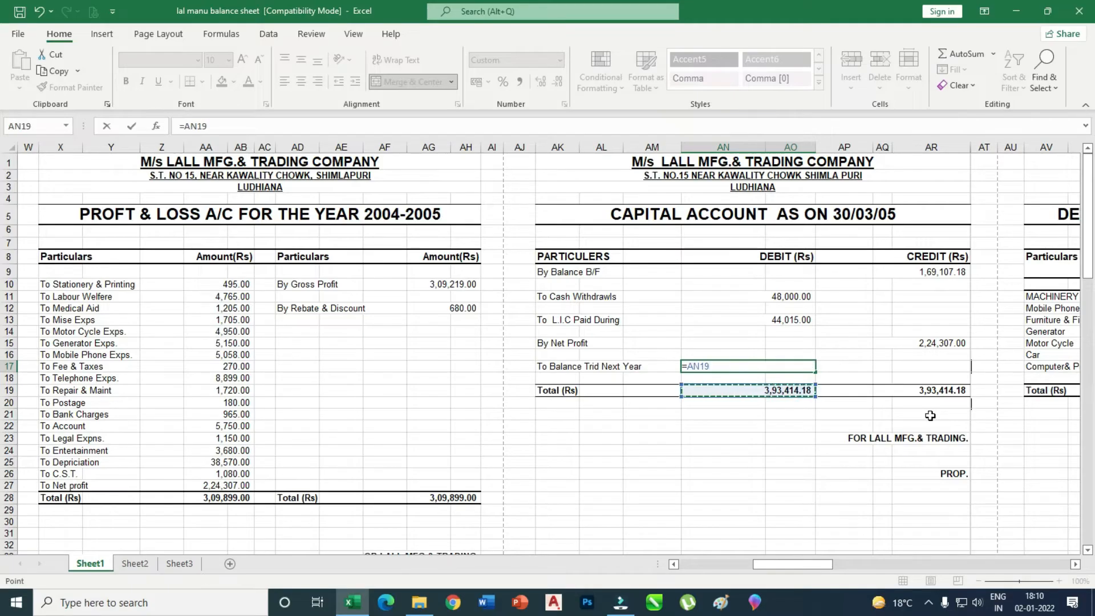
pyautogui.write('-')
pyautogui.click(786, 297)
pyautogui.write('-')
pyautogui.click(788, 319)
pyautogui.press('Return')
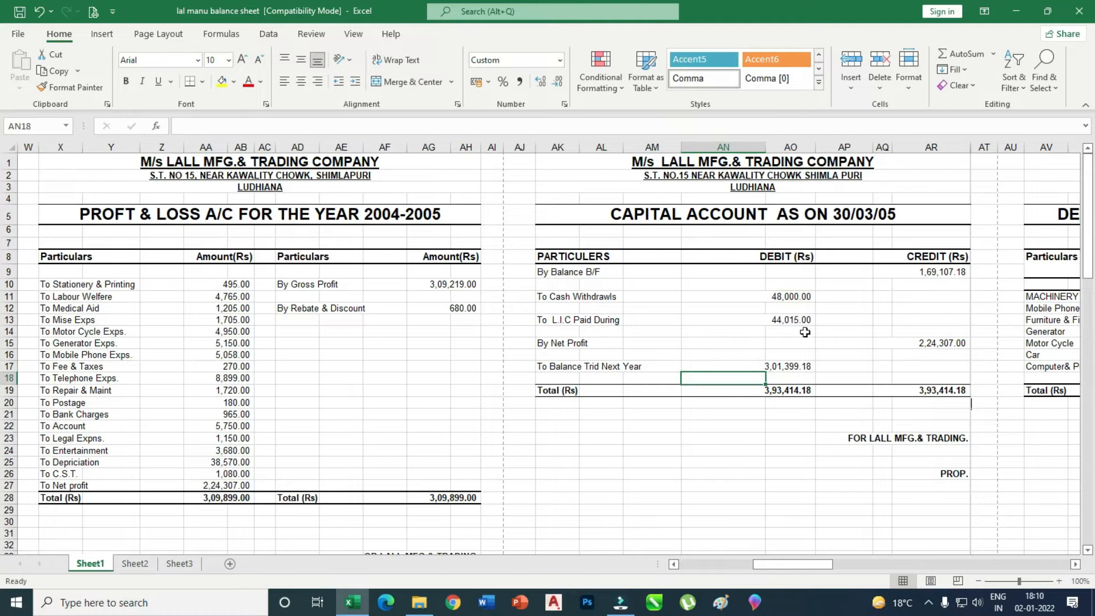
pyautogui.click(797, 365)
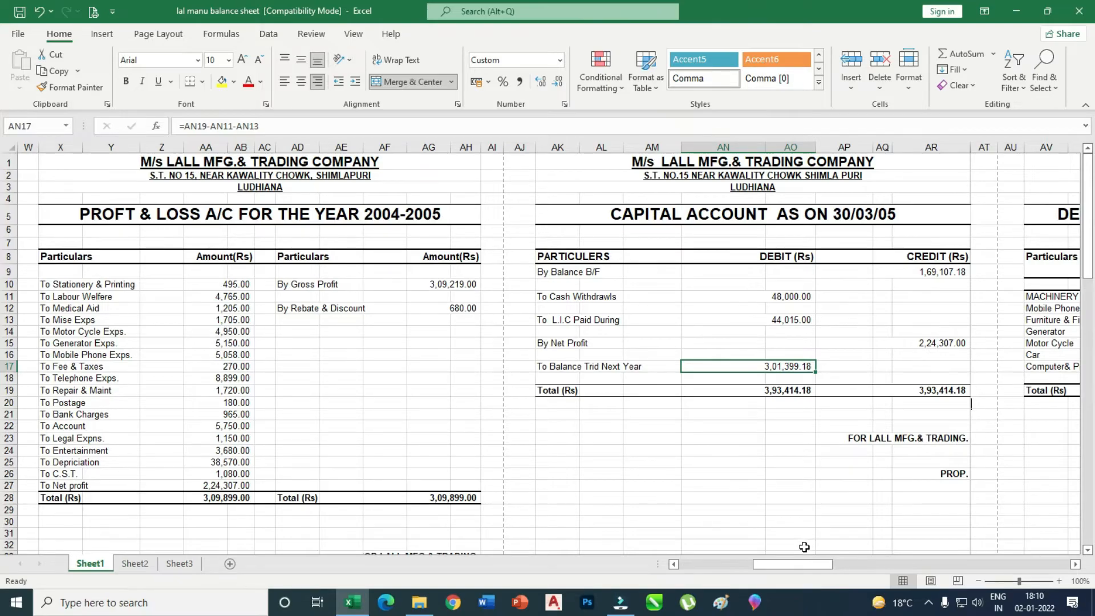
# Calculate MACHINERY's DEP AMOUNT in BF11 of the depreciation chart by multiplying its total amount by its percentage, =BA11*BD11
pyautogui.moveTo(800, 561); pyautogui.dragTo(868, 568)
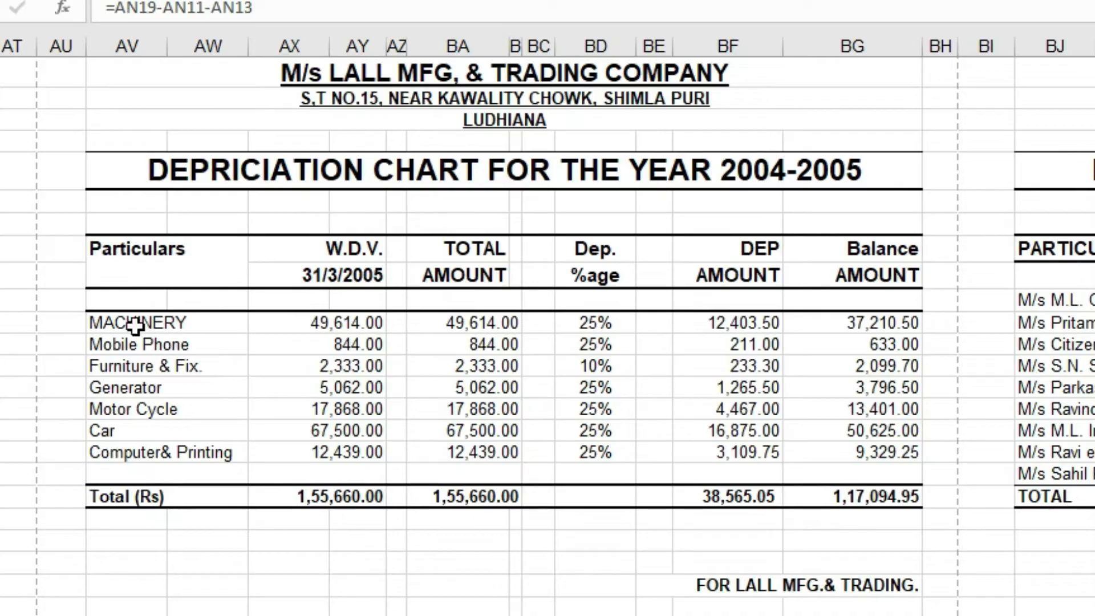
pyautogui.moveTo(135, 324); pyautogui.dragTo(121, 453)
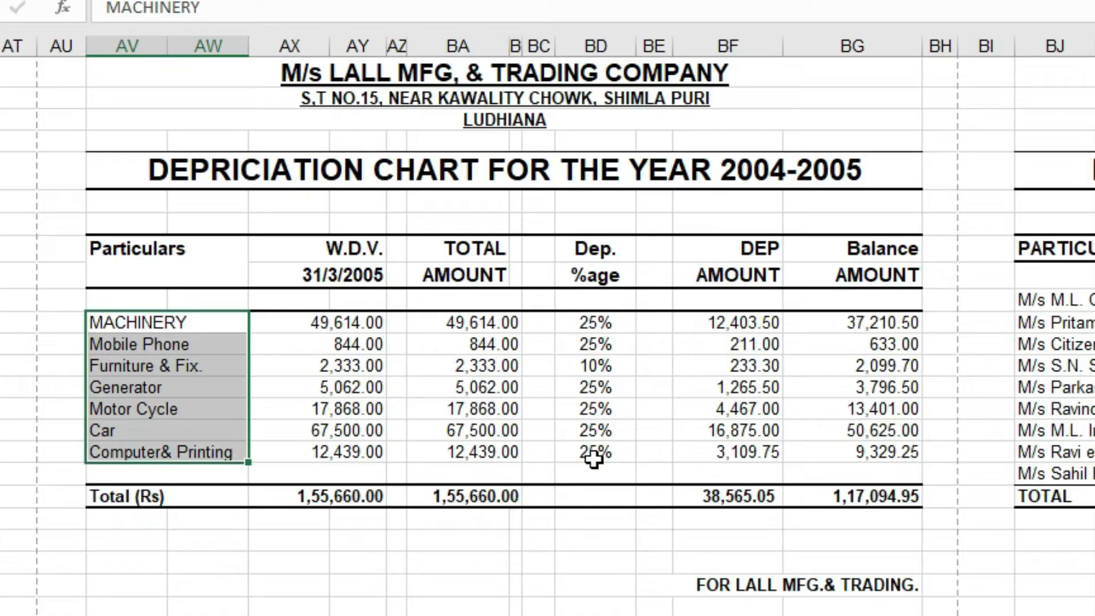
pyautogui.click(520, 587)
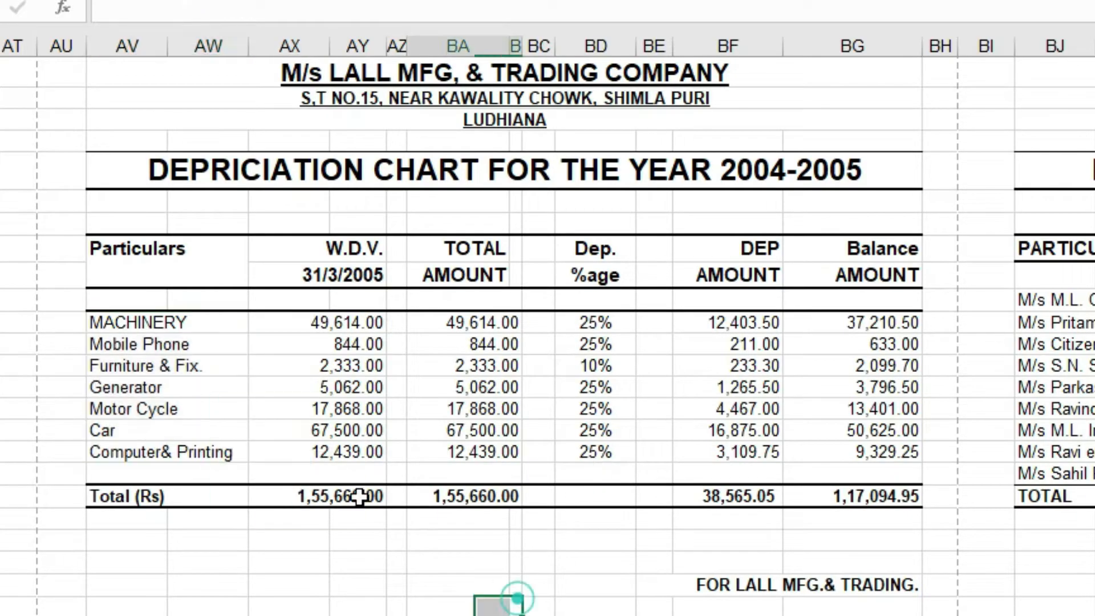
pyautogui.click(105, 307)
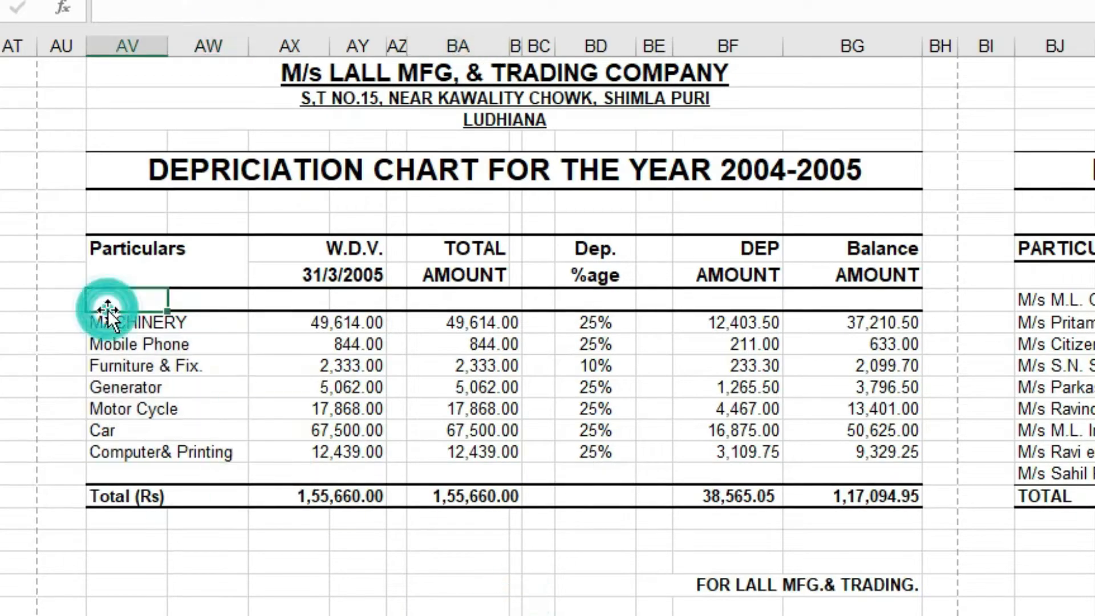
pyautogui.click(445, 325)
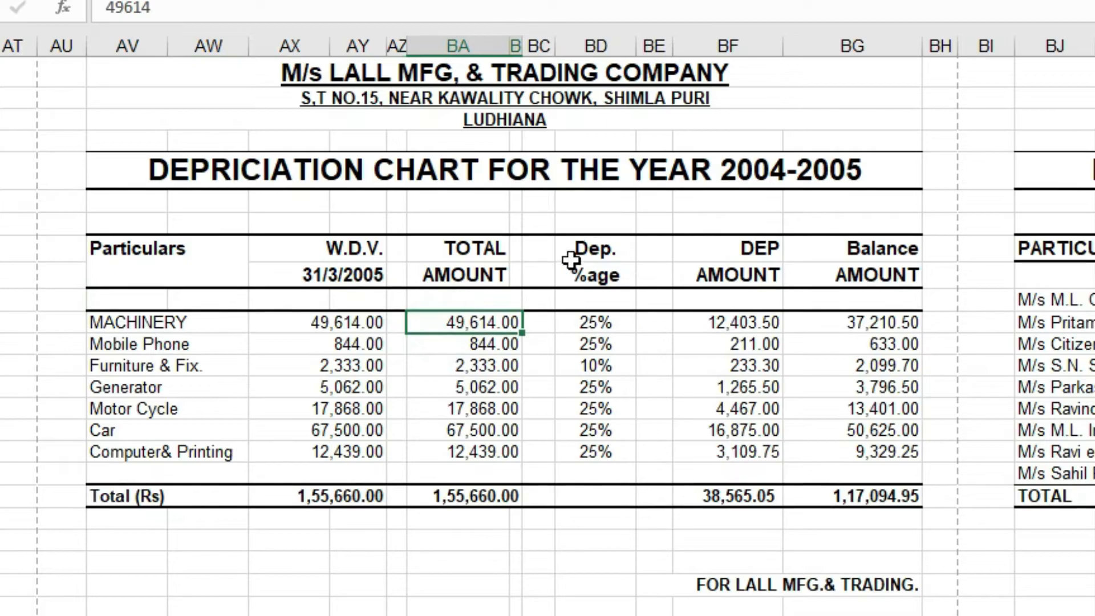
pyautogui.click(591, 319)
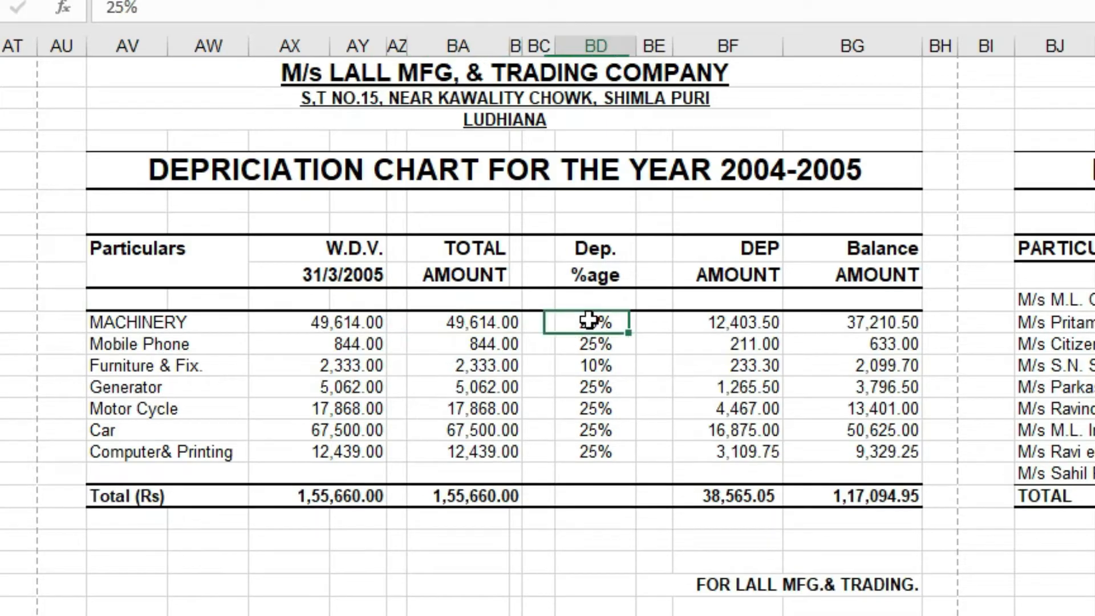
pyautogui.click(749, 322)
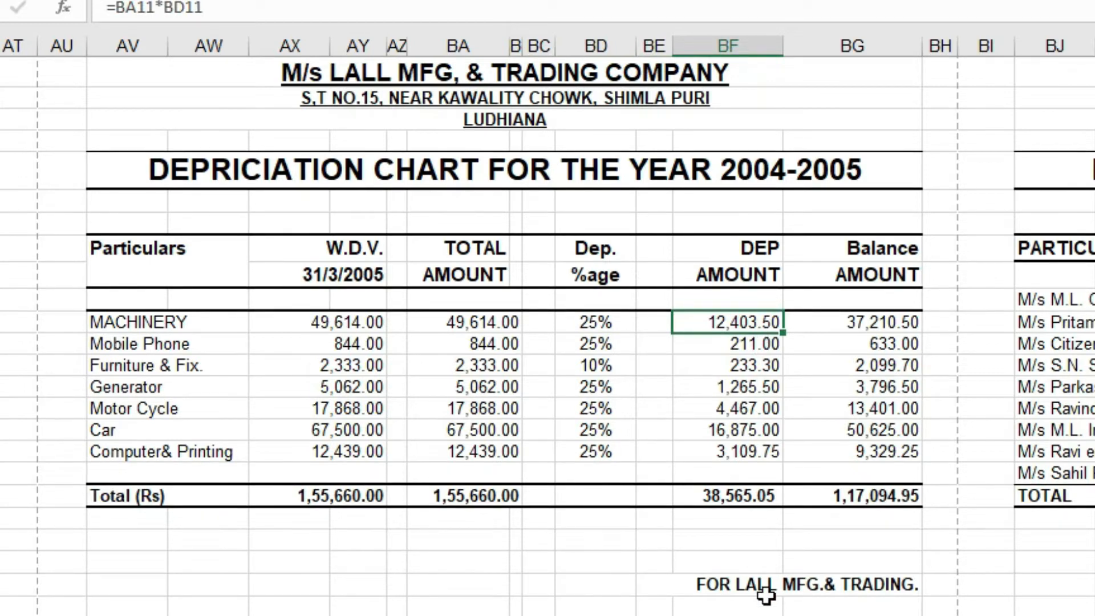
pyautogui.write('=')
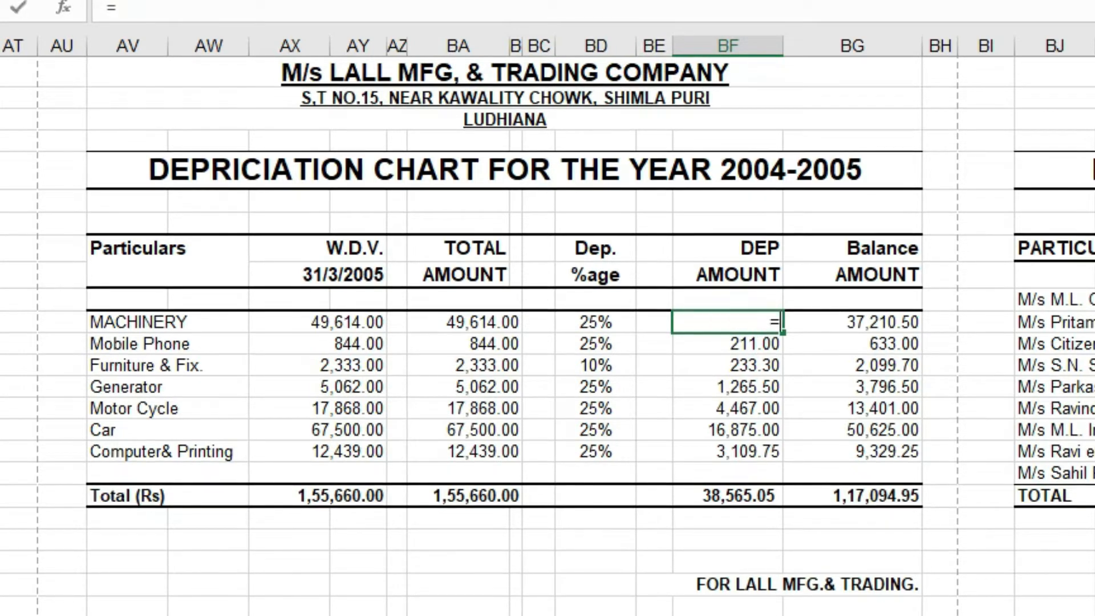
pyautogui.click(469, 326)
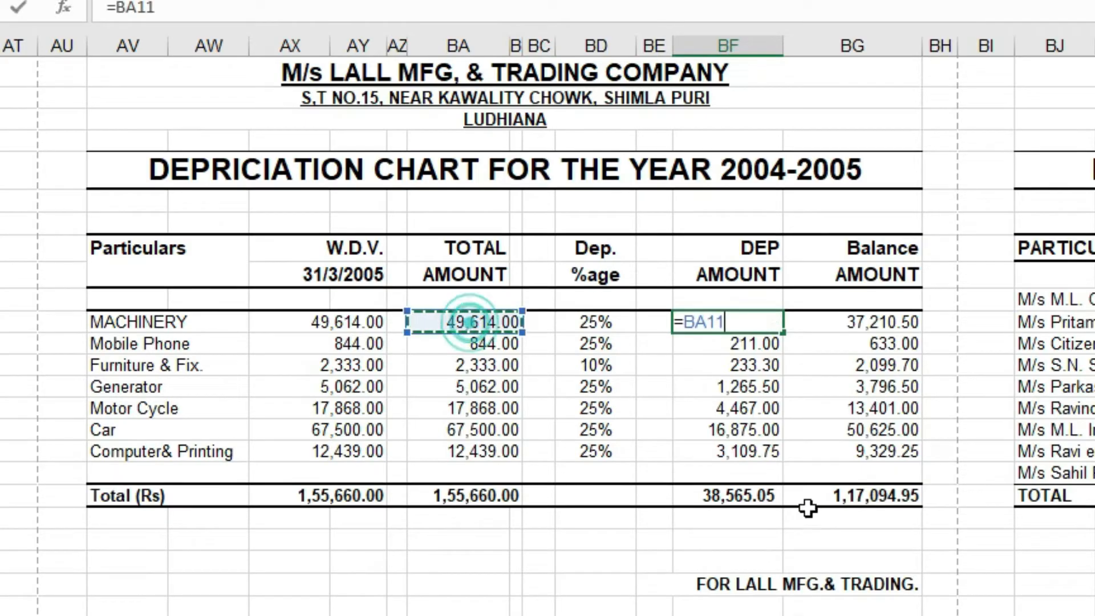
pyautogui.write('*')
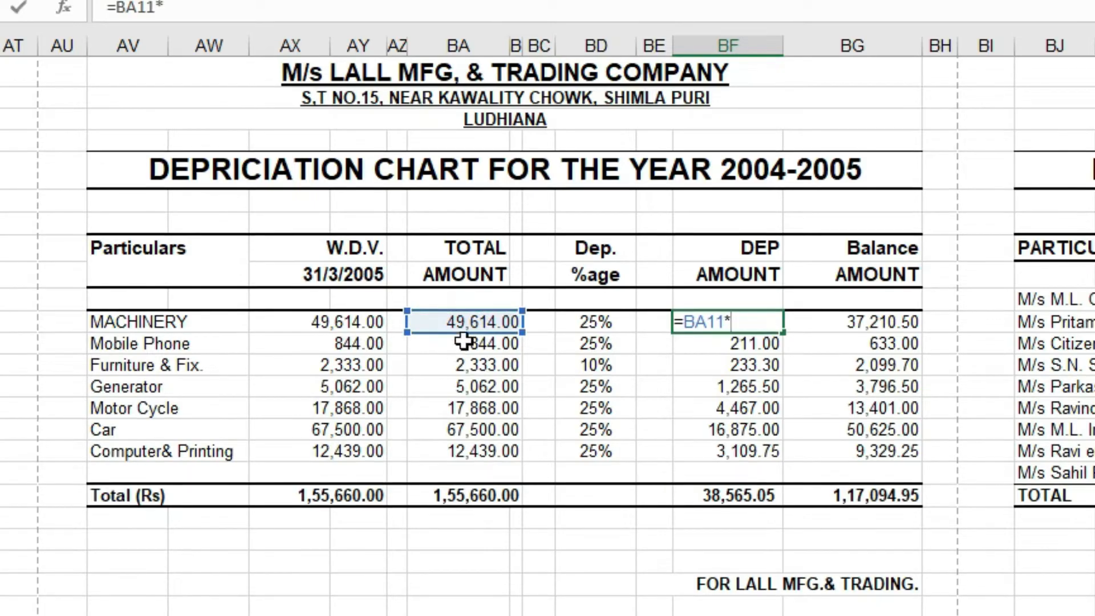
pyautogui.click(590, 325)
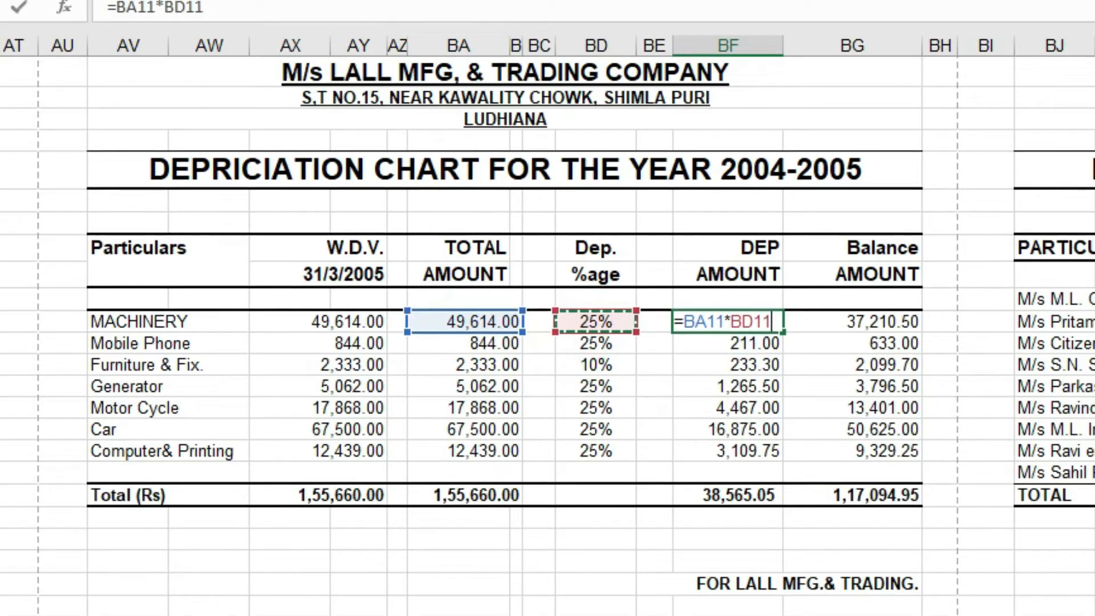
pyautogui.press('Return')
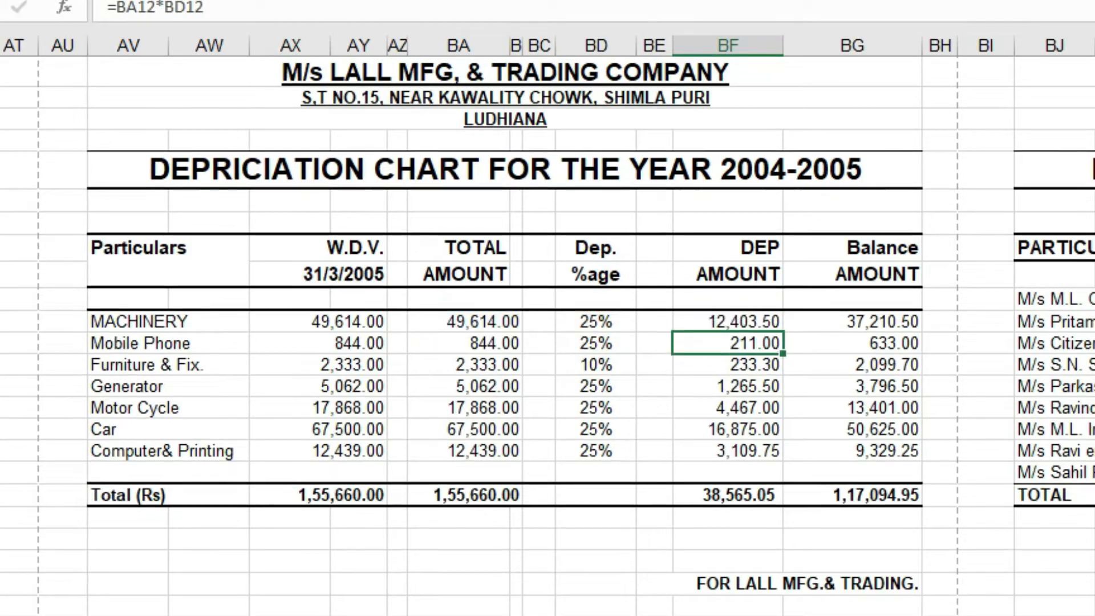
# Fill MACHINERY's DEP AMOUNT formula from BF11 down through the Computer& Printing row in BF17
pyautogui.click(771, 321)
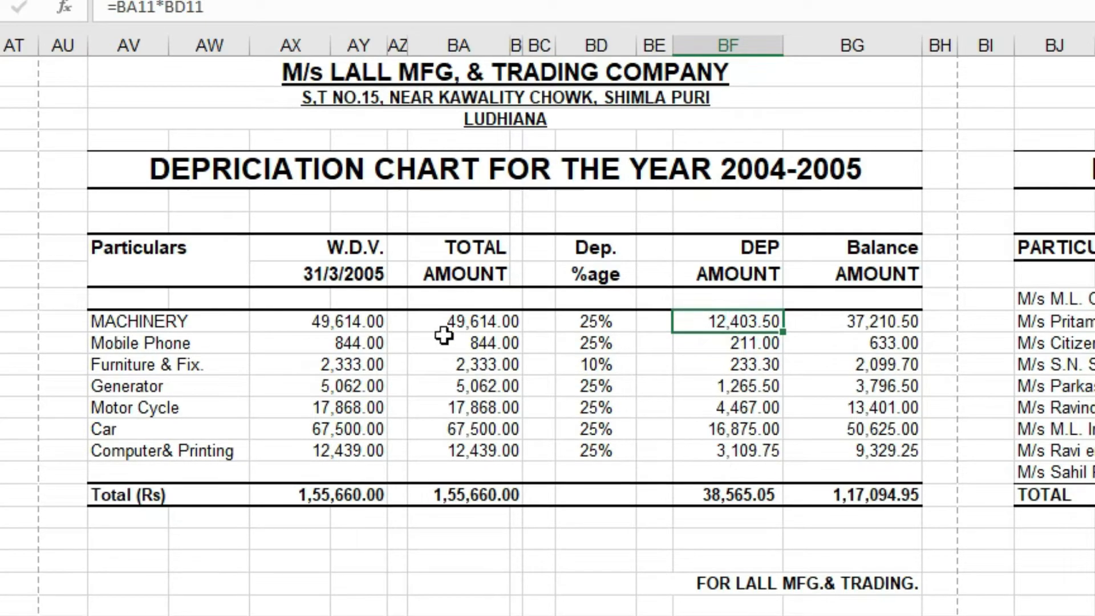
pyautogui.click(489, 343)
pyautogui.click(591, 345)
pyautogui.click(771, 345)
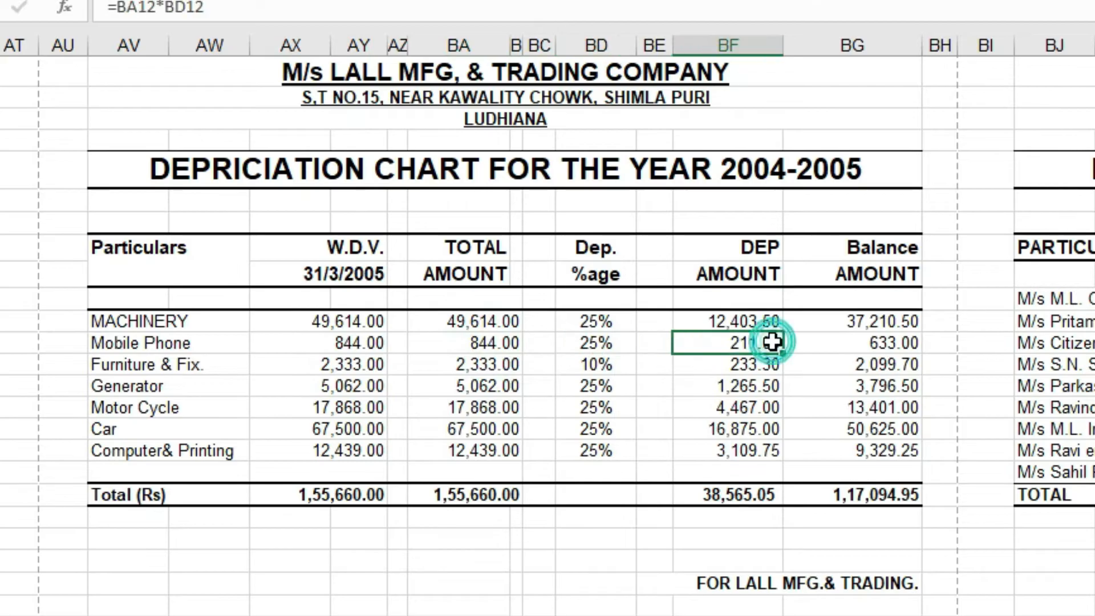
pyautogui.click(497, 367)
pyautogui.click(615, 361)
pyautogui.click(744, 371)
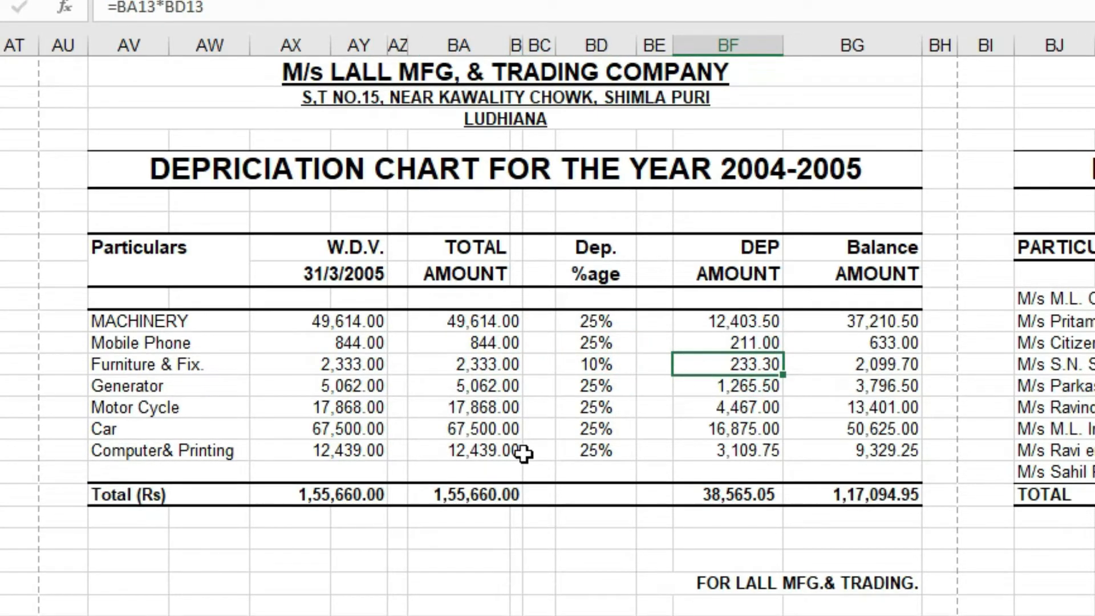
pyautogui.click(755, 322)
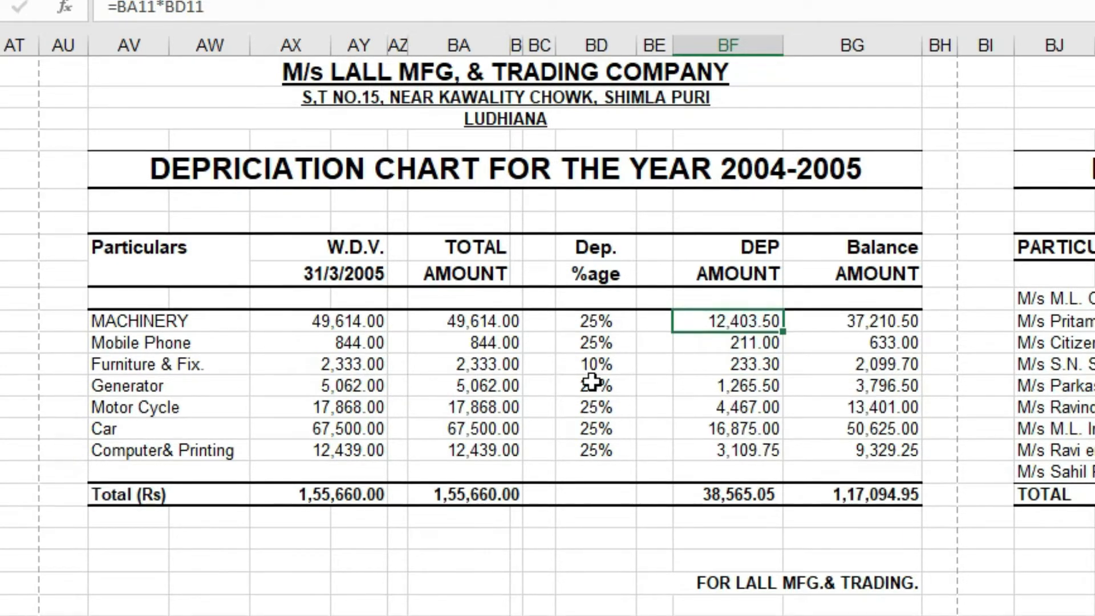
pyautogui.moveTo(786, 336); pyautogui.dragTo(786, 456)
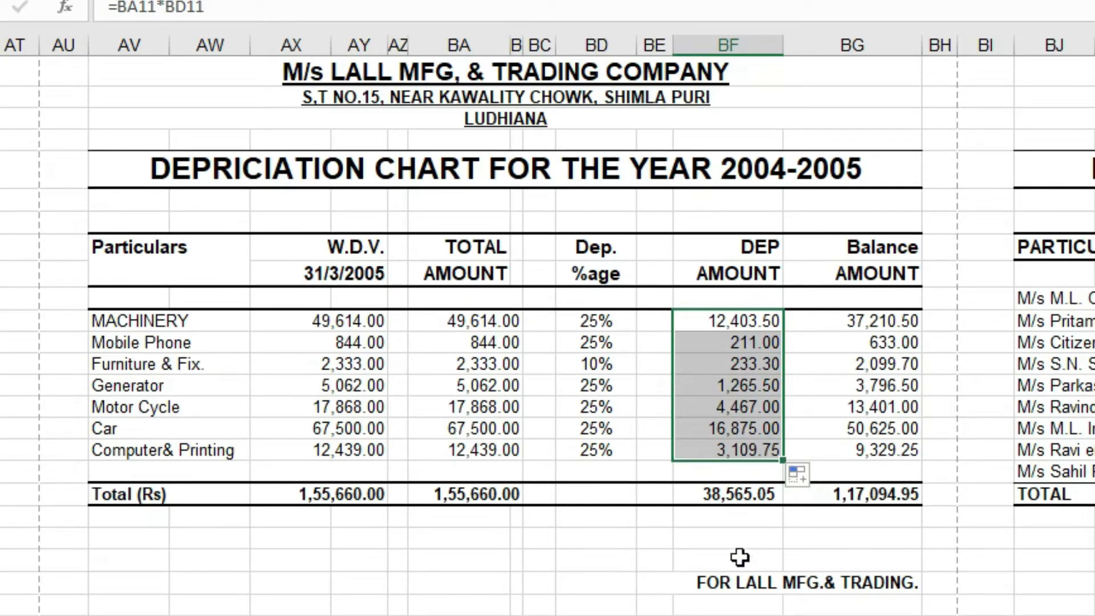
# Clear the DEP AMOUNT cells from Mobile Phone to Computer& Printing, BF12:BF17
pyautogui.click(704, 604)
pyautogui.moveTo(735, 345); pyautogui.dragTo(746, 450)
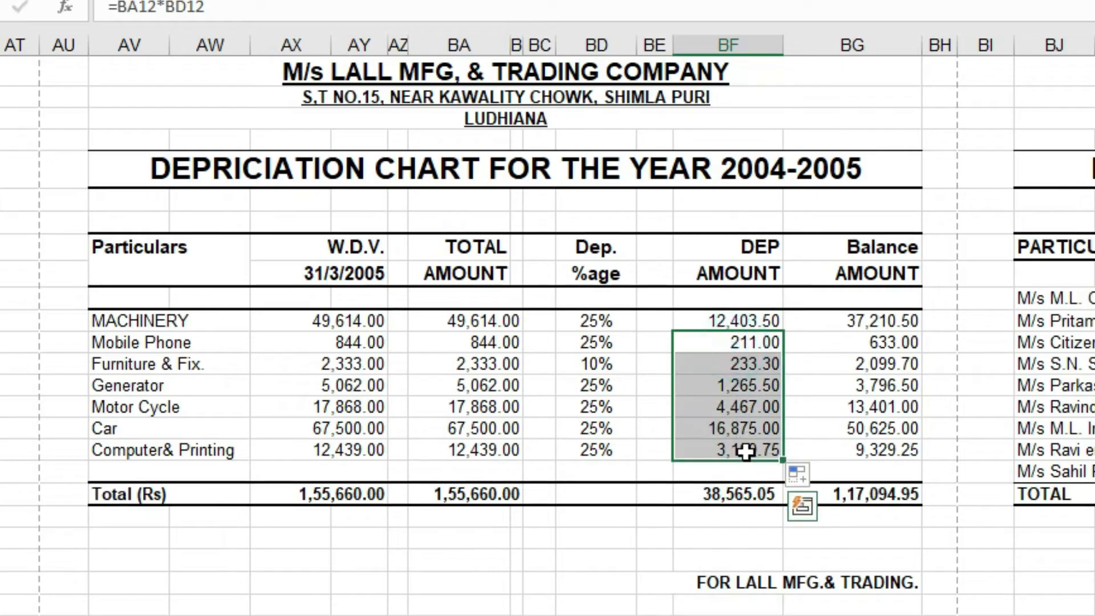
pyautogui.press('Delete')
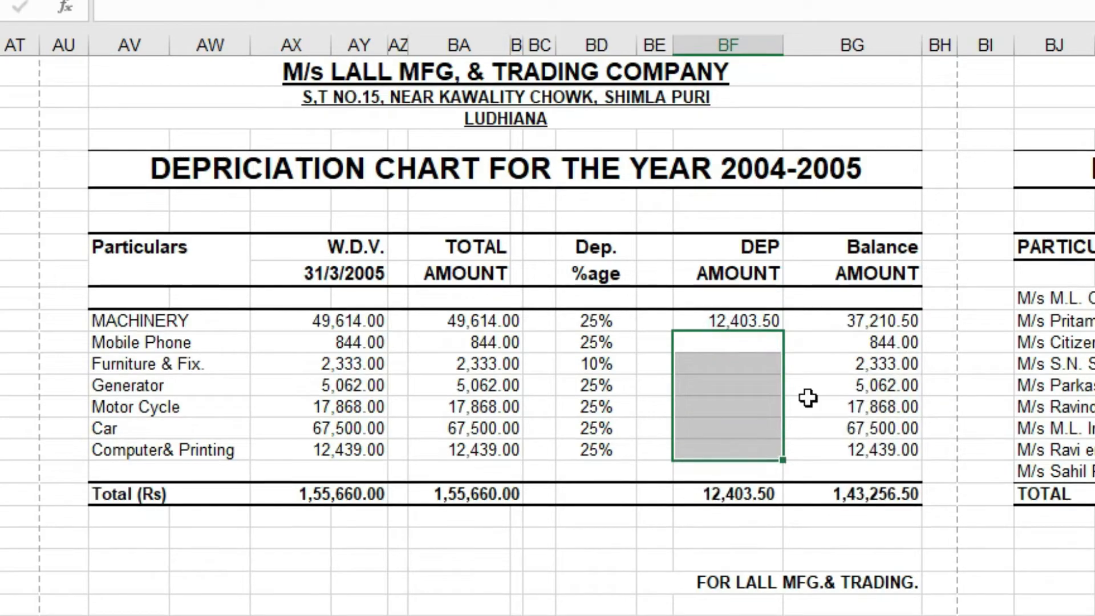
# Examine how total amount and depreciation percentage give the DEP AMOUNT in the rows from MACHINERY to Generator
pyautogui.click(837, 362)
pyautogui.click(754, 319)
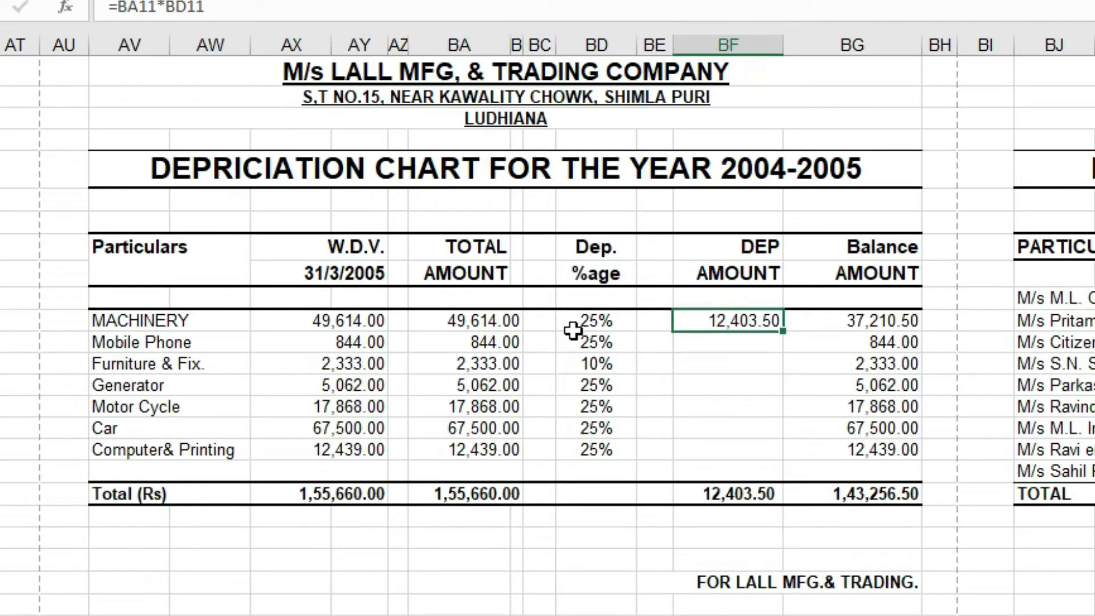
pyautogui.click(498, 344)
pyautogui.click(610, 340)
pyautogui.click(699, 345)
pyautogui.click(514, 363)
pyautogui.click(626, 364)
pyautogui.click(752, 361)
pyautogui.click(513, 385)
pyautogui.click(625, 385)
pyautogui.click(722, 384)
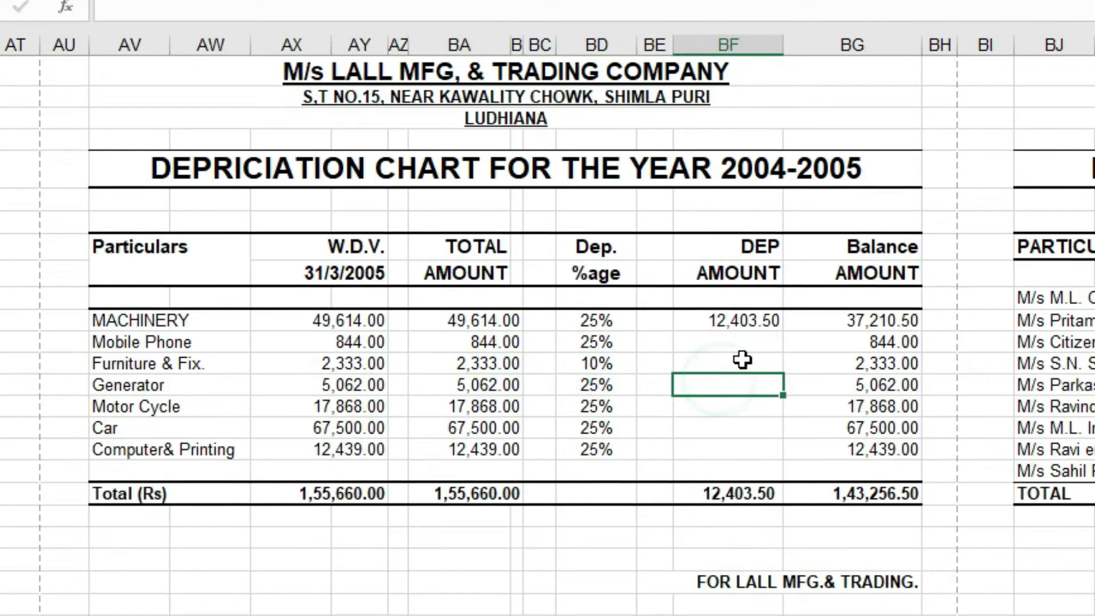
# Fill the DEP AMOUNT formula =BA11*BD11 from BF11 down to BF17, covering Mobile Phone through Computer& Printing
pyautogui.click(750, 318)
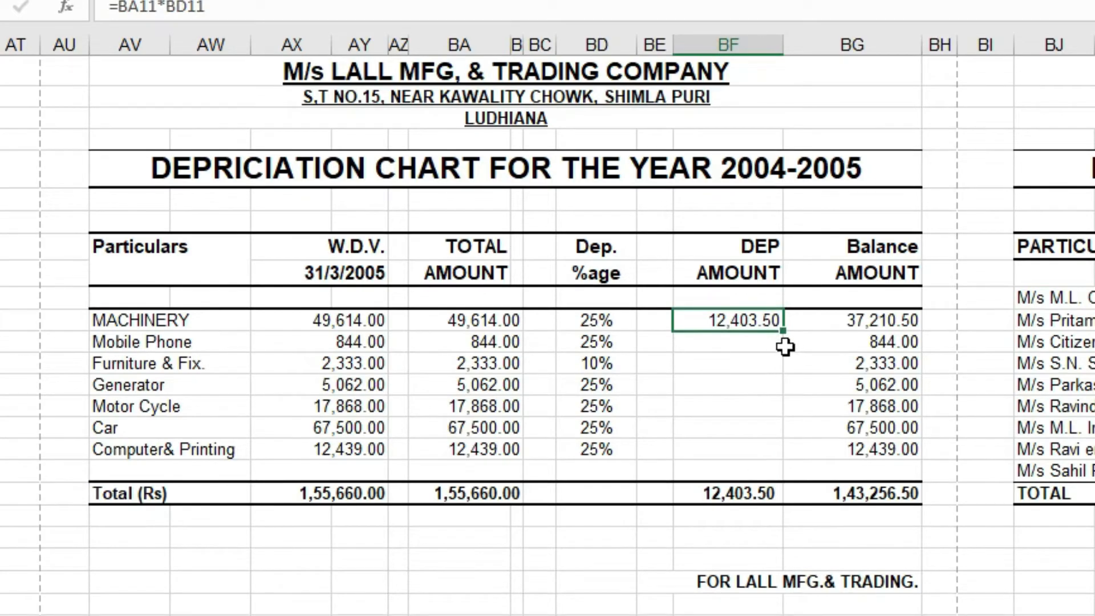
pyautogui.moveTo(785, 331); pyautogui.dragTo(777, 460)
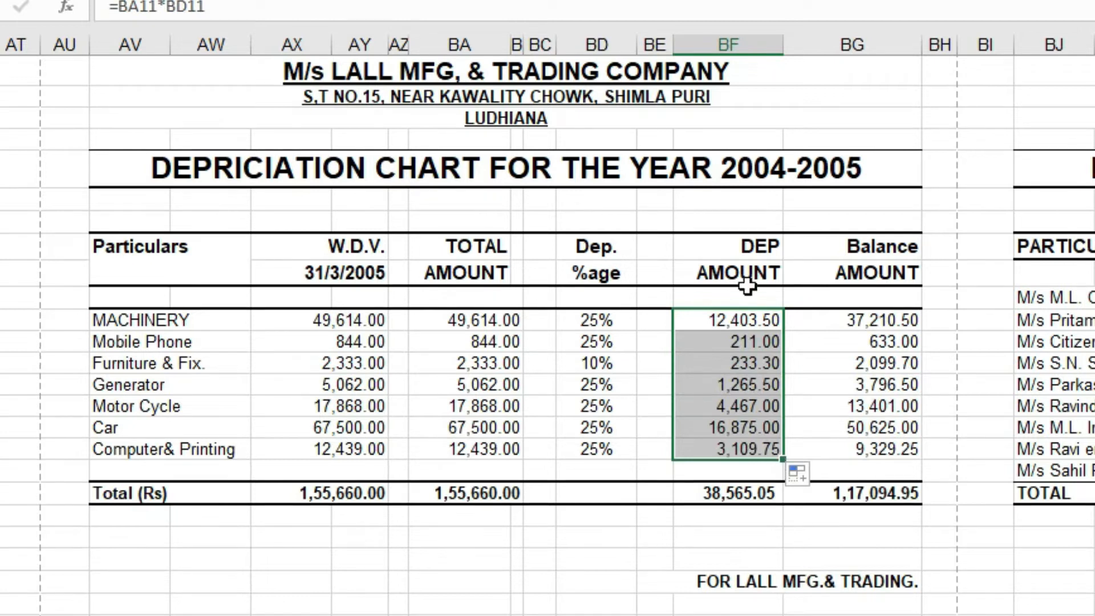
pyautogui.click(649, 561)
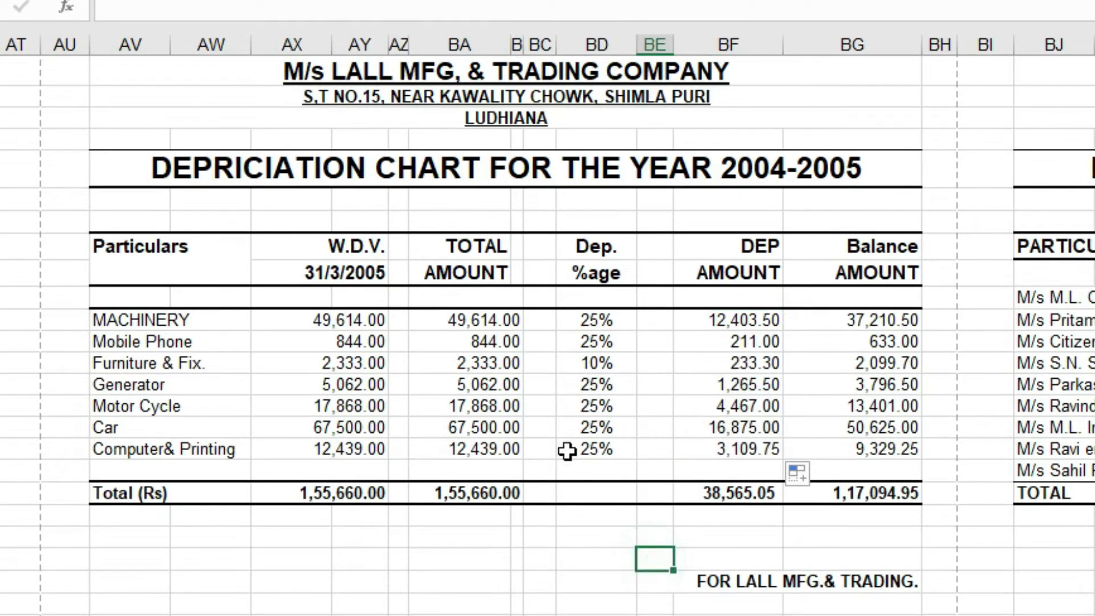
# Try a 10% depreciation rate for Motor Cycle in BD15, and undo that change
pyautogui.click(593, 406)
pyautogui.write('10')
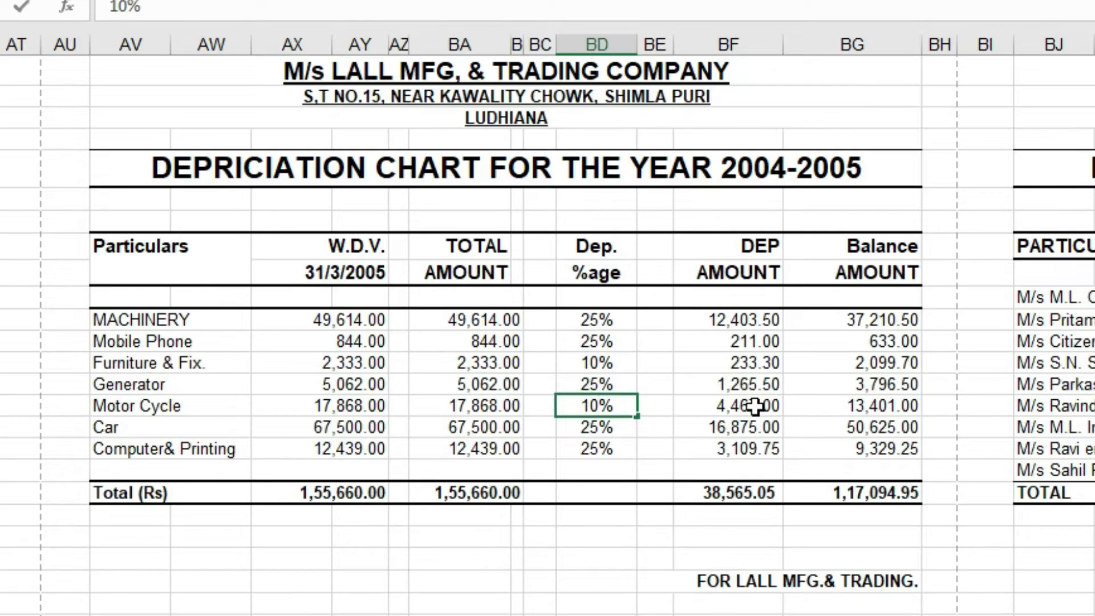
pyautogui.press('Return')
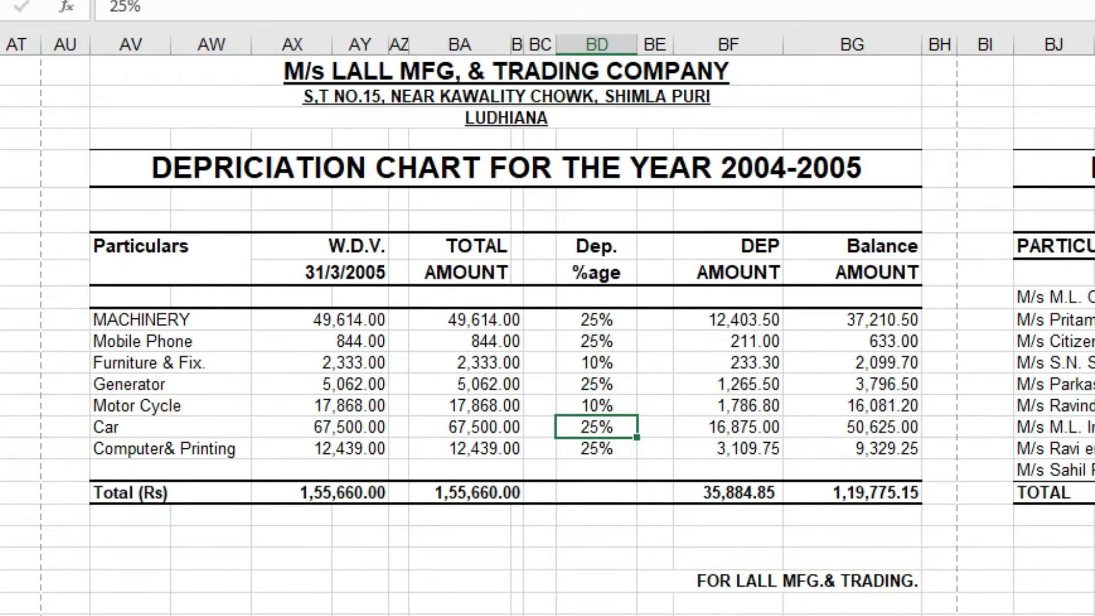
pyautogui.hotkey('ctrl', 'z')
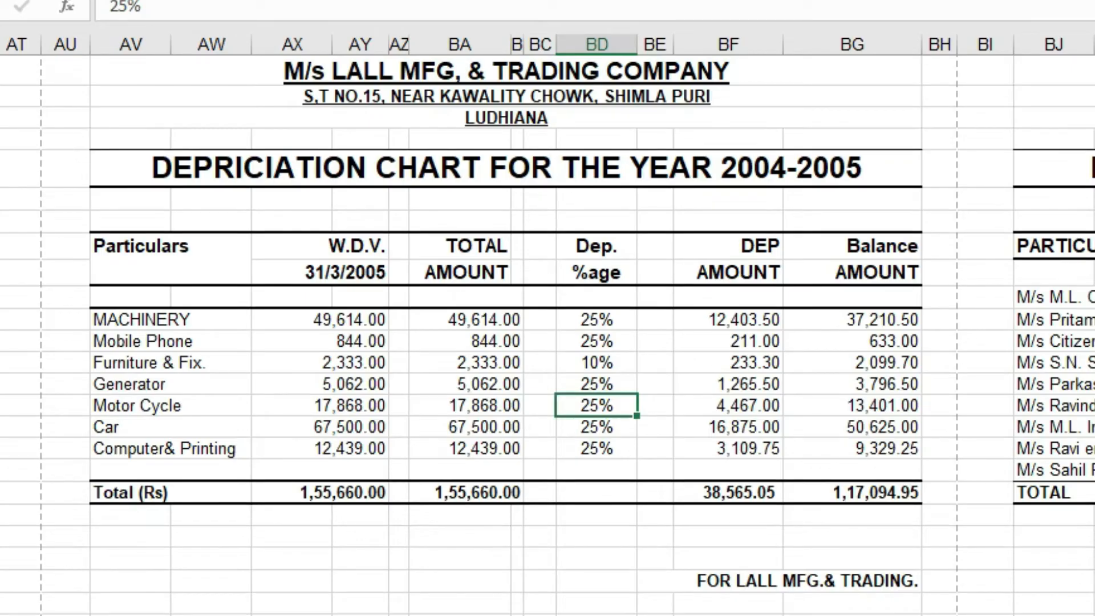
# Check the Balance AMOUNT formula =BA11-BF11 for MACHINERY and clear the Balance AMOUNT cells BG11:BG17
pyautogui.click(886, 320)
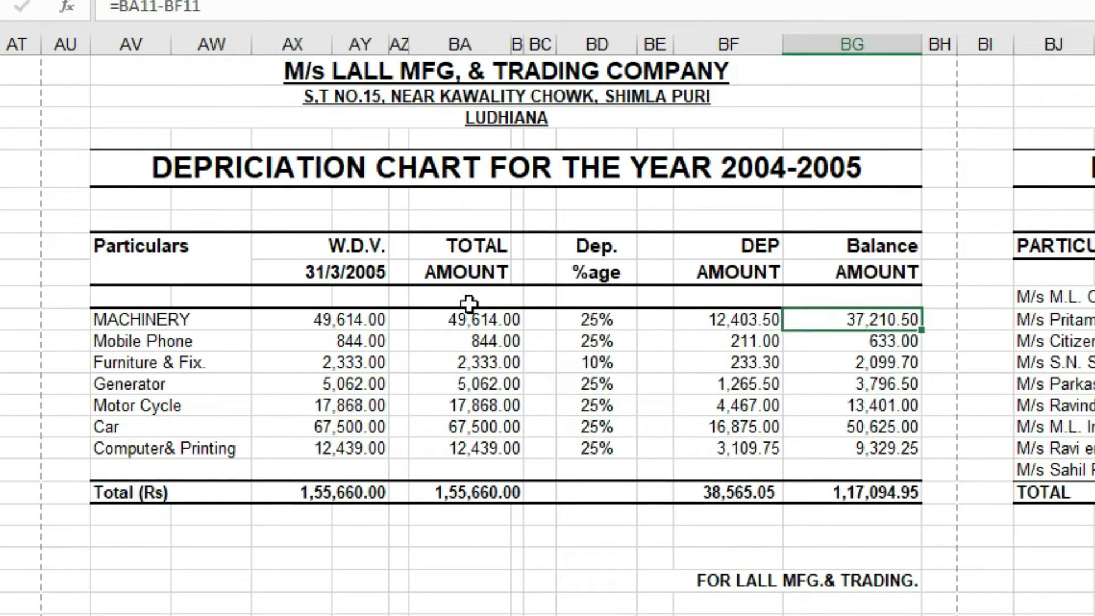
pyautogui.click(469, 321)
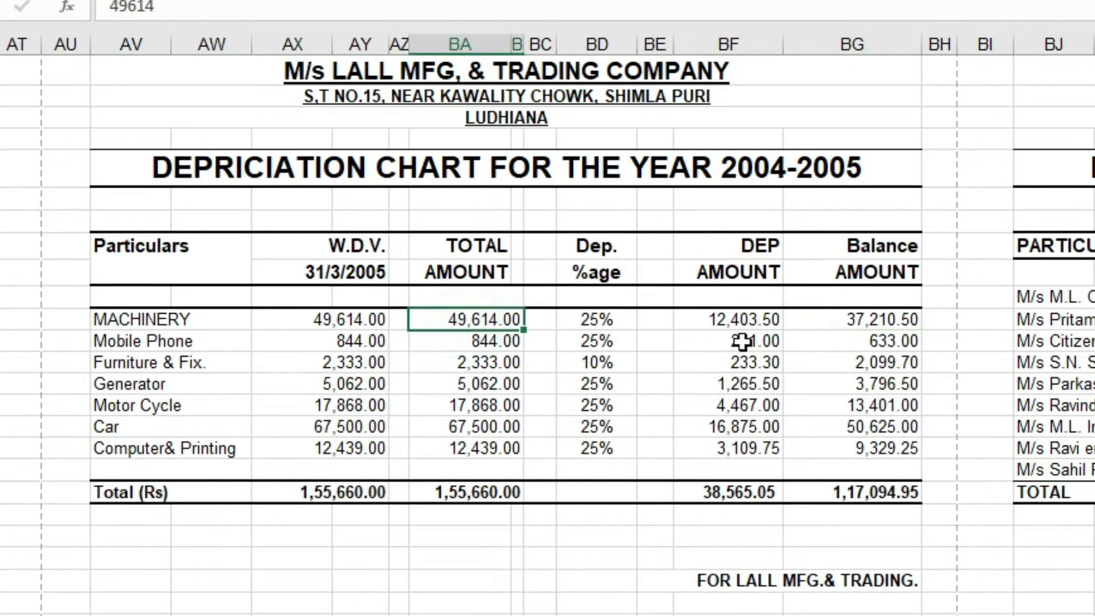
pyautogui.click(730, 317)
pyautogui.click(877, 319)
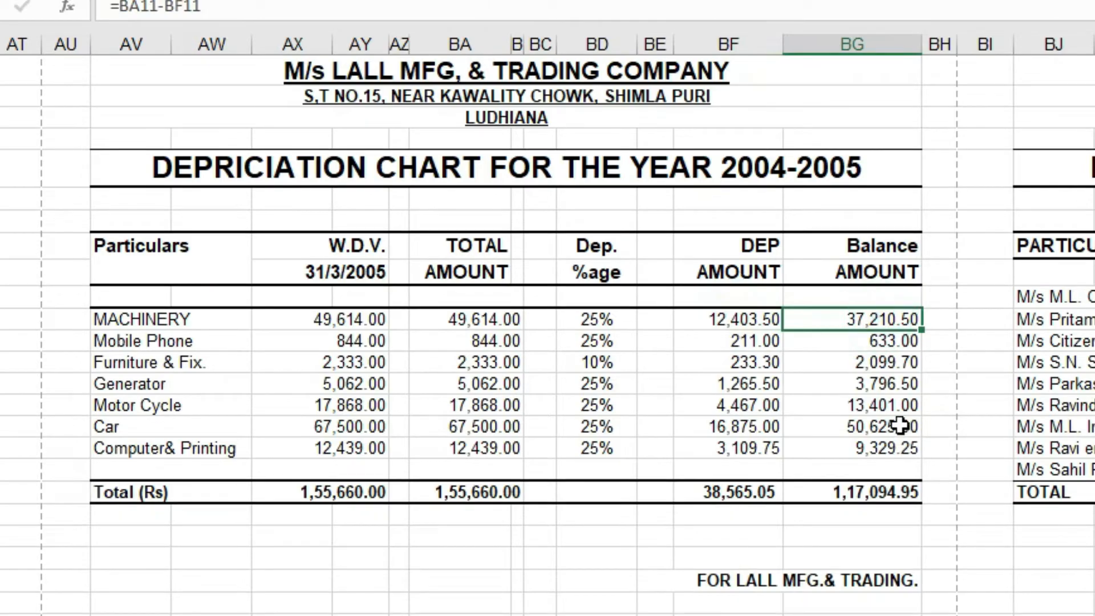
pyautogui.moveTo(892, 317); pyautogui.dragTo(894, 450)
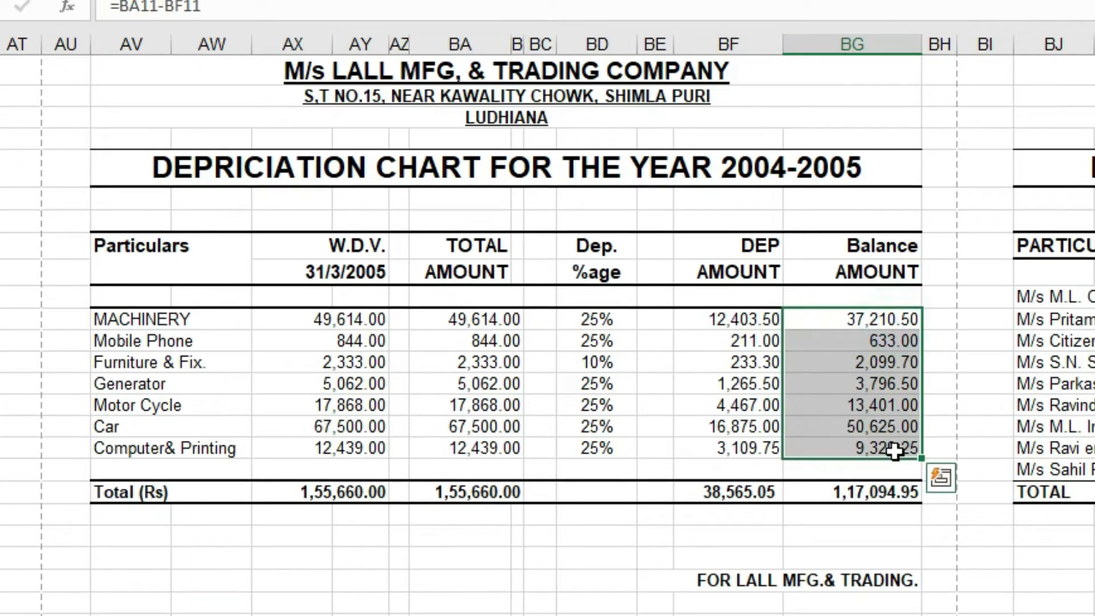
pyautogui.press('Delete')
pyautogui.click(869, 384)
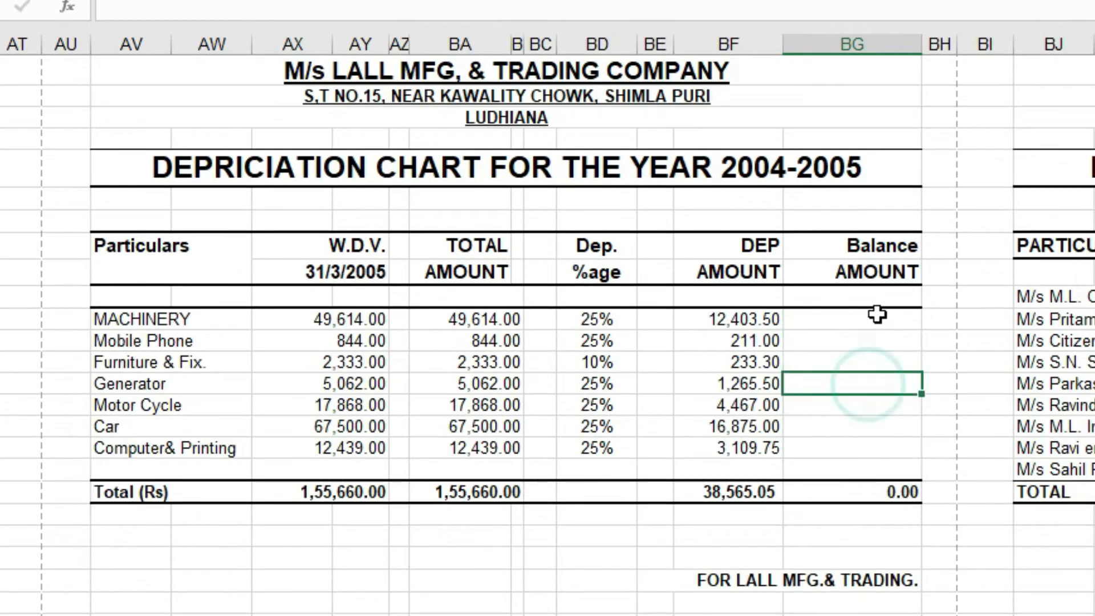
# Calculate MACHINERY's Balance AMOUNT in BG11 by subtracting its DEP AMOUNT from its total amount, =BA11-BF11
pyautogui.click(877, 316)
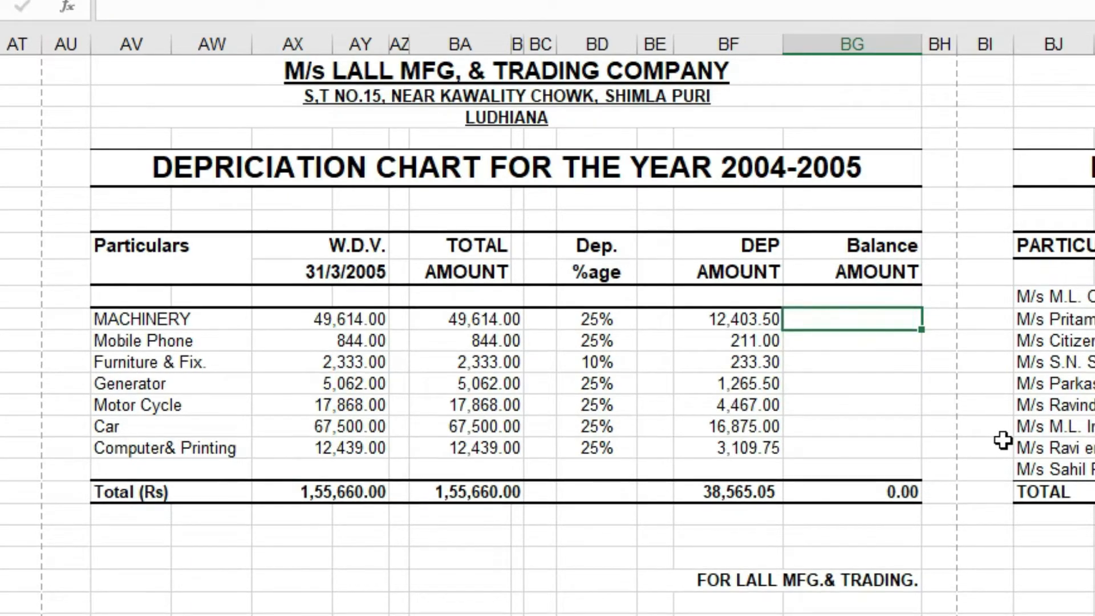
pyautogui.write('=')
pyautogui.click(479, 317)
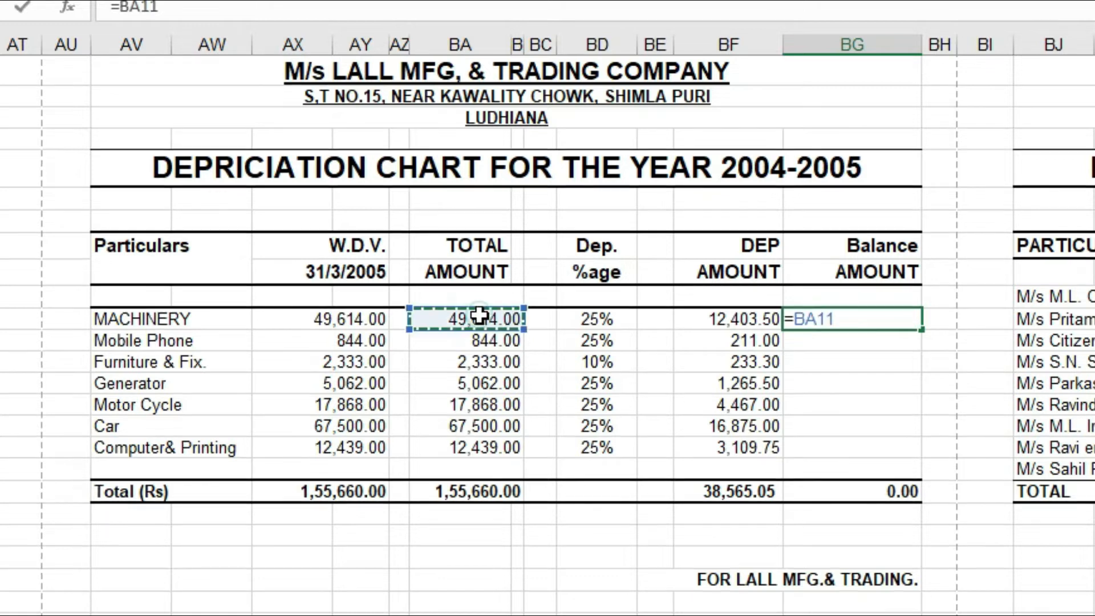
pyautogui.write('-')
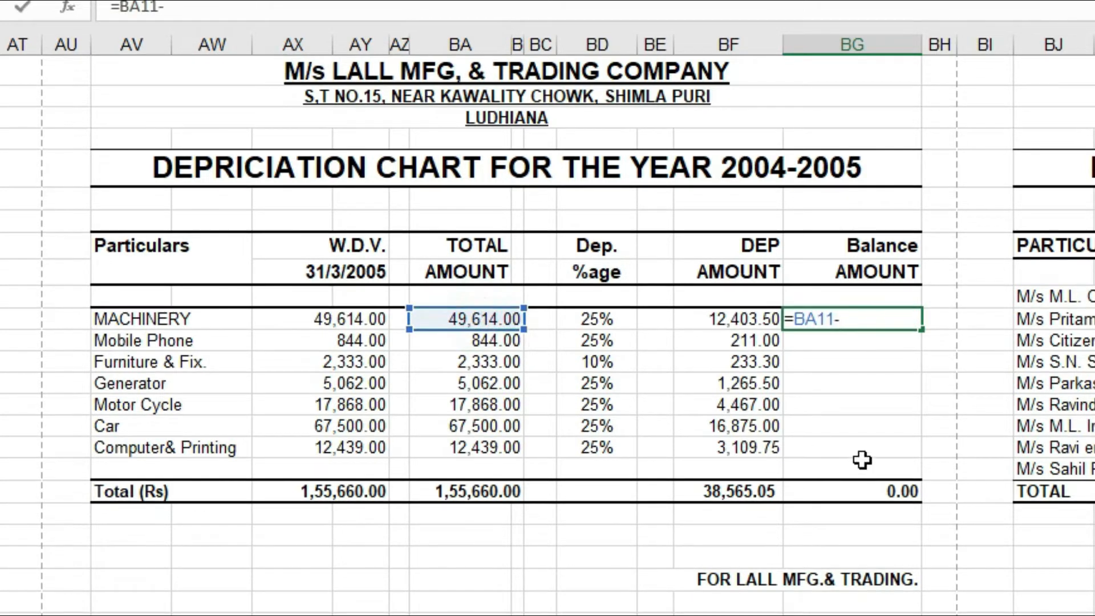
pyautogui.click(748, 324)
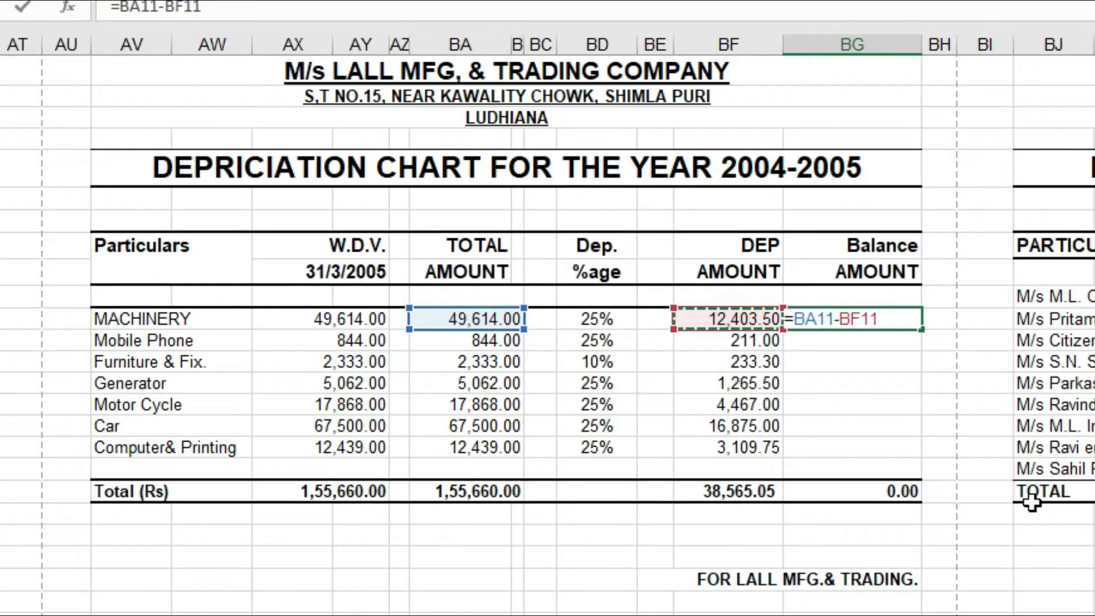
pyautogui.press('Return')
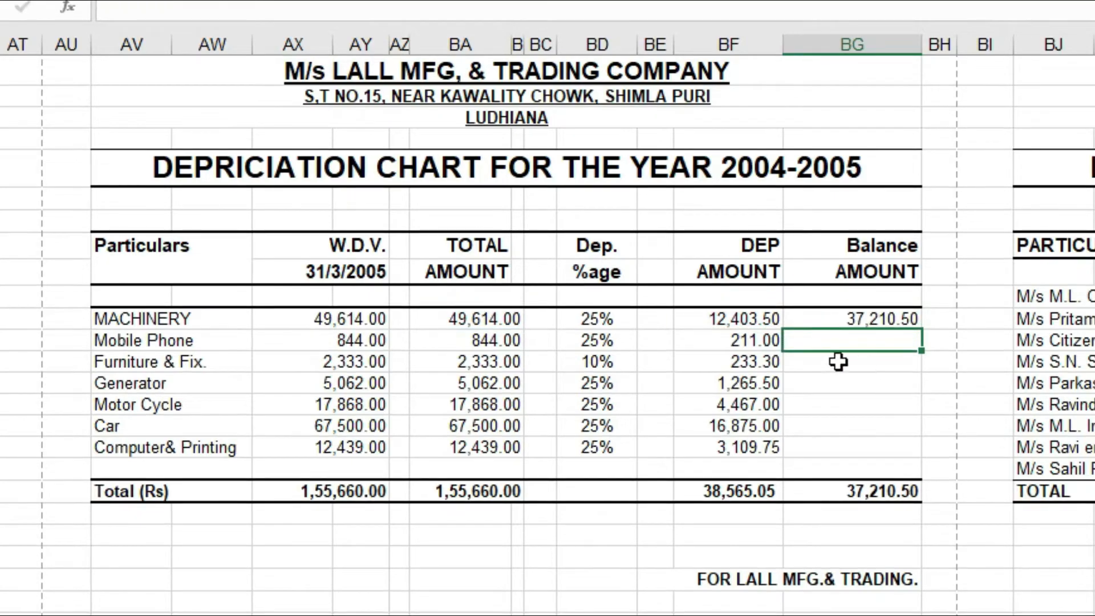
# Compare the total and depreciation amounts of the first rows, and fill the Balance AMOUNT formula from BG11 down to BG17
pyautogui.click(474, 317)
pyautogui.click(757, 321)
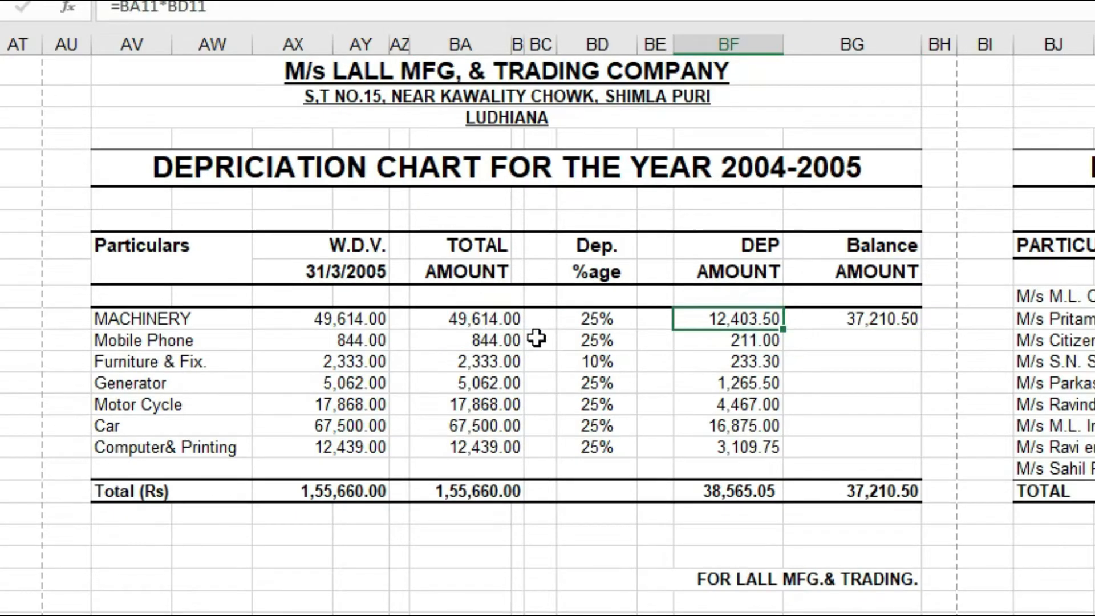
pyautogui.click(485, 340)
pyautogui.click(764, 342)
pyautogui.click(490, 363)
pyautogui.click(742, 365)
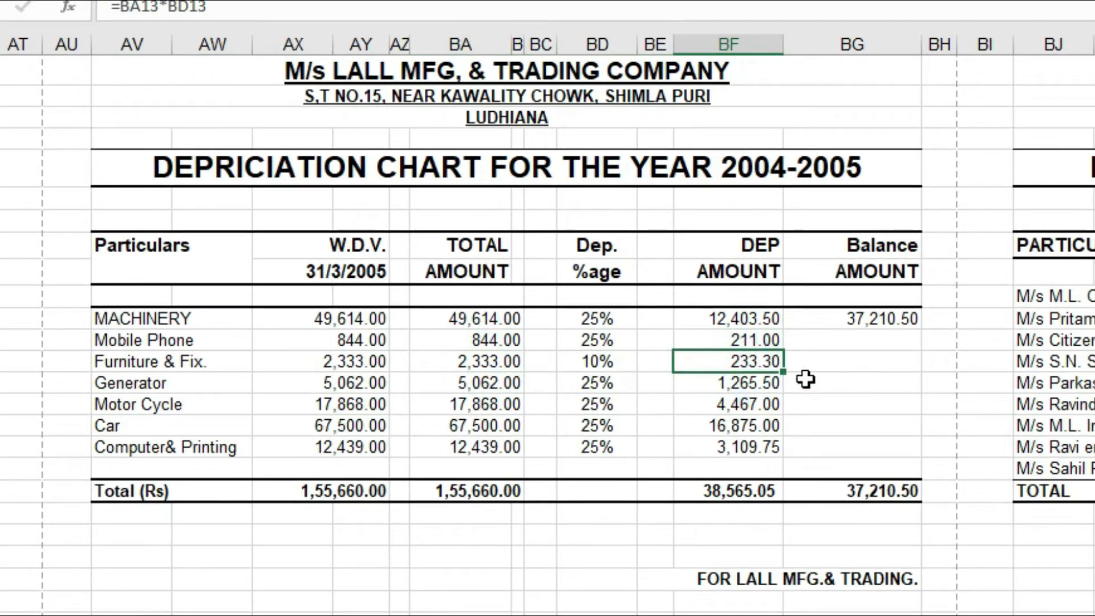
pyautogui.click(893, 317)
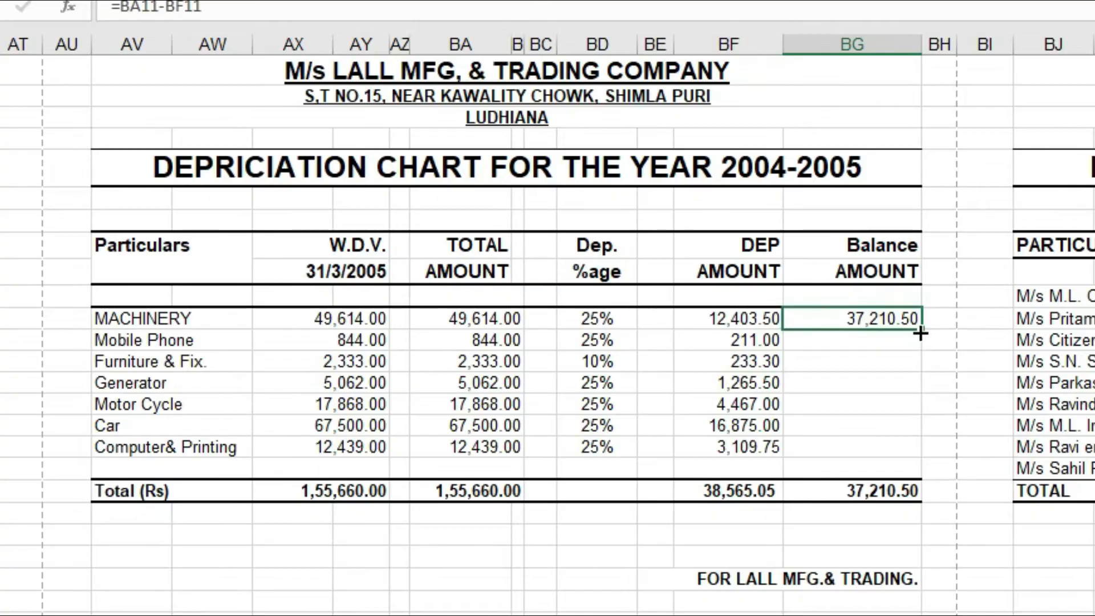
pyautogui.moveTo(920, 333); pyautogui.dragTo(921, 456)
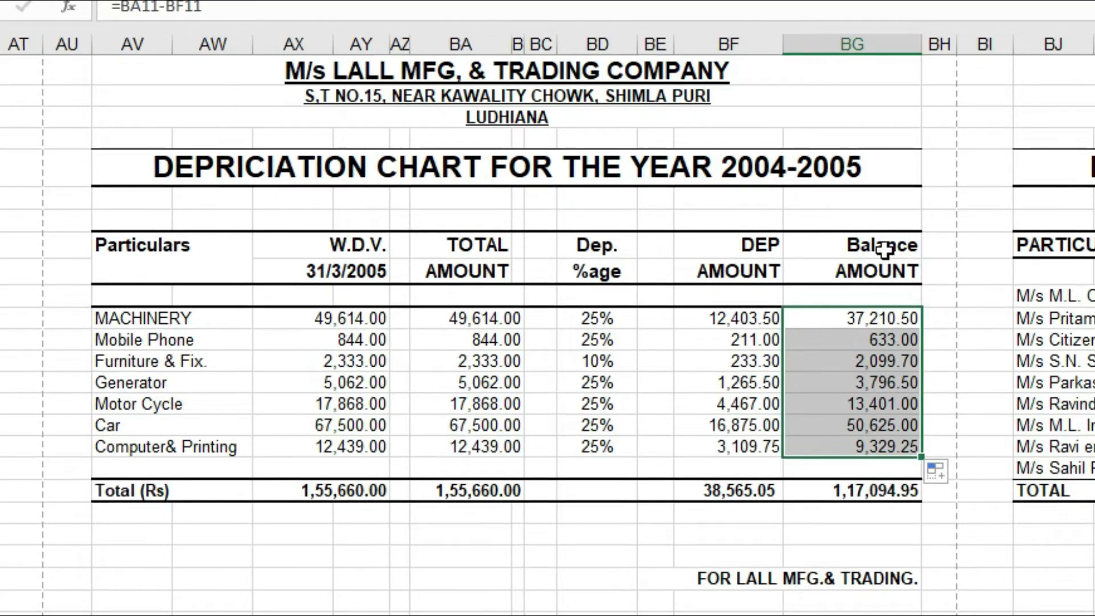
# Re-enter the W.D.V. and TOTAL AMOUNT column totals in row 19 with AutoSum, =SUM(AX11:AY18) and =SUM(BA11:BB18)
pyautogui.click(345, 490)
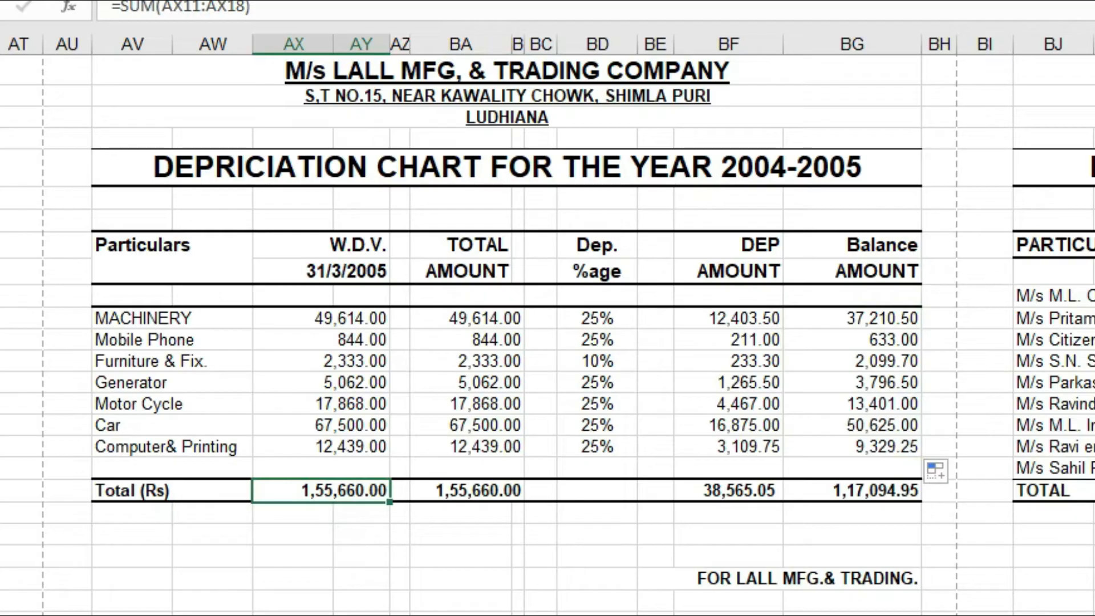
pyautogui.press('F2')
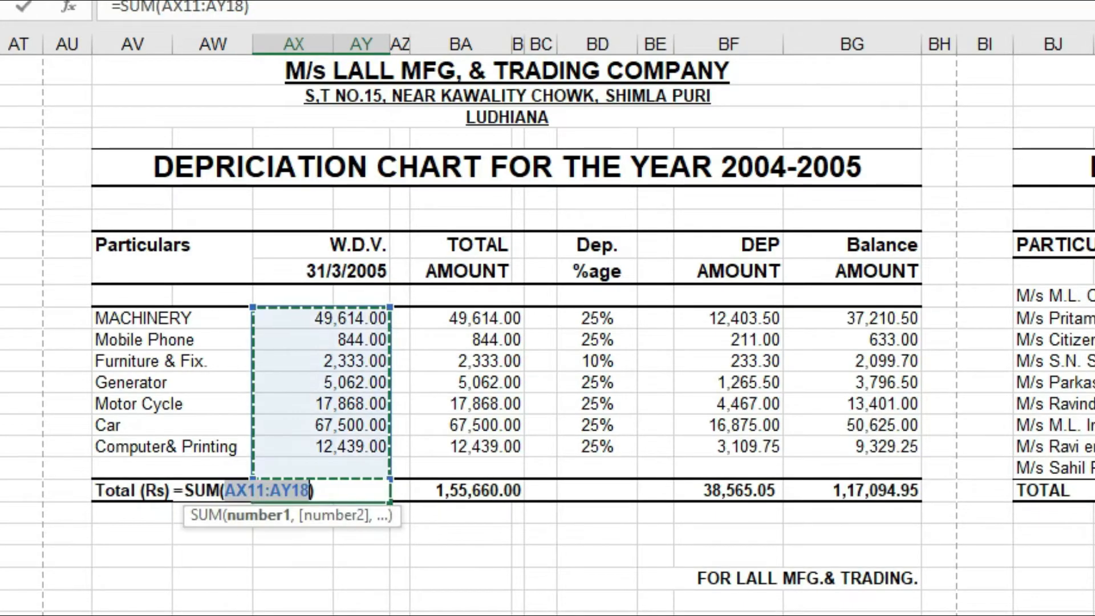
pyautogui.press('Return')
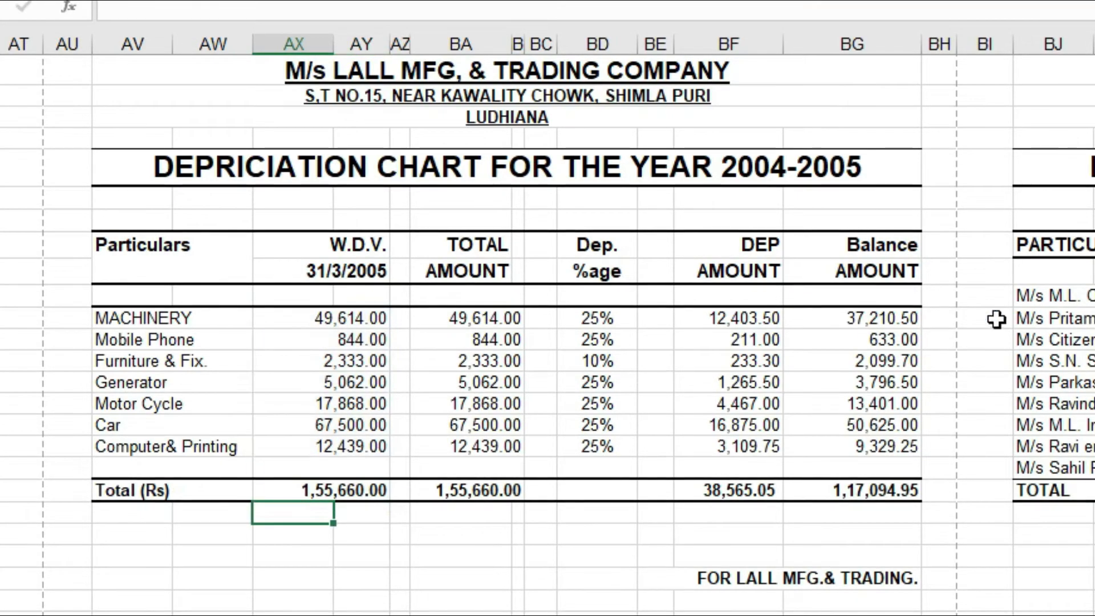
pyautogui.click(514, 488)
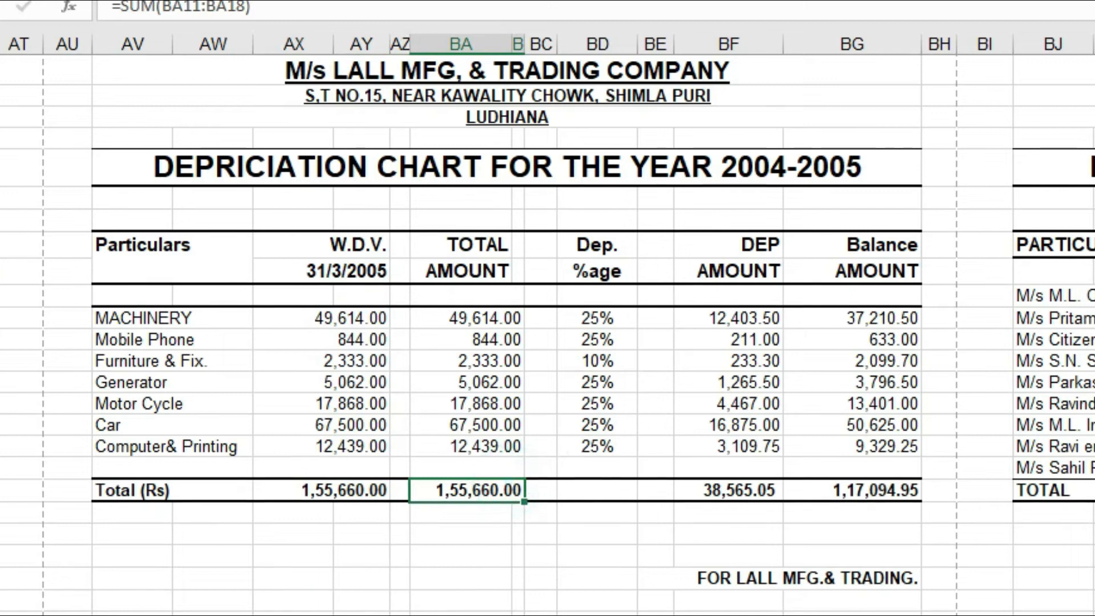
pyautogui.press('F2')
pyautogui.press('Return')
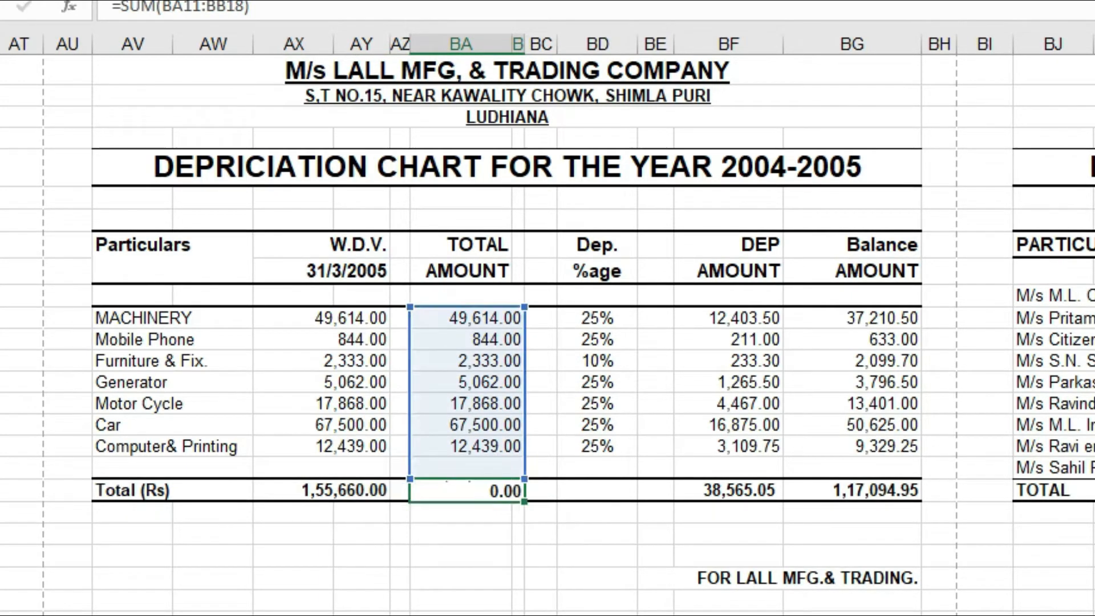
# Clear the DEP AMOUNT and Balance AMOUNT totals in BF19:BG19
pyautogui.moveTo(759, 488); pyautogui.dragTo(882, 478)
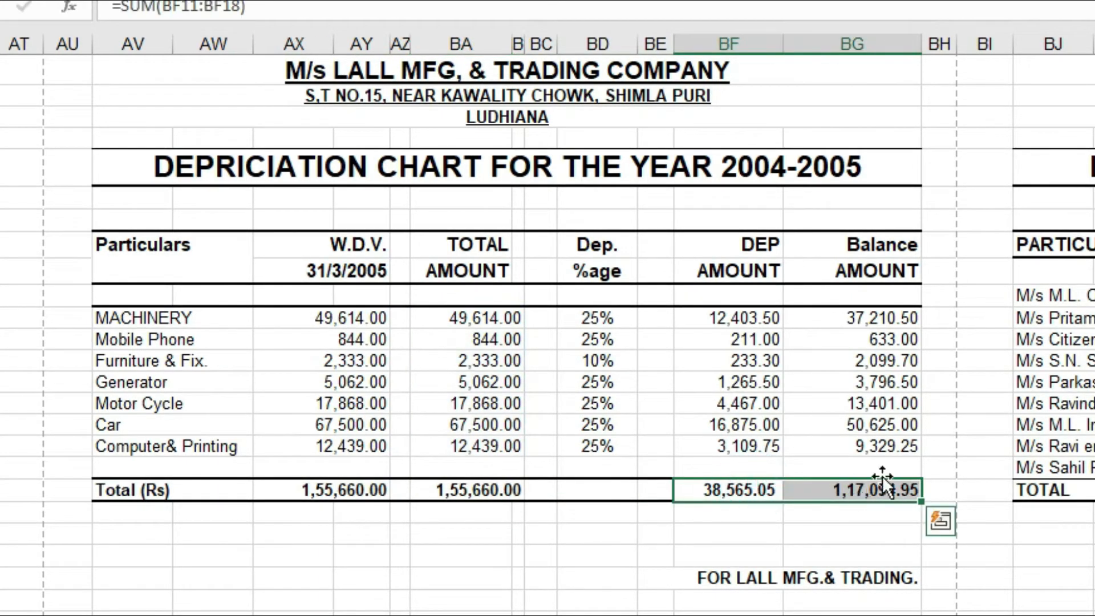
pyautogui.press('Delete')
pyautogui.click(630, 548)
# Total the DEP AMOUNT column in BF19 and the Balance AMOUNT column in BG19 with AutoSum
pyautogui.click(772, 491)
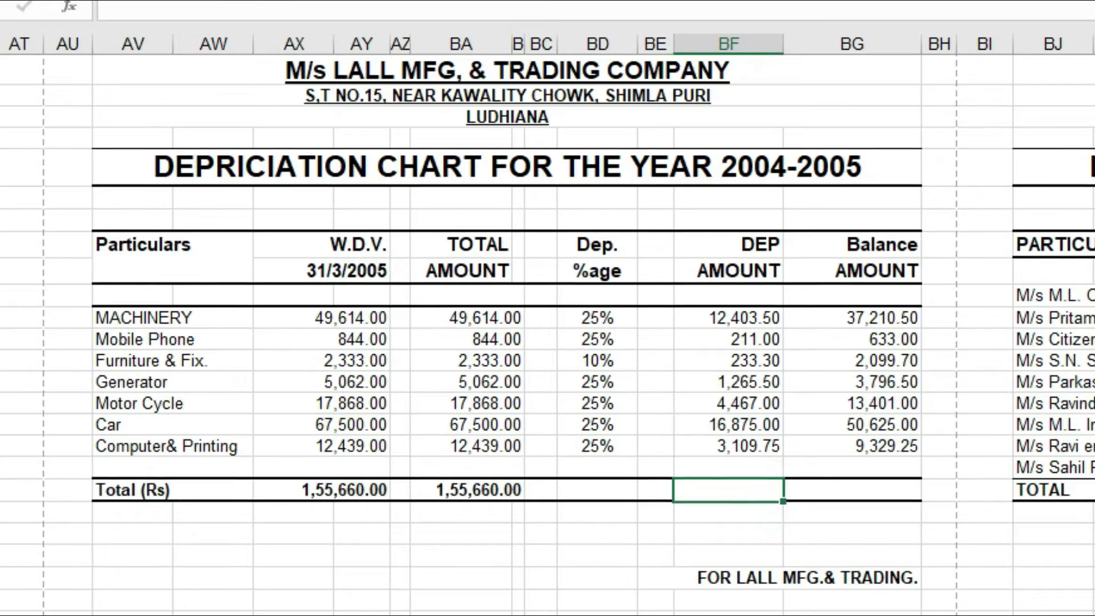
pyautogui.hotkey('alt', '=')
pyautogui.press('Return')
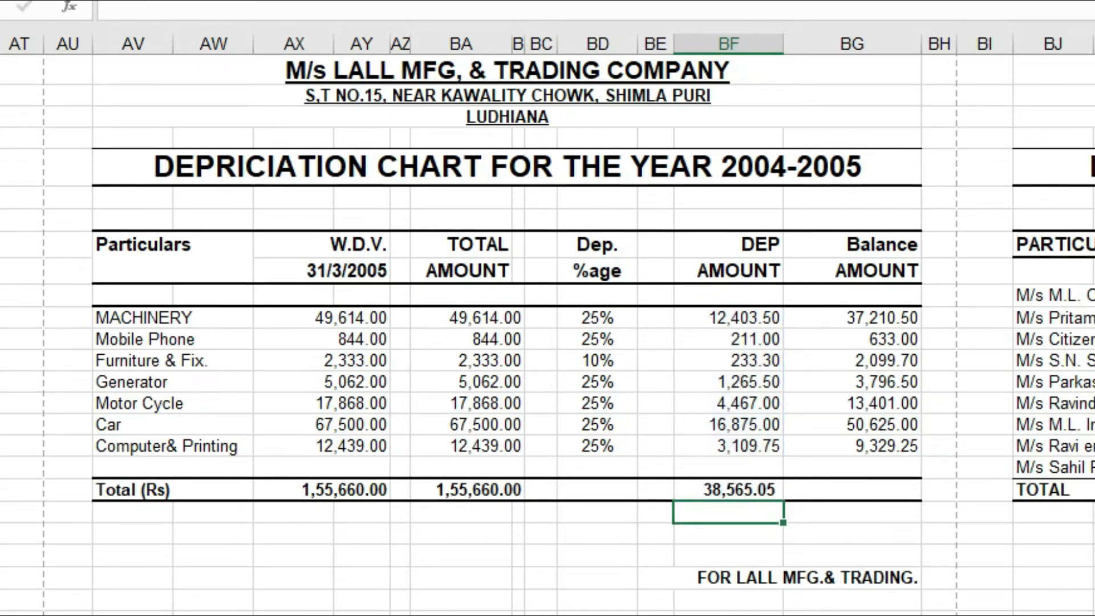
pyautogui.click(896, 484)
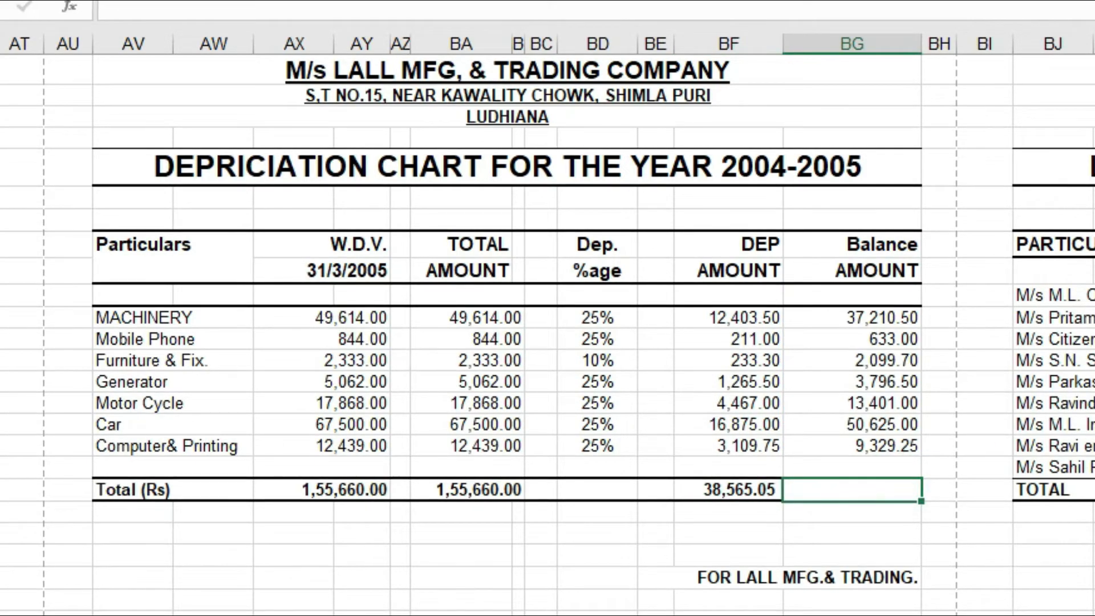
pyautogui.hotkey('alt', '=')
pyautogui.press('Return')
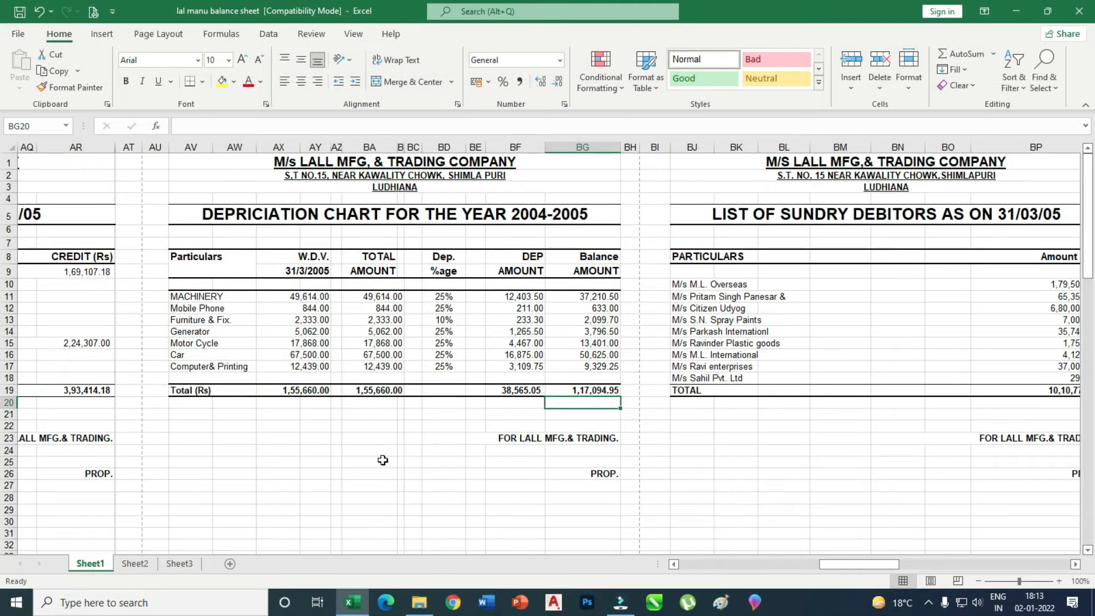
# Check the TOTAL AMOUNT total in BA19 against a temporary =BF19+BG19 formula in BA25, and clear that formula
pyautogui.click(374, 462)
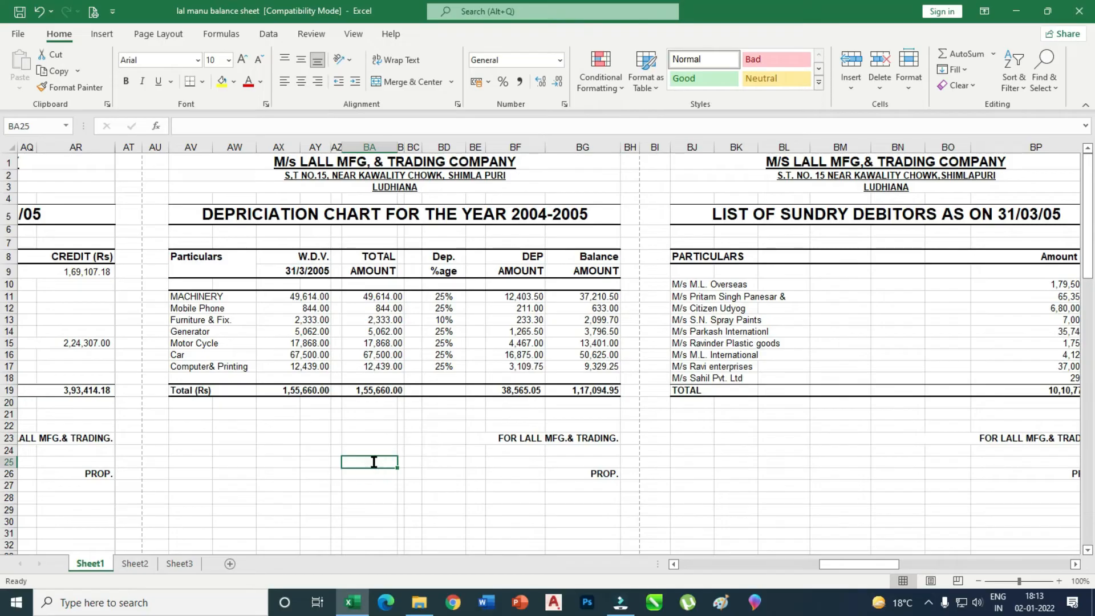
pyautogui.write('=')
pyautogui.click(519, 388)
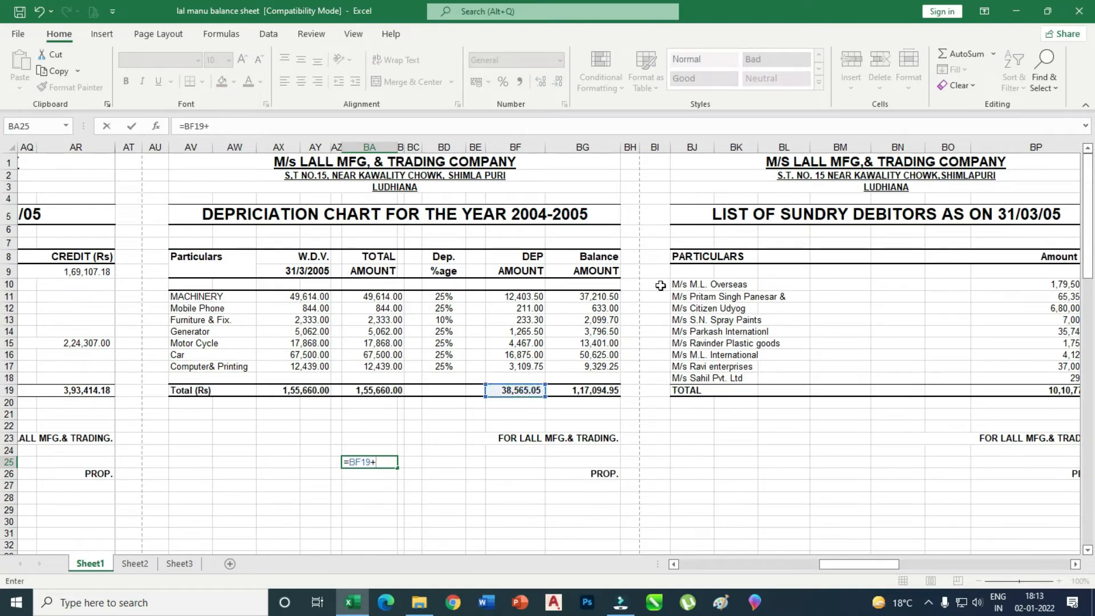
pyautogui.click(595, 389)
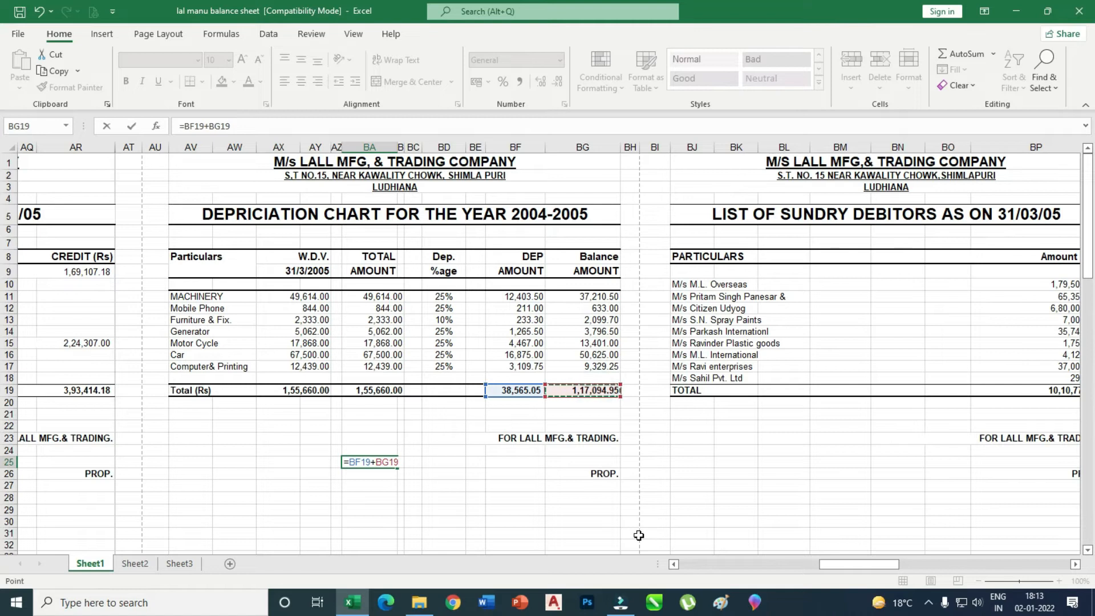
pyautogui.press('Return')
pyautogui.click(368, 463)
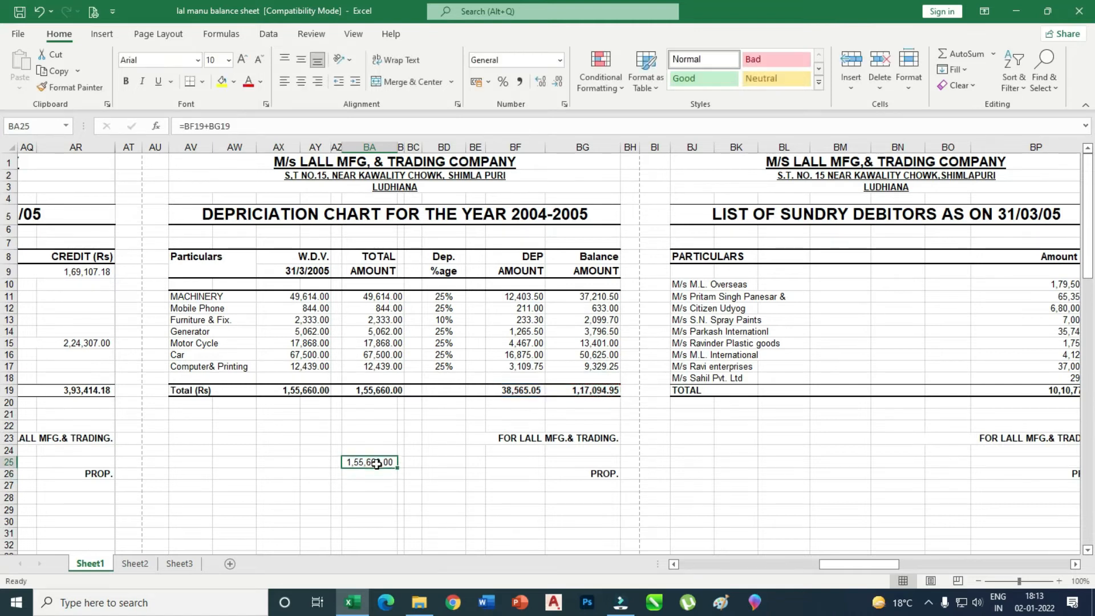
pyautogui.click(378, 391)
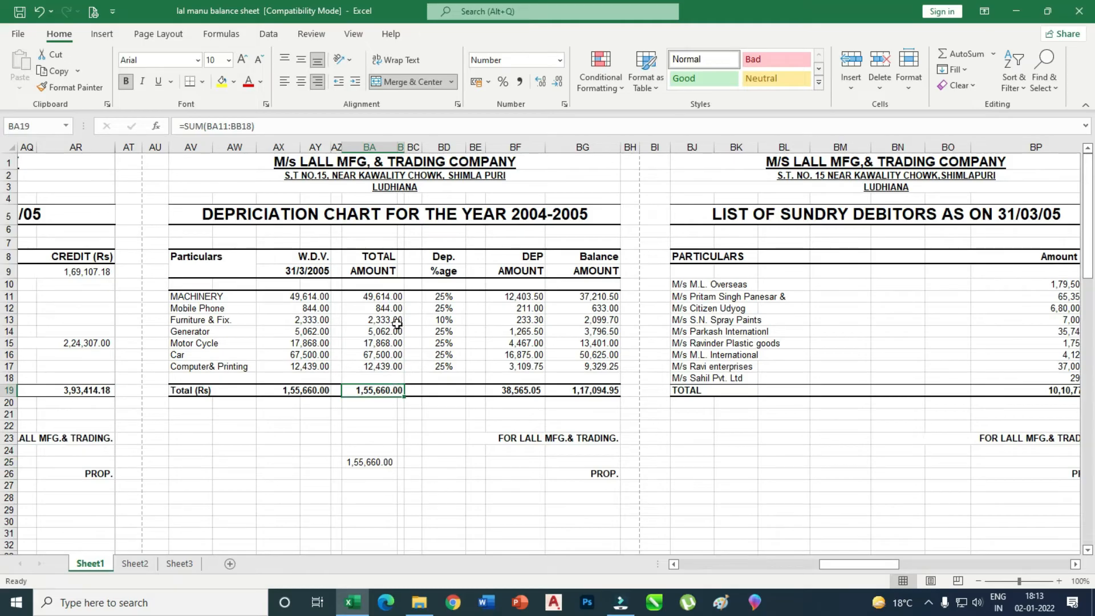
pyautogui.click(377, 463)
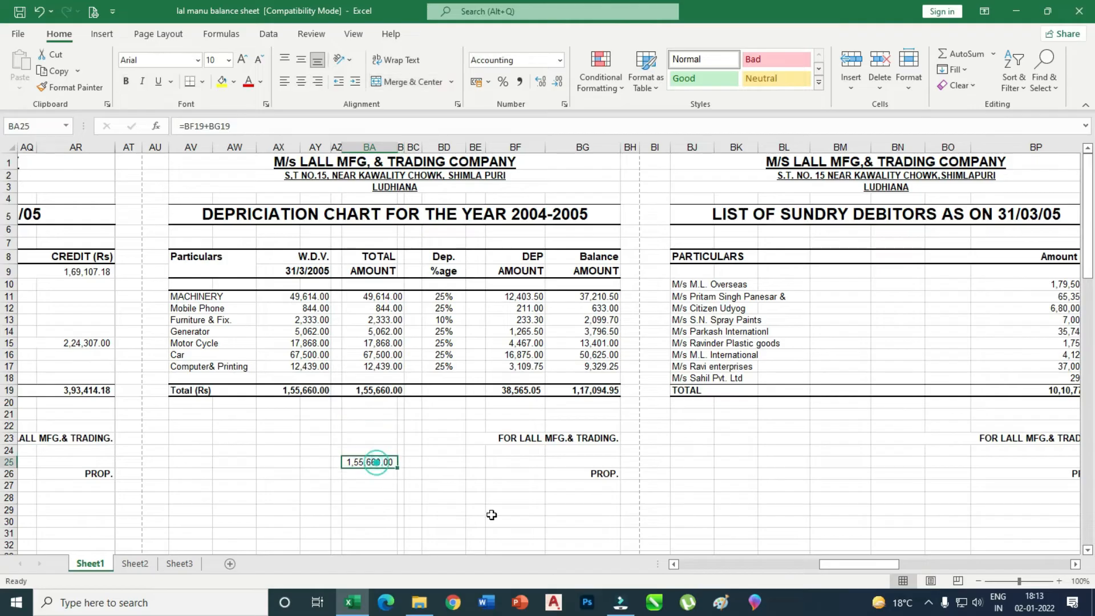
pyautogui.press('Delete')
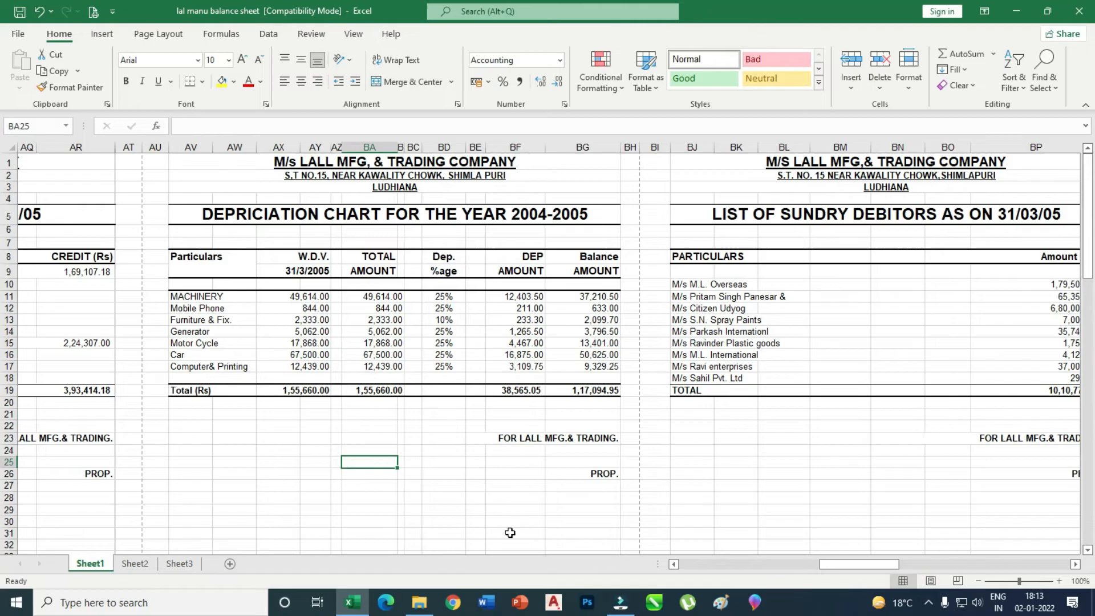
# Clear the sundry debtors total in BP19 and re-enter it with AutoSum as =SUM(BP10:BP18)
pyautogui.click(1075, 564)
pyautogui.moveTo(1075, 565); pyautogui.dragTo(1075, 565)
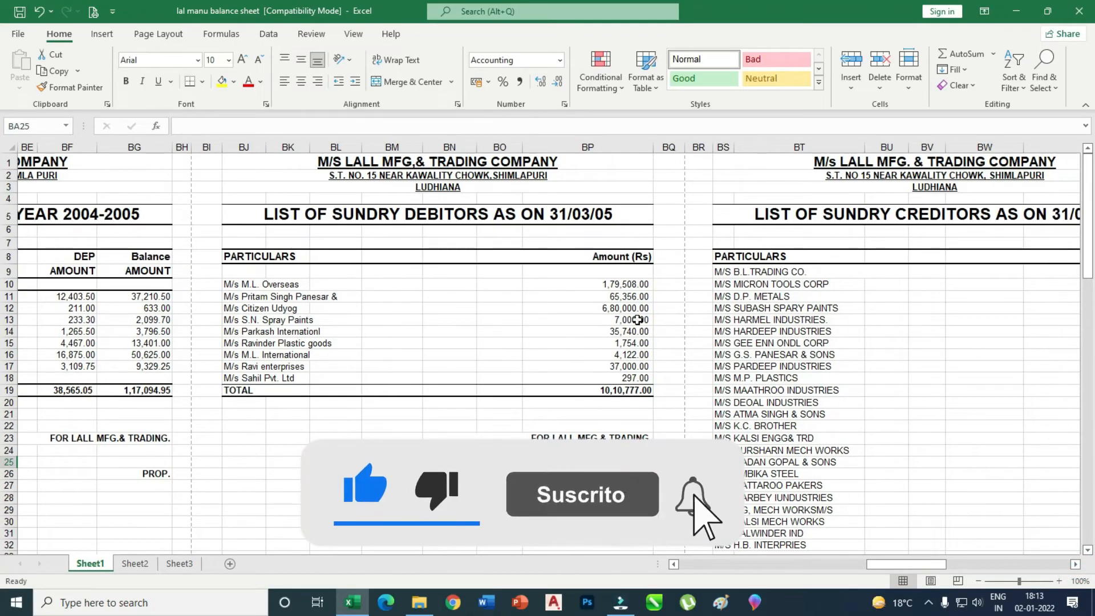
pyautogui.moveTo(651, 286); pyautogui.dragTo(633, 378)
pyautogui.click(630, 393)
pyautogui.press('Delete')
pyautogui.click(993, 55)
pyautogui.click(980, 71)
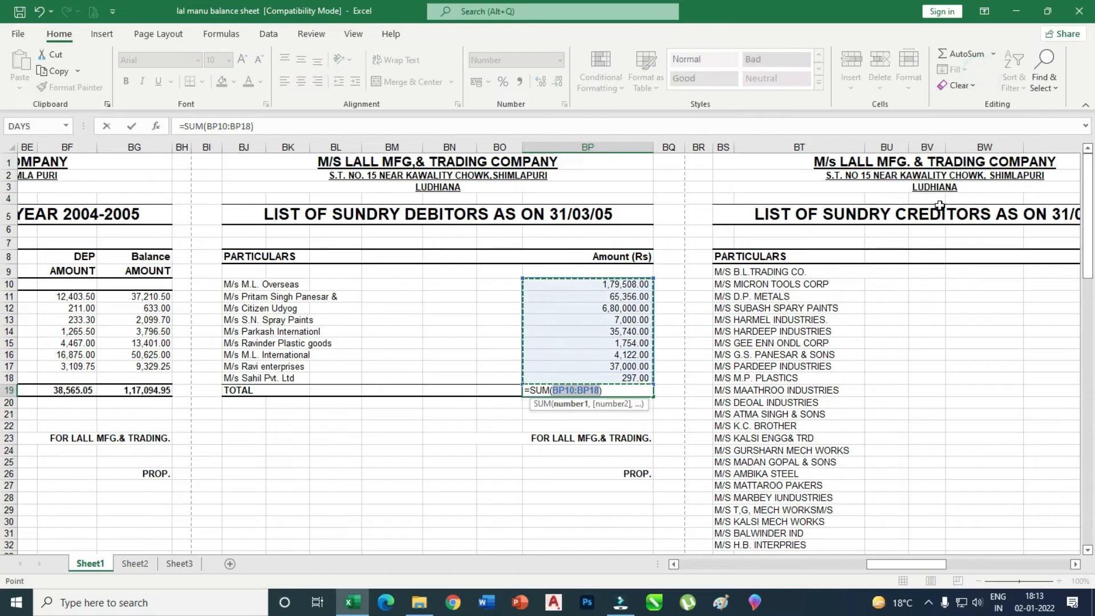
pyautogui.press('Return')
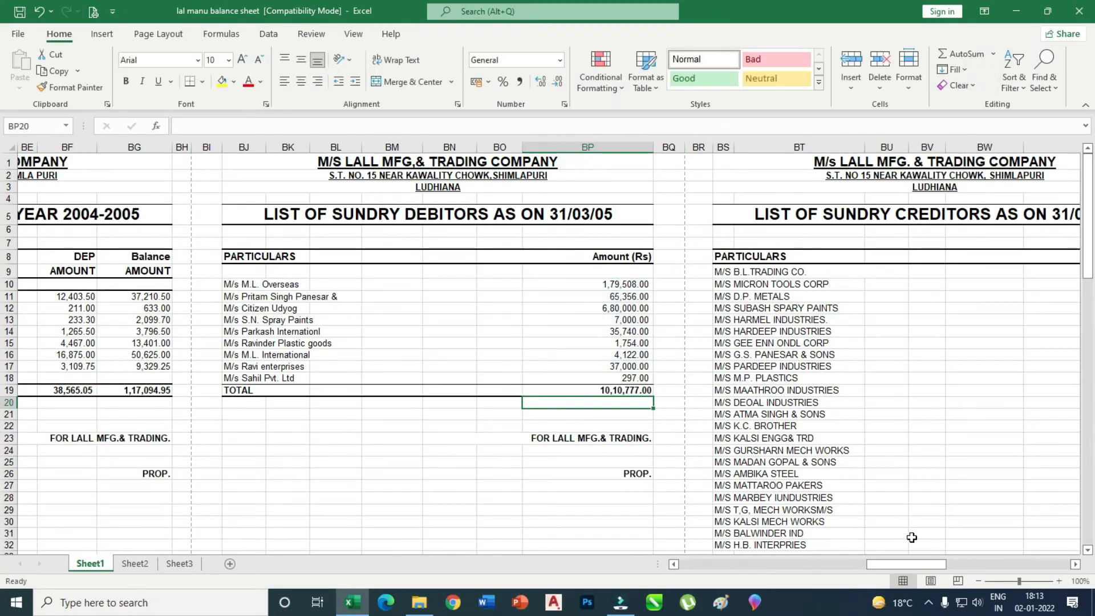
# Re-enter the TOTAL of the first sundry creditors list in BX34 with AutoSum, =SUM(BX9:BX33)
pyautogui.moveTo(912, 562); pyautogui.dragTo(945, 564)
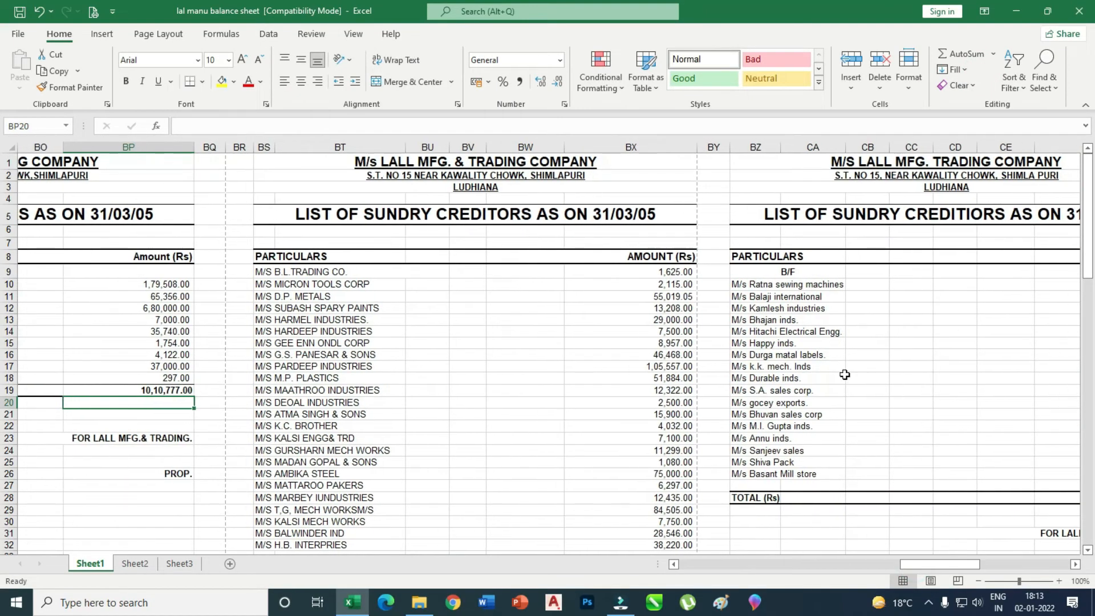
pyautogui.scroll(-2, 687, 266)
pyautogui.scroll(-1, 686, 267)
pyautogui.scroll(3, 690, 208)
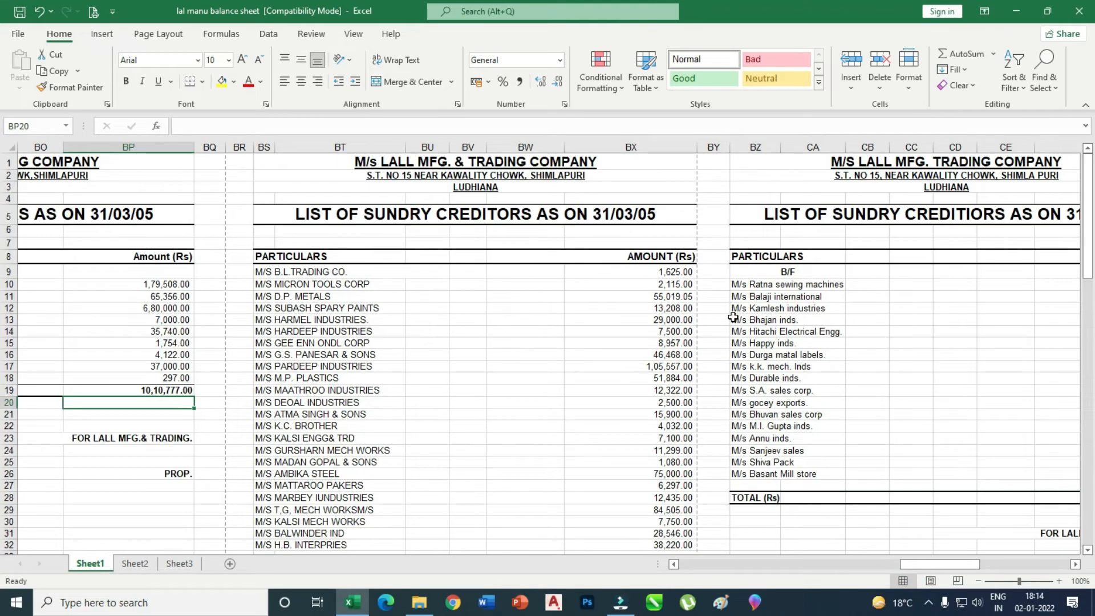
pyautogui.scroll(-2, 733, 317)
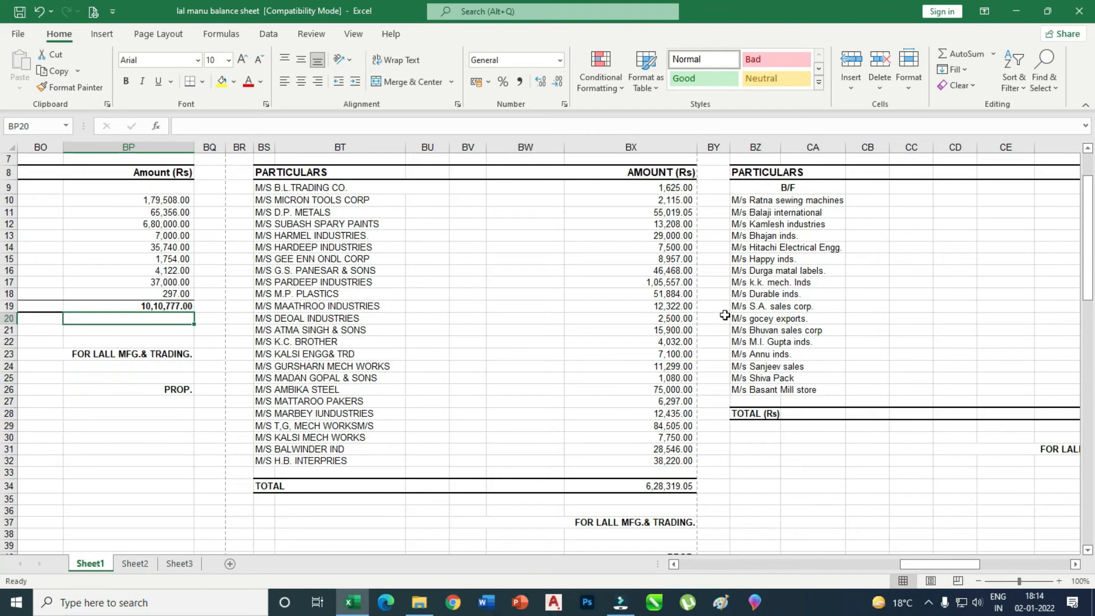
pyautogui.click(657, 484)
pyautogui.click(993, 54)
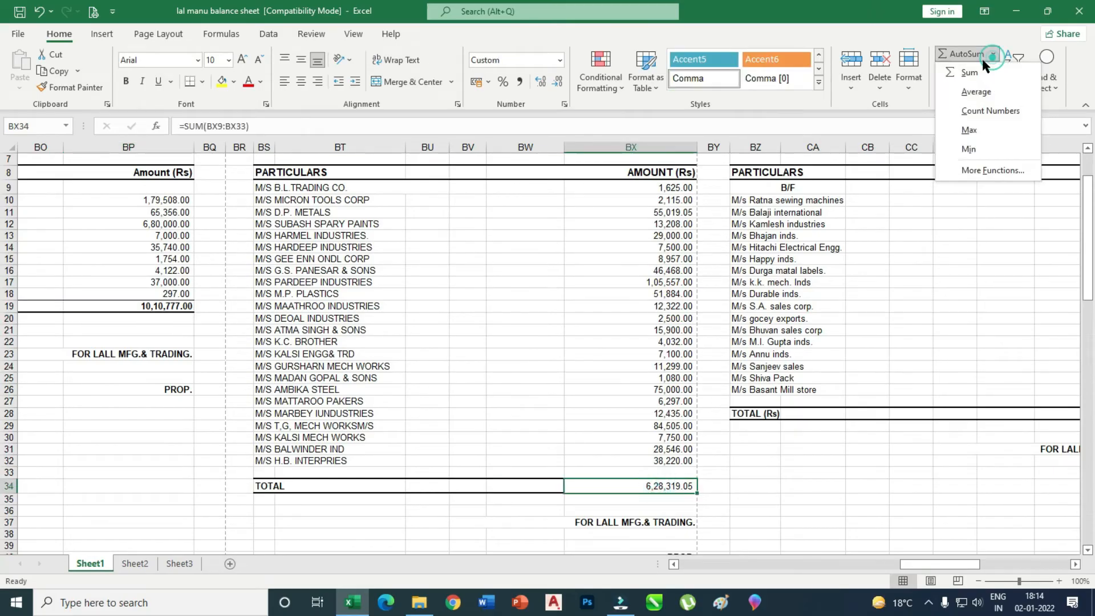
pyautogui.click(968, 85)
pyautogui.press('Escape')
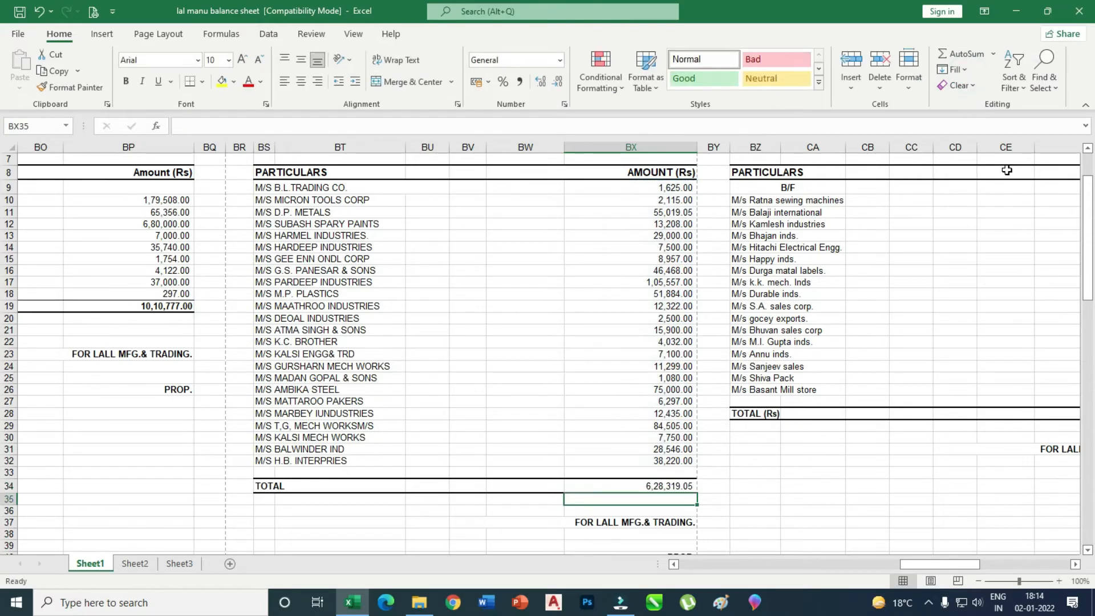
# Carry the first creditors list total into the B/F amount of the second list by entering =BX34 in CF9
pyautogui.hscroll(3, 668, 526)
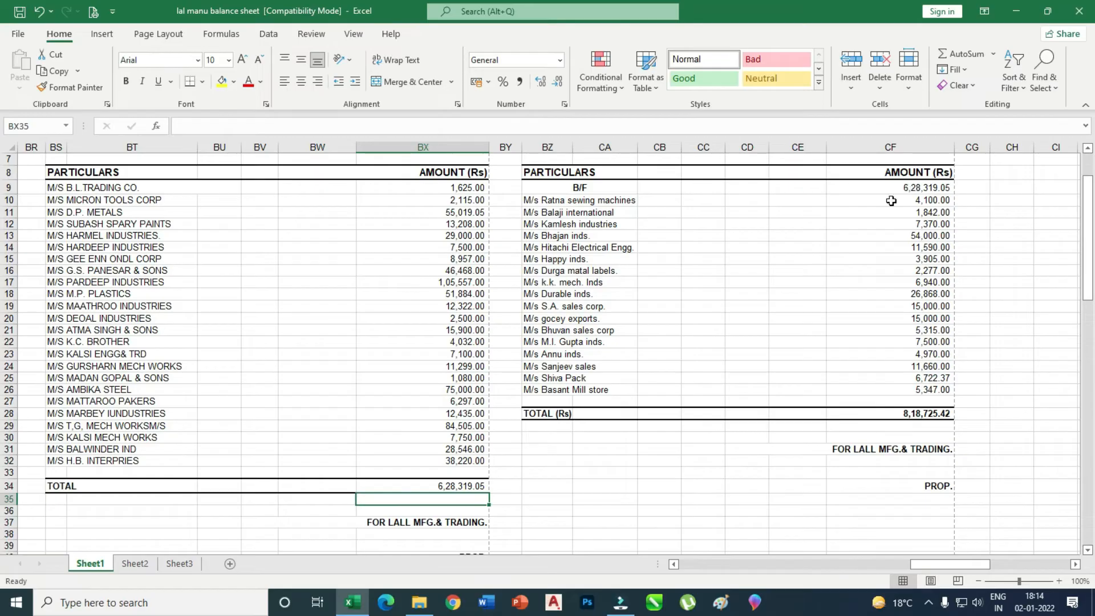
pyautogui.click(460, 487)
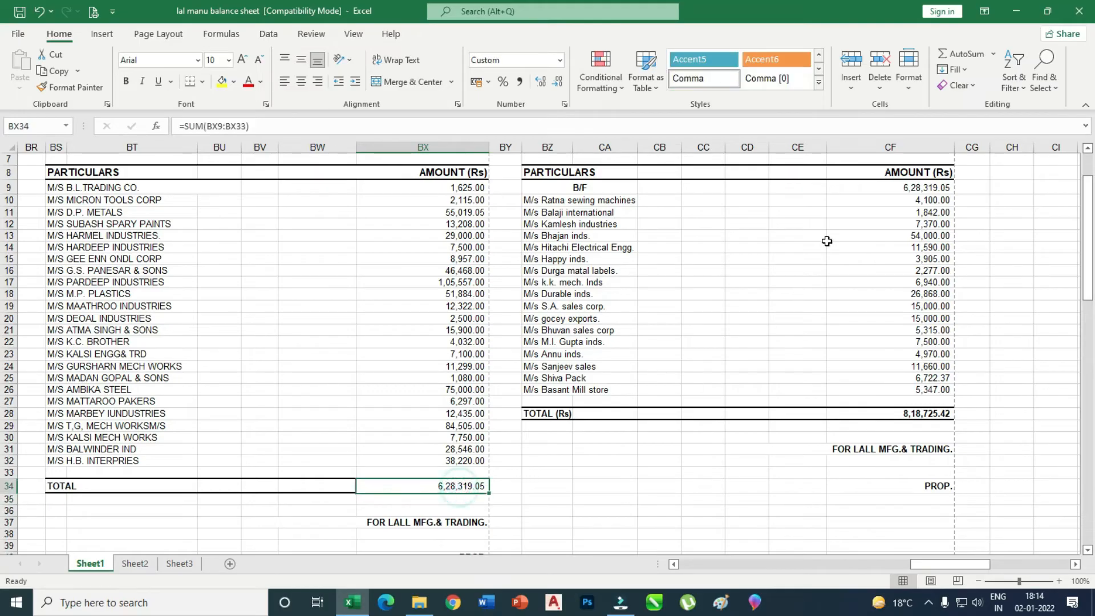
pyautogui.click(911, 189)
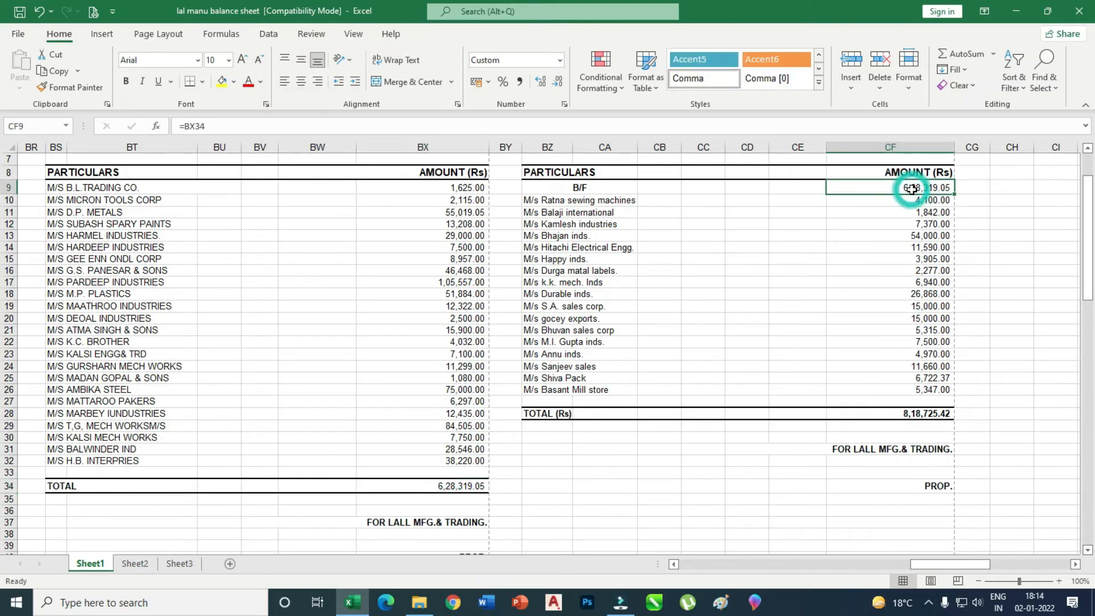
pyautogui.write('=')
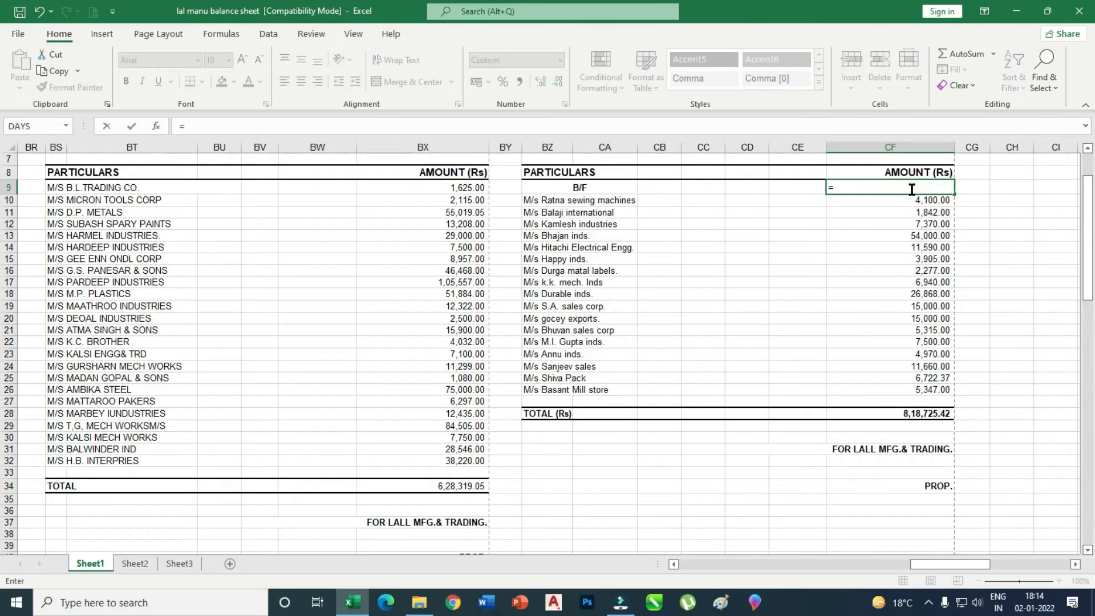
pyautogui.click(473, 485)
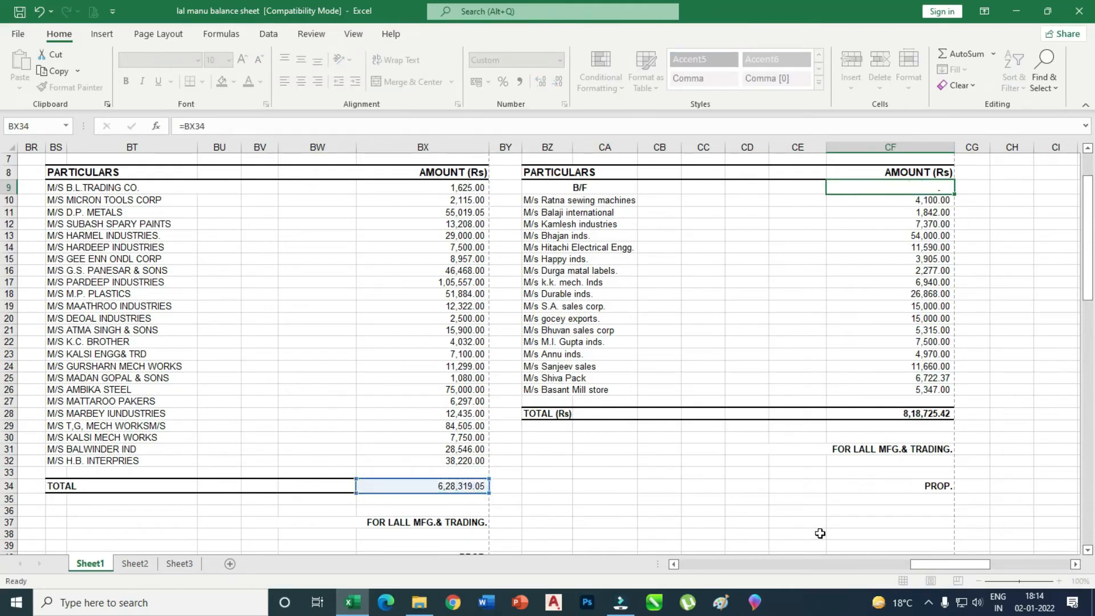
pyautogui.press('Return')
# Clear the second creditors list total in CF28 and re-enter it with AutoSum as =SUM(CF9:CF27)
pyautogui.click(924, 415)
pyautogui.press('Delete')
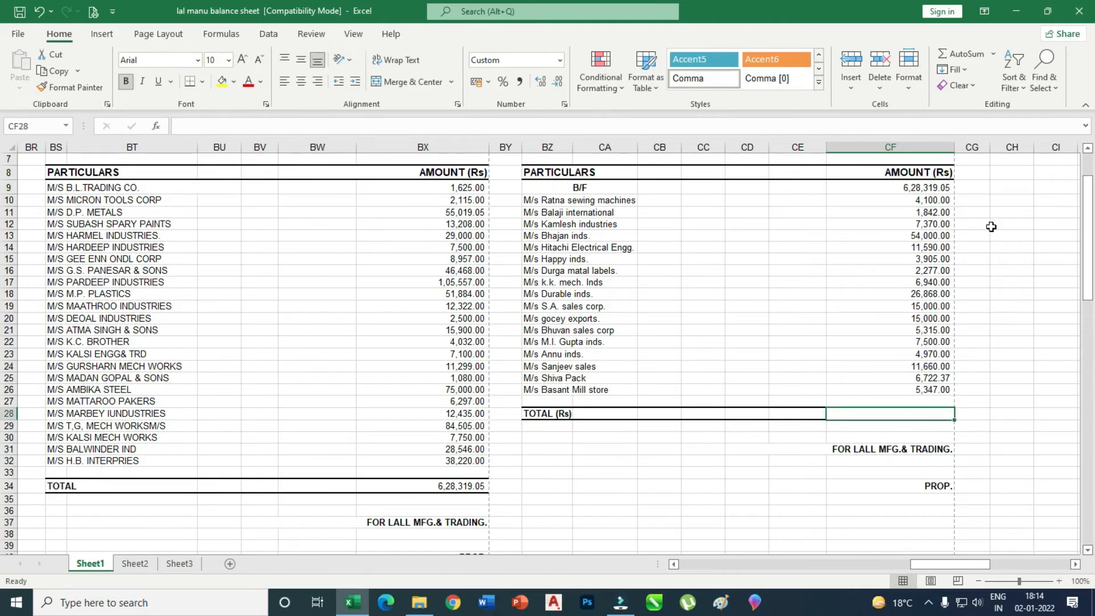
pyautogui.click(993, 57)
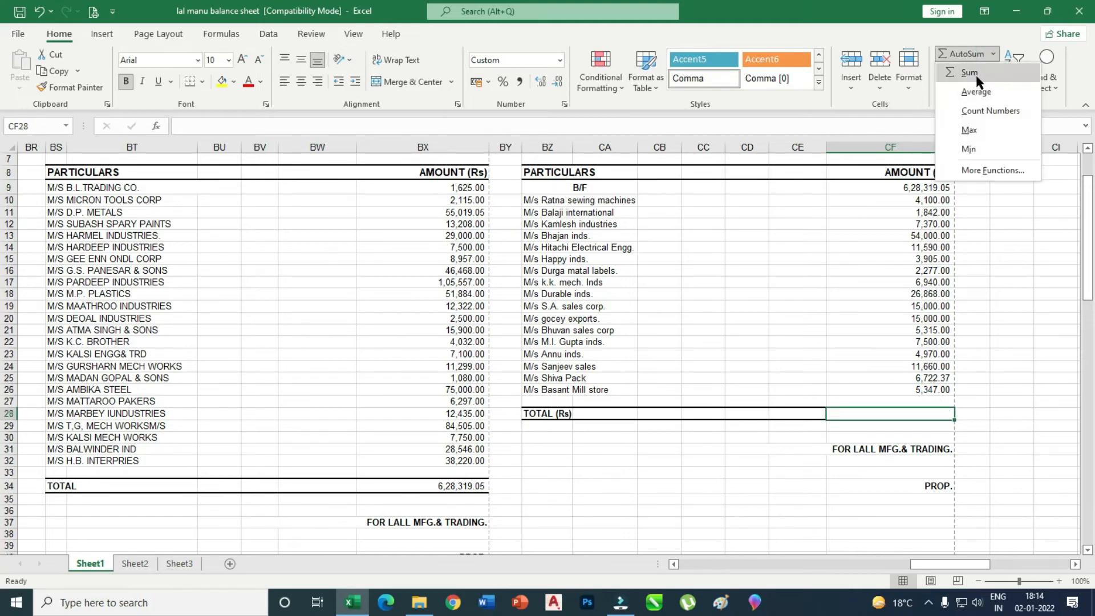
pyautogui.click(976, 74)
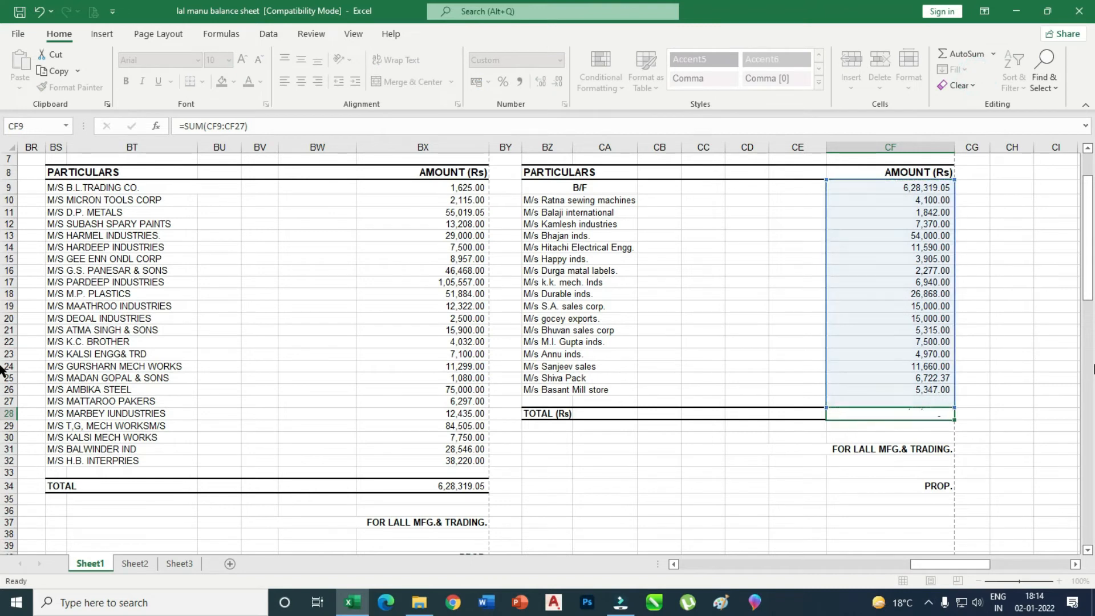
pyautogui.press('Return')
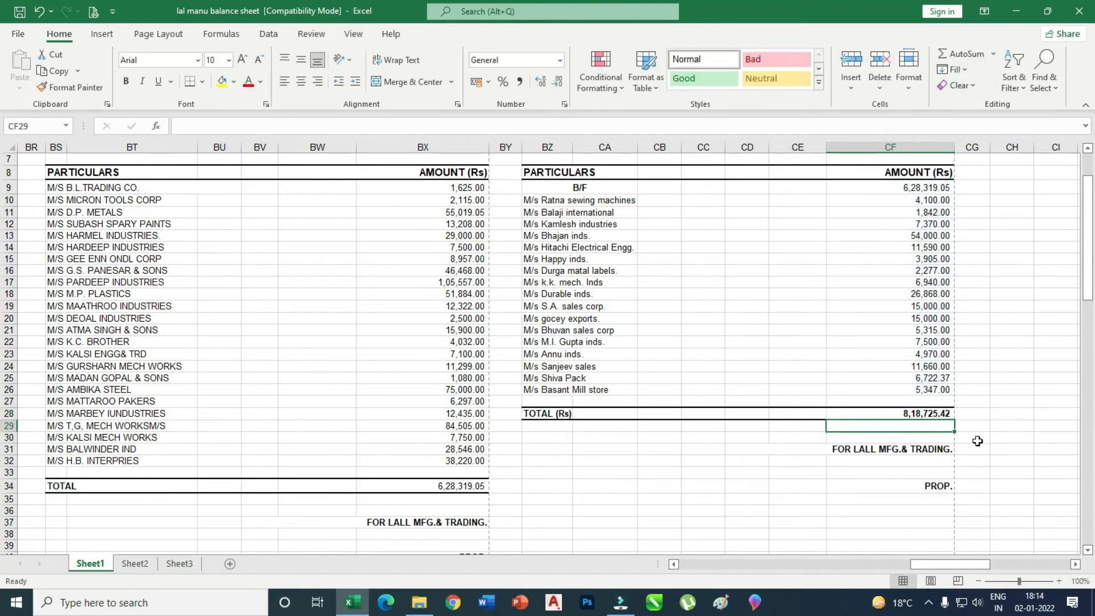
# Link the balance sheet's CAPITAL ACCOUNT amount in E10 to the capital account's closing balance with =AN17
pyautogui.moveTo(981, 561); pyautogui.dragTo(688, 567)
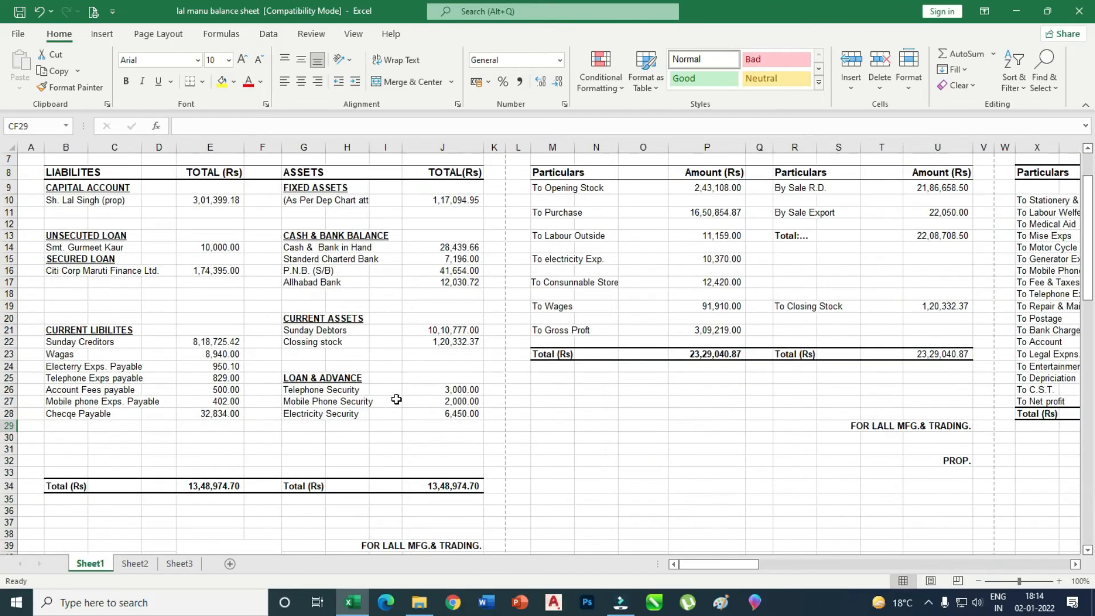
pyautogui.scroll(2, 382, 345)
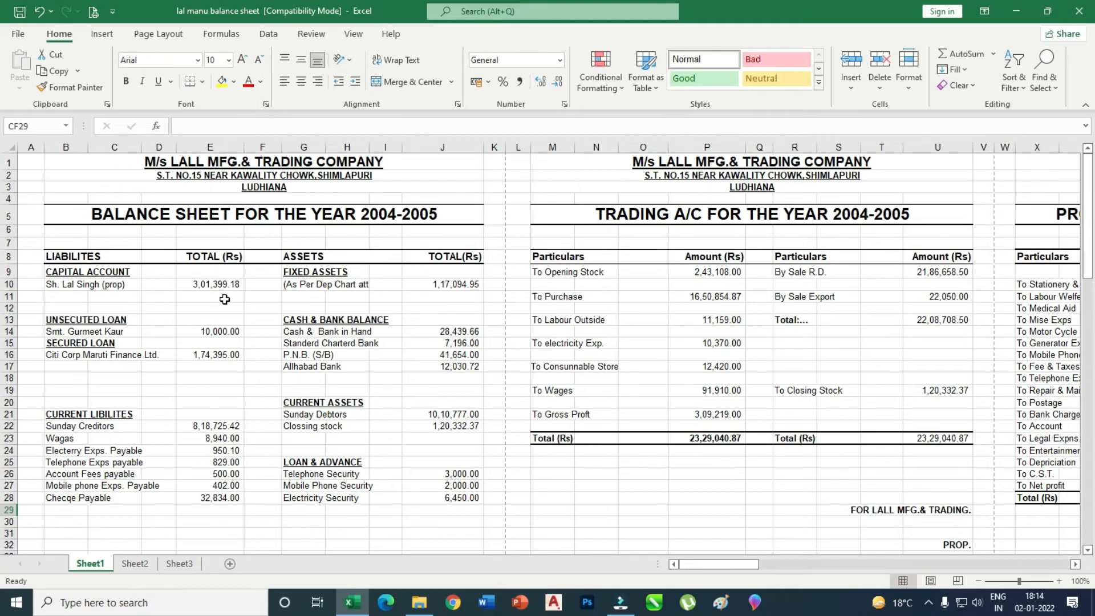
pyautogui.click(215, 282)
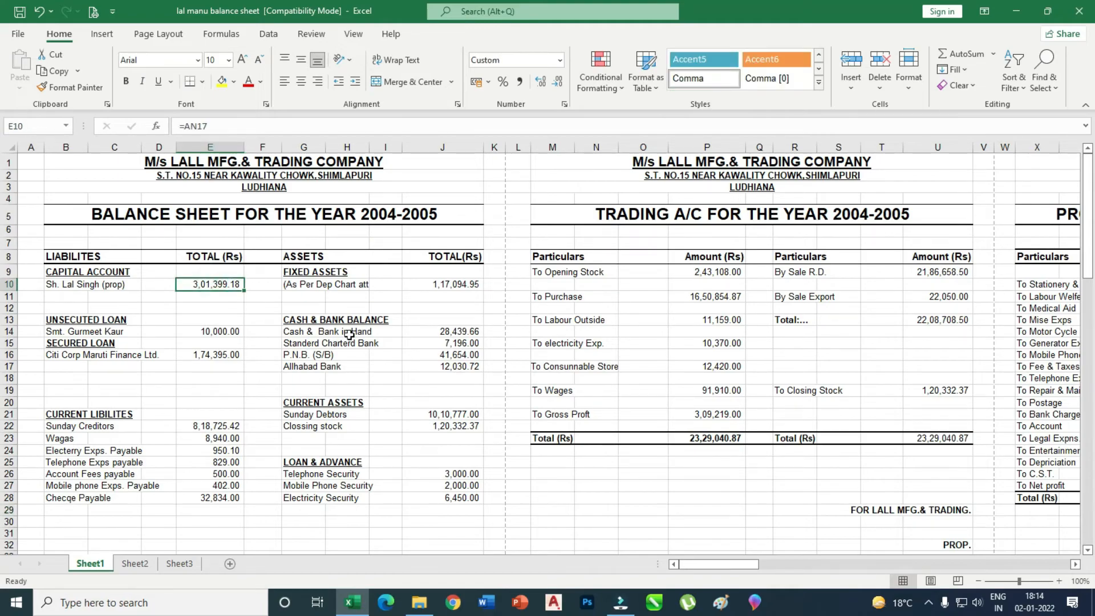
pyautogui.write('=')
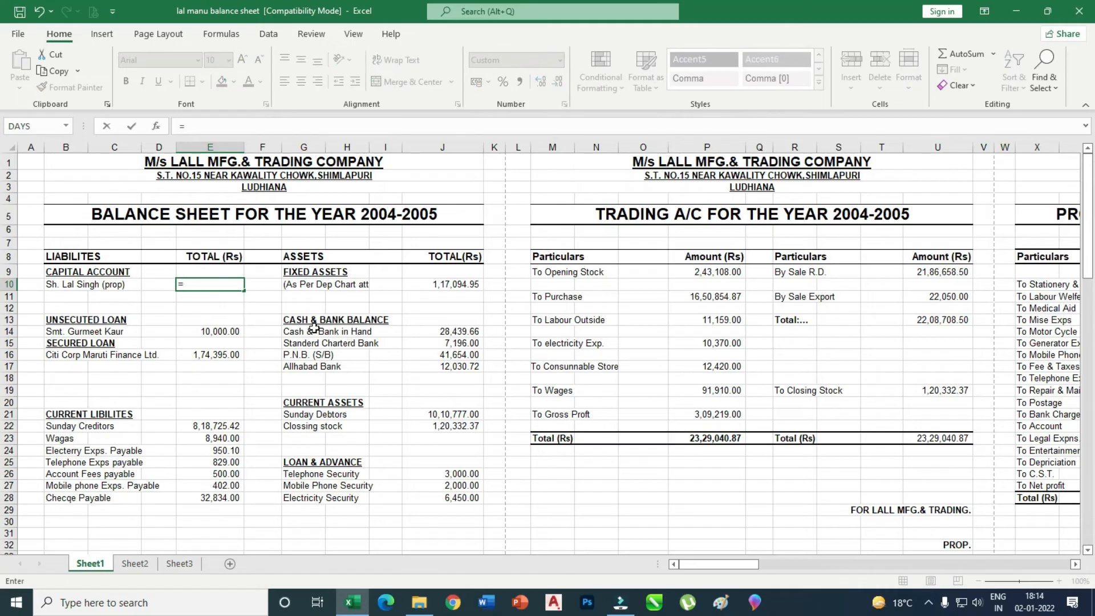
pyautogui.moveTo(728, 565); pyautogui.dragTo(827, 567)
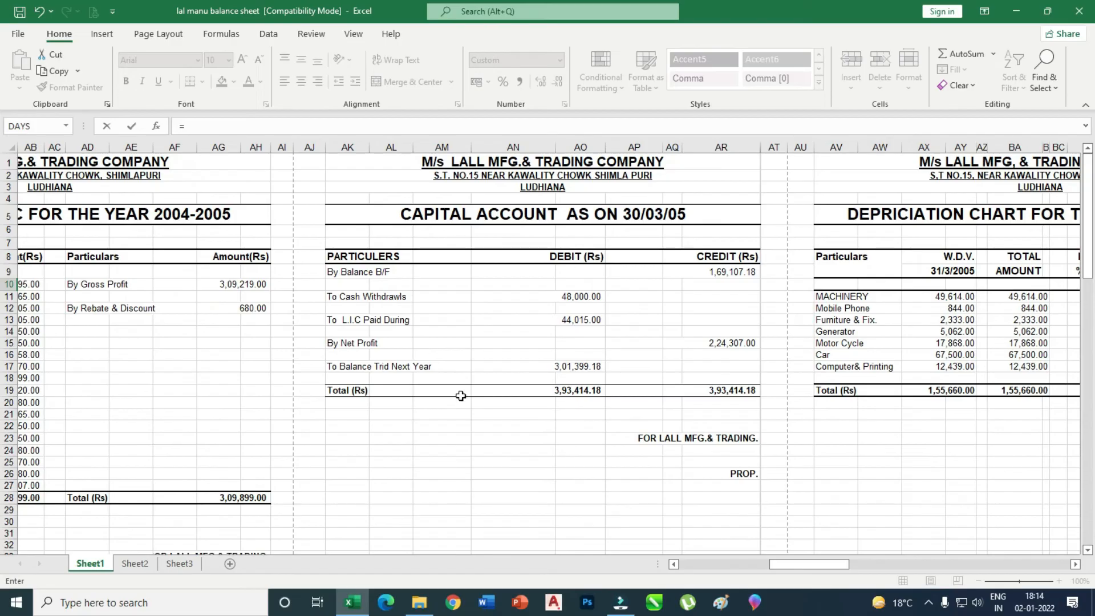
pyautogui.click(577, 367)
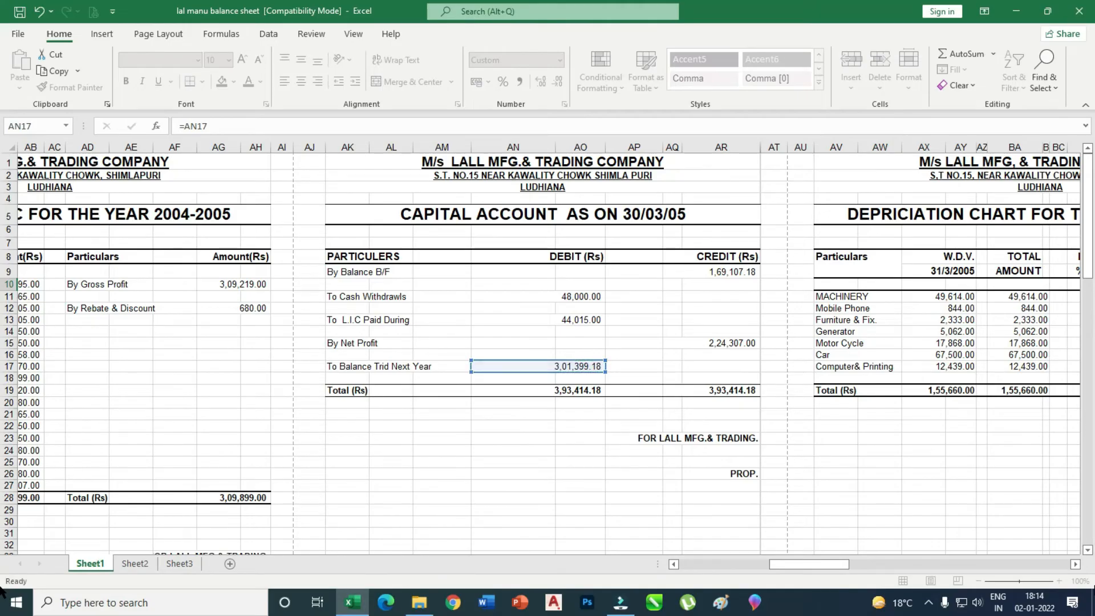
pyautogui.press('Return')
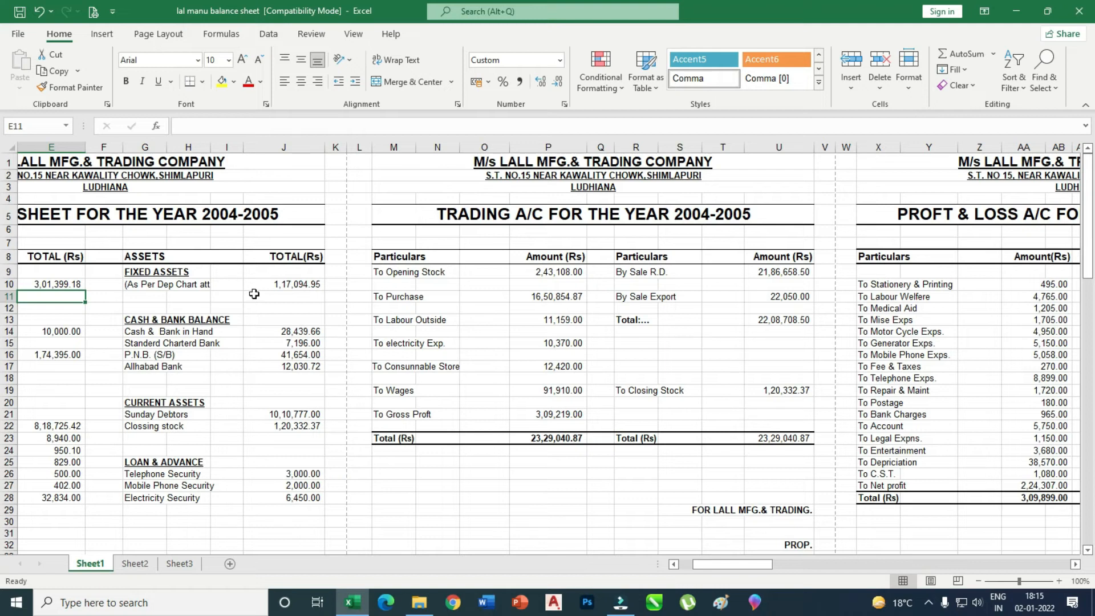
# Link the balance sheet's FIXED ASSETS amount in J10 to the depreciation chart's Balance AMOUNT total with =BG19
pyautogui.click(292, 283)
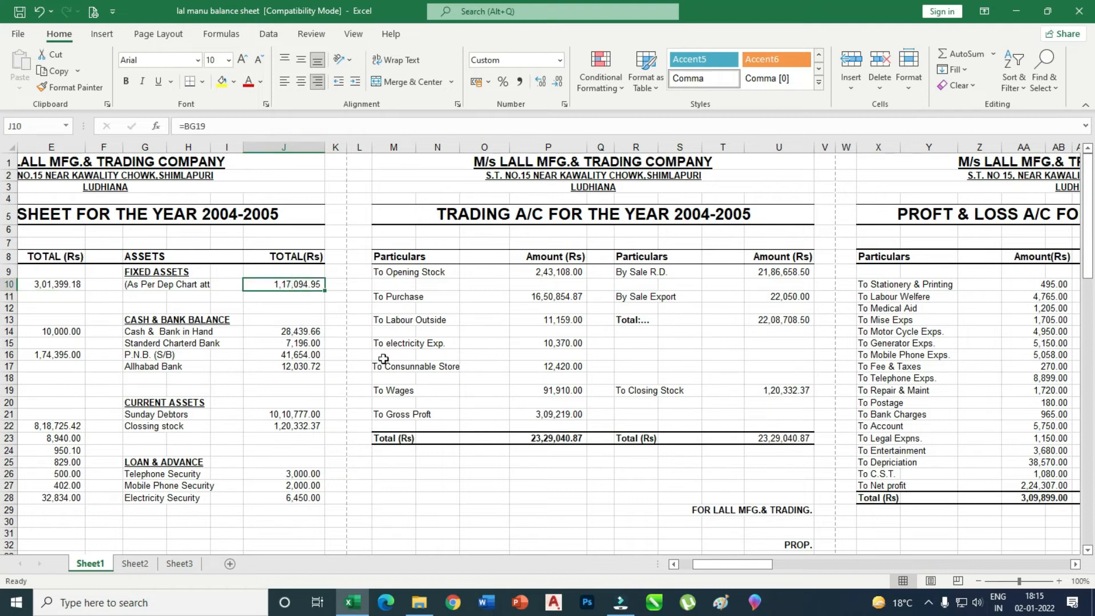
pyautogui.write('=')
pyautogui.moveTo(713, 564); pyautogui.dragTo(850, 564)
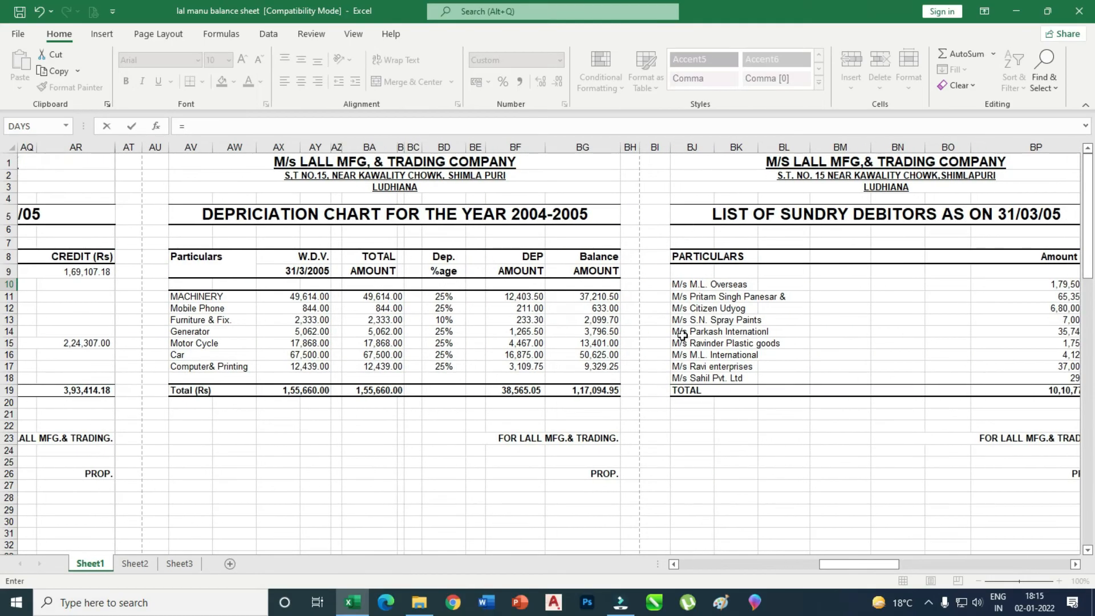
pyautogui.click(609, 392)
pyautogui.press('Return')
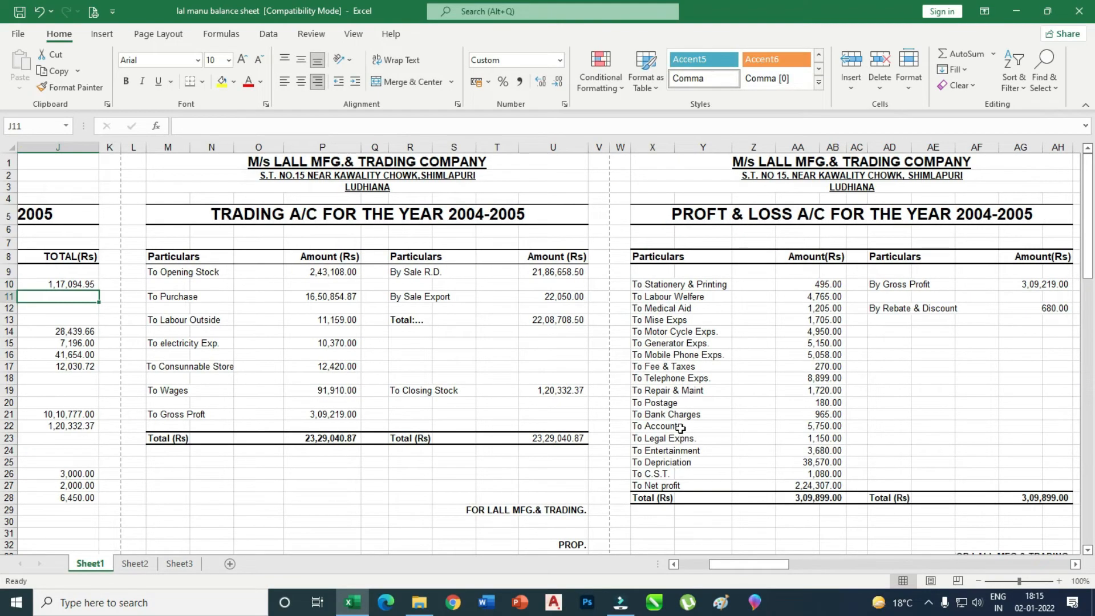
pyautogui.moveTo(740, 563); pyautogui.dragTo(717, 563)
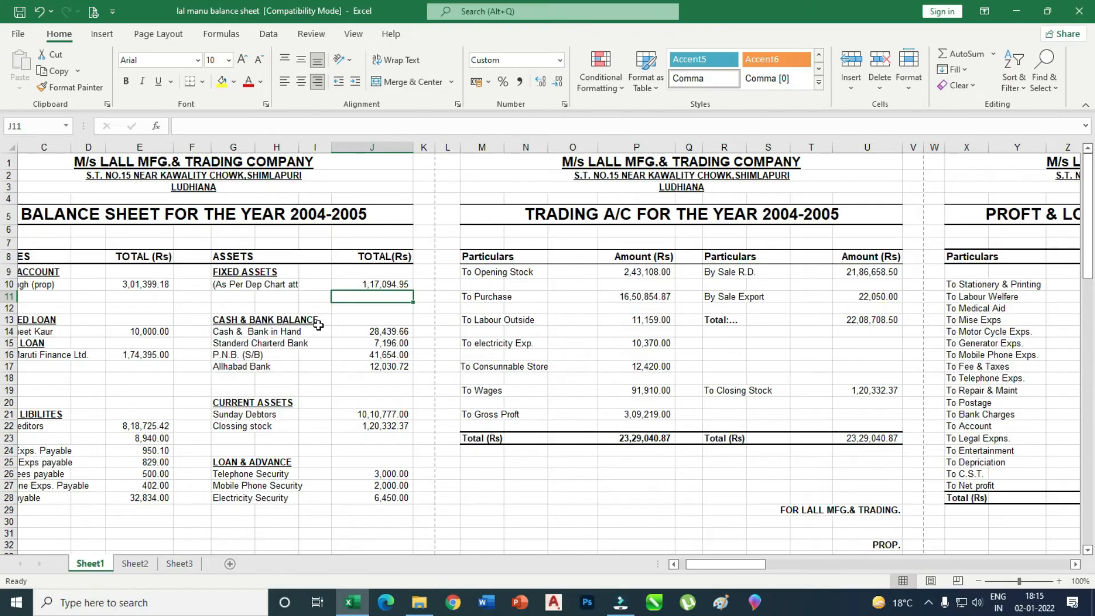
# Link the balance sheet's Sunday Debtors amount in J21 to the debtors list total with =BP19
pyautogui.scroll(-2, 351, 318)
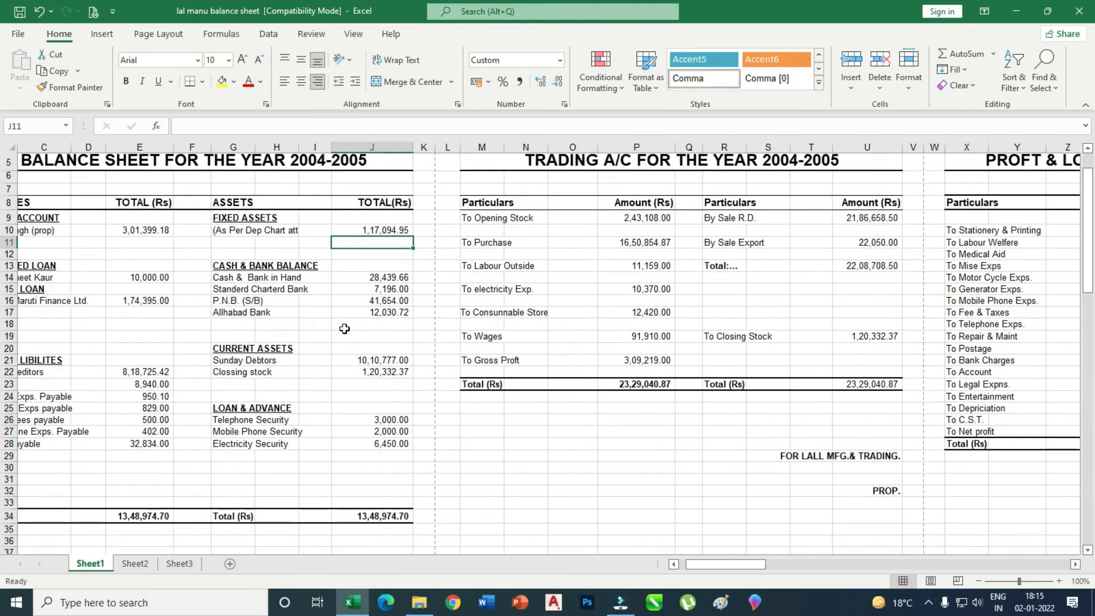
pyautogui.click(379, 333)
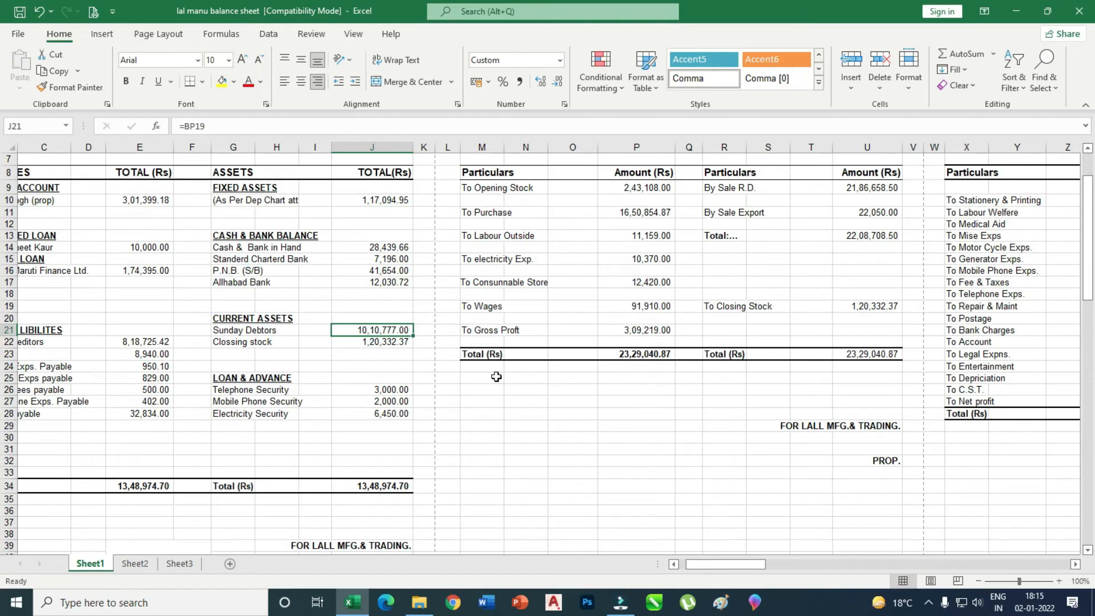
pyautogui.write('=')
pyautogui.moveTo(732, 565); pyautogui.dragTo(890, 562)
pyautogui.click(805, 307)
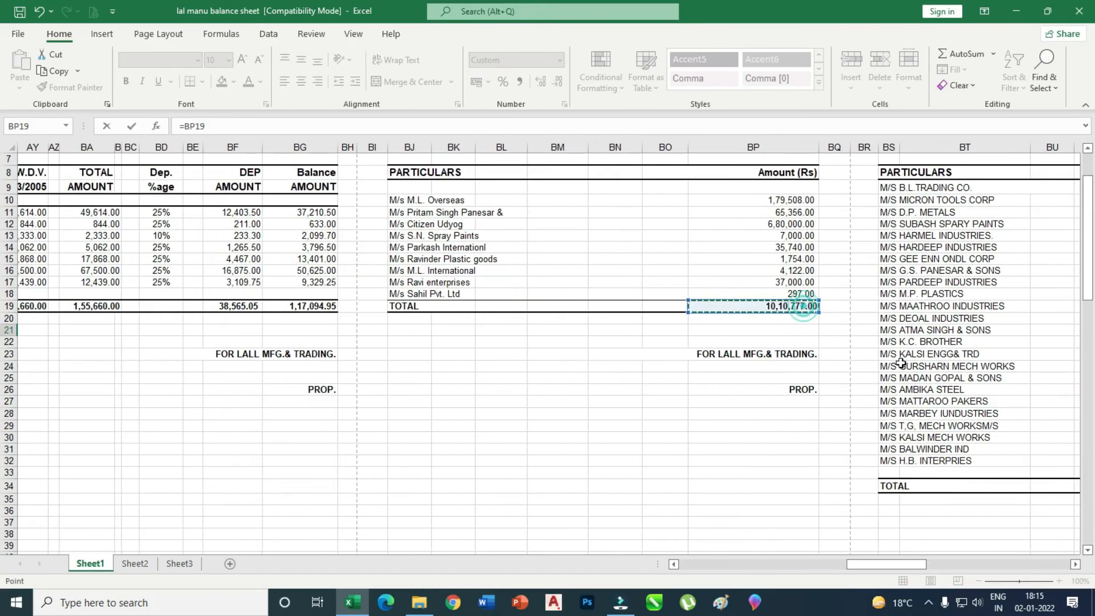
pyautogui.press('Return')
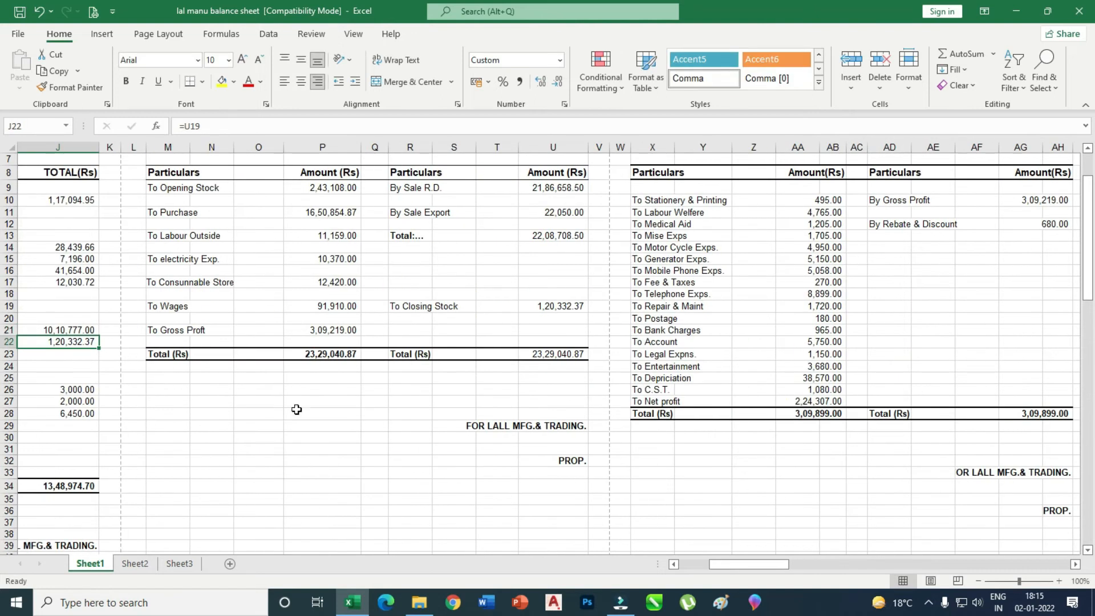
# Link the balance sheet's Clossing stock amount in J22 to the trading account's closing stock with =U19
pyautogui.moveTo(735, 563); pyautogui.dragTo(714, 564)
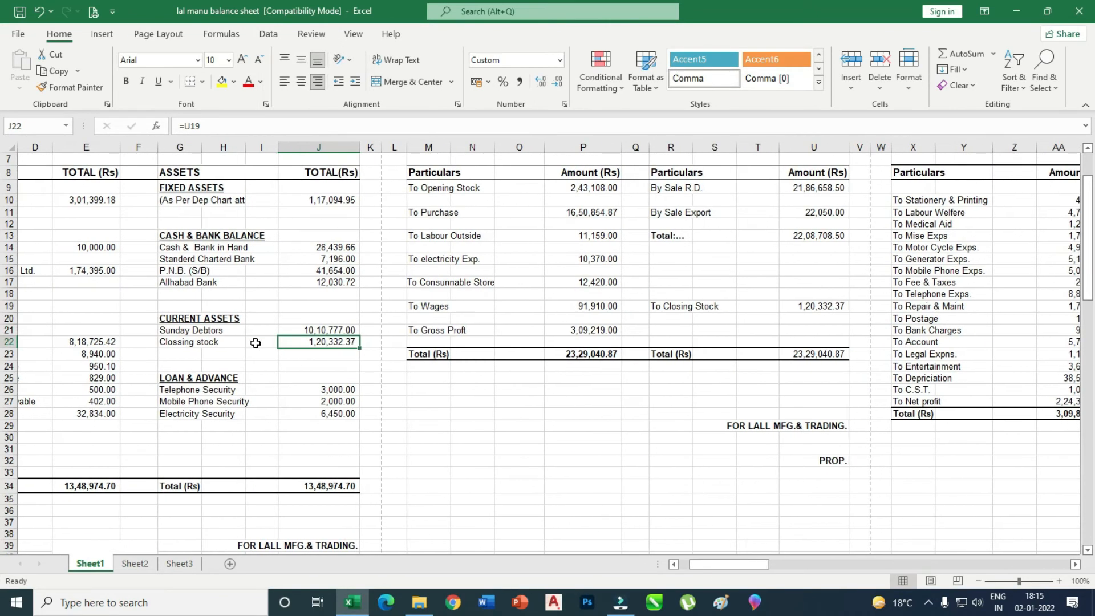
pyautogui.click(305, 341)
pyautogui.click(394, 389)
pyautogui.scroll(1, 814, 321)
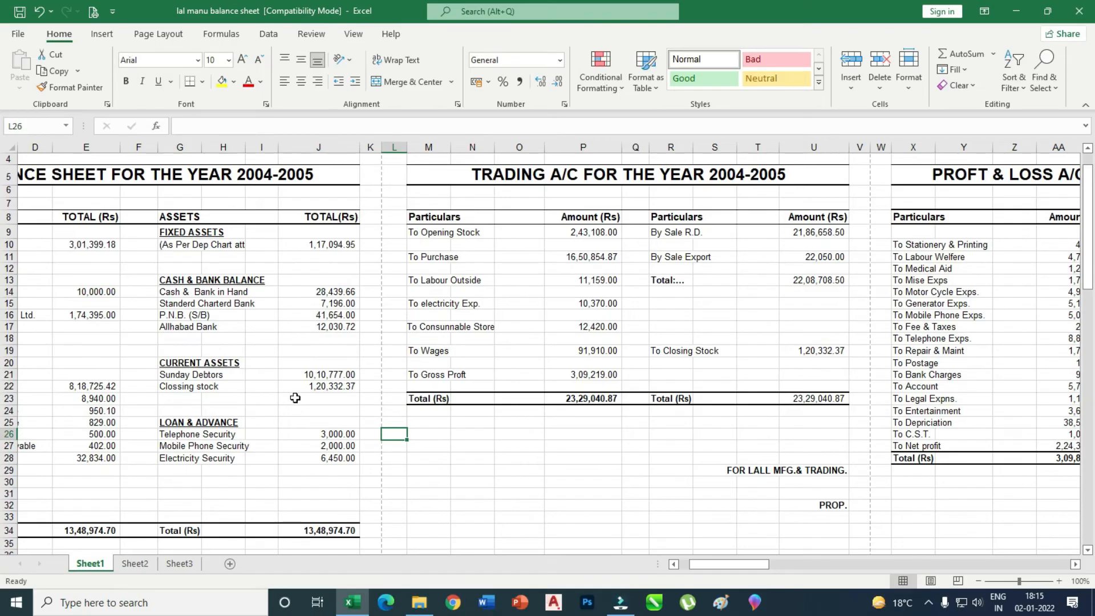
pyautogui.click(308, 386)
pyautogui.write('=')
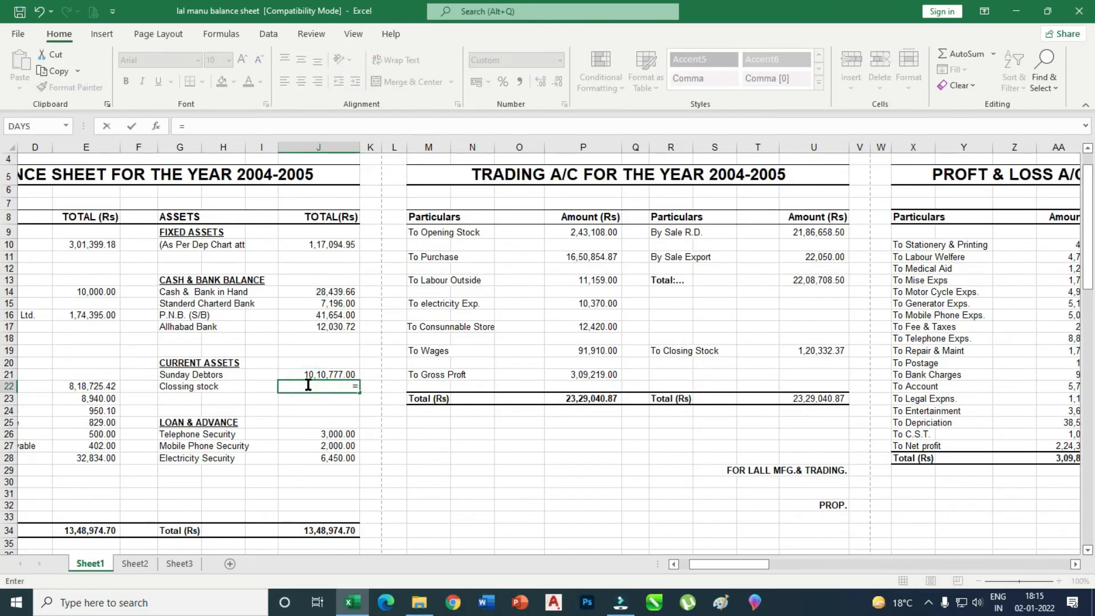
pyautogui.click(829, 350)
pyautogui.press('Return')
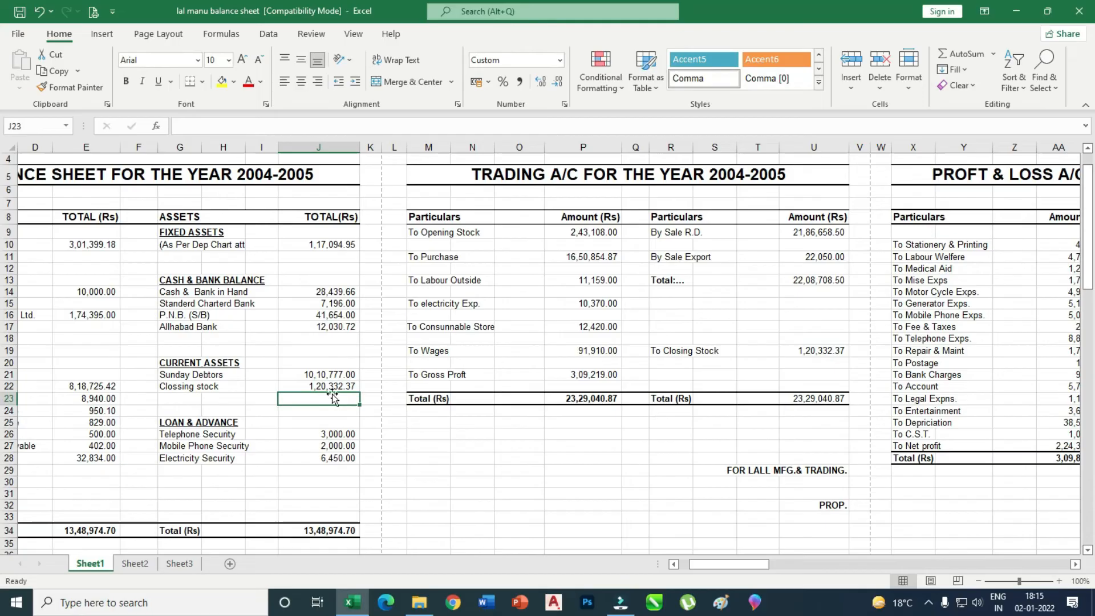
# Clear the balance sheet's Sunday Creditors amount in E22 and link it to the second creditors list total with =CF28
pyautogui.moveTo(744, 564); pyautogui.dragTo(679, 567)
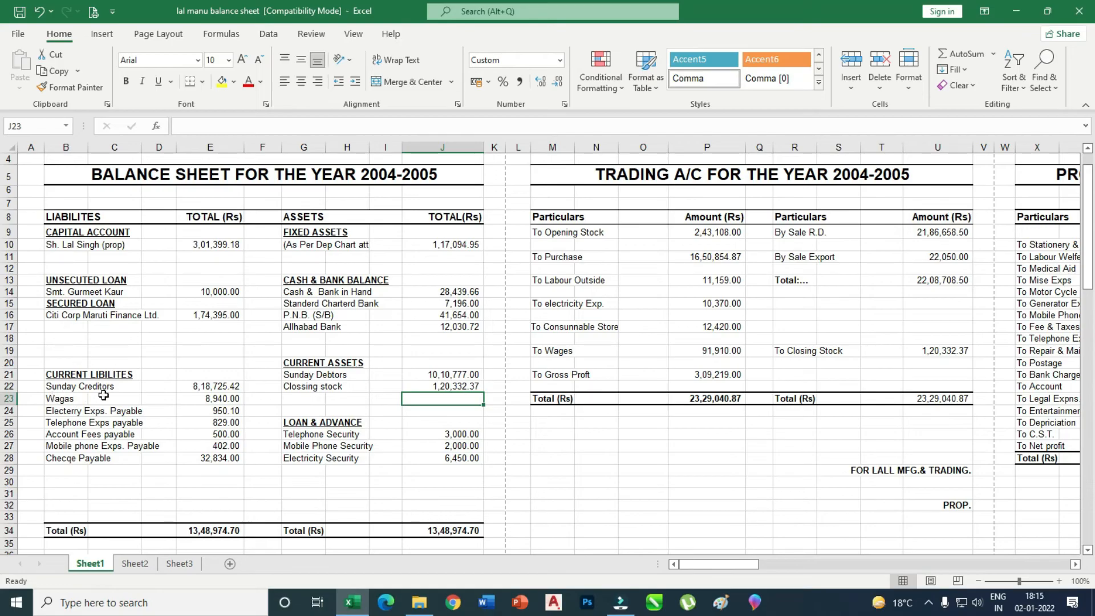
pyautogui.click(230, 388)
pyautogui.press('Delete')
pyautogui.moveTo(752, 565); pyautogui.dragTo(995, 564)
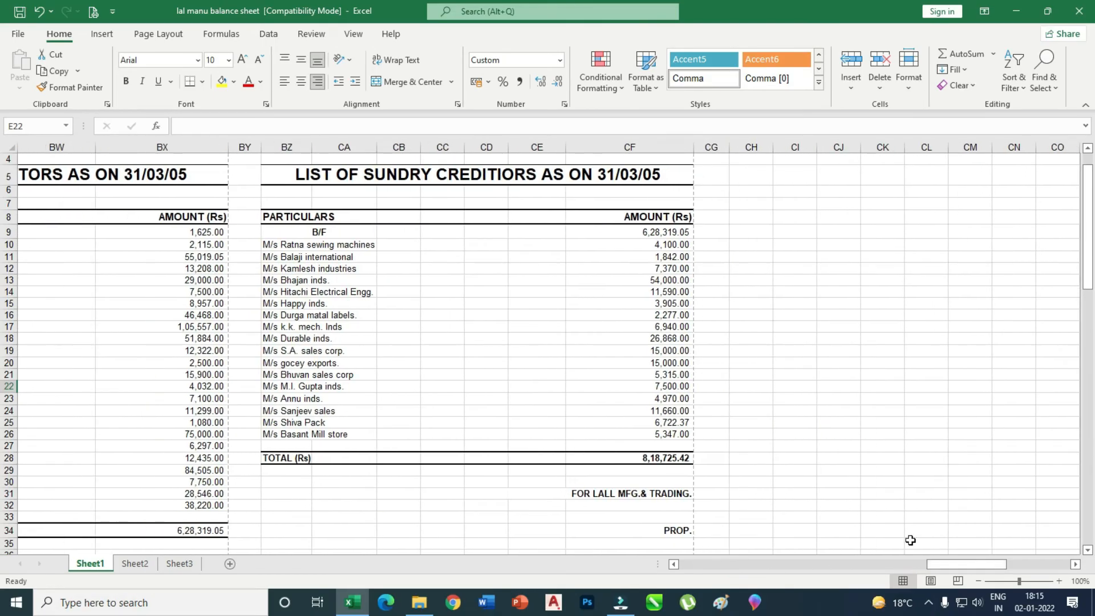
pyautogui.click(675, 458)
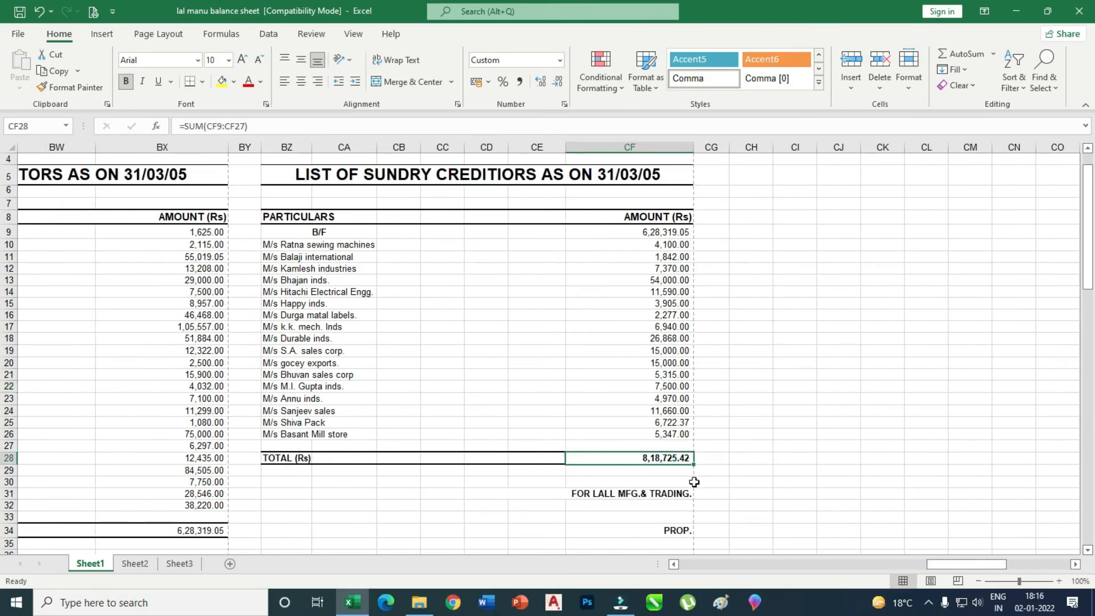
pyautogui.moveTo(934, 562); pyautogui.dragTo(682, 563)
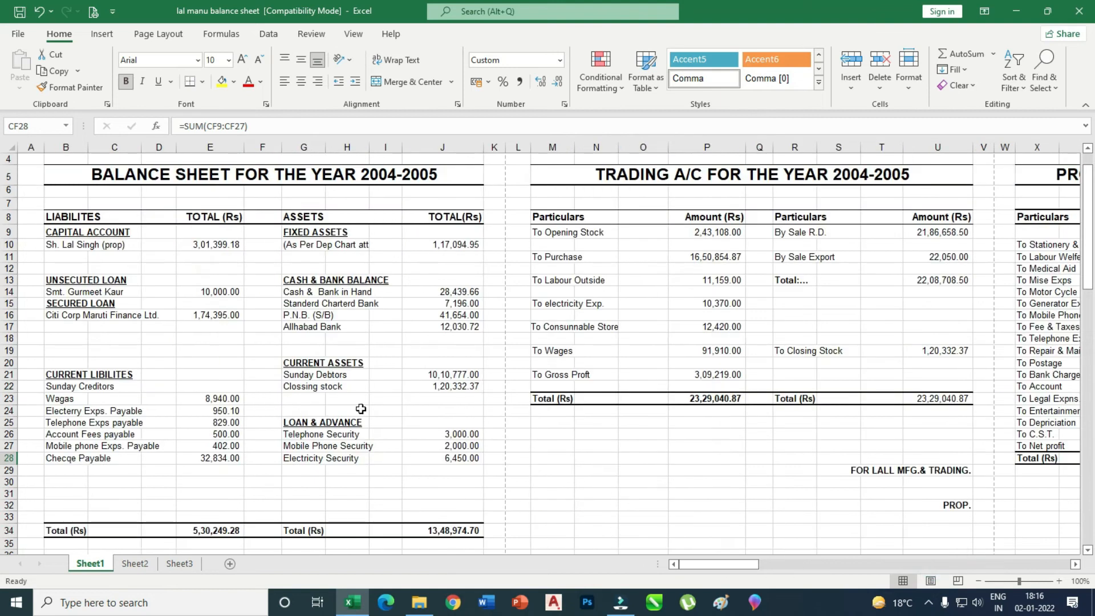
pyautogui.click(244, 388)
pyautogui.write('=')
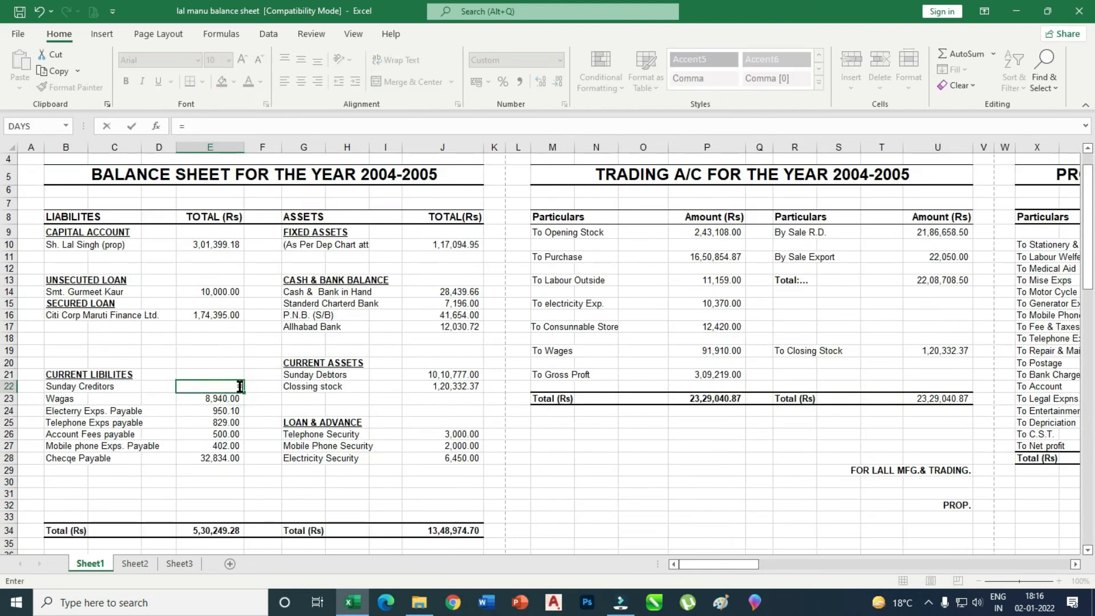
pyautogui.moveTo(736, 567); pyautogui.dragTo(985, 564)
pyautogui.click(586, 458)
pyautogui.press('Return')
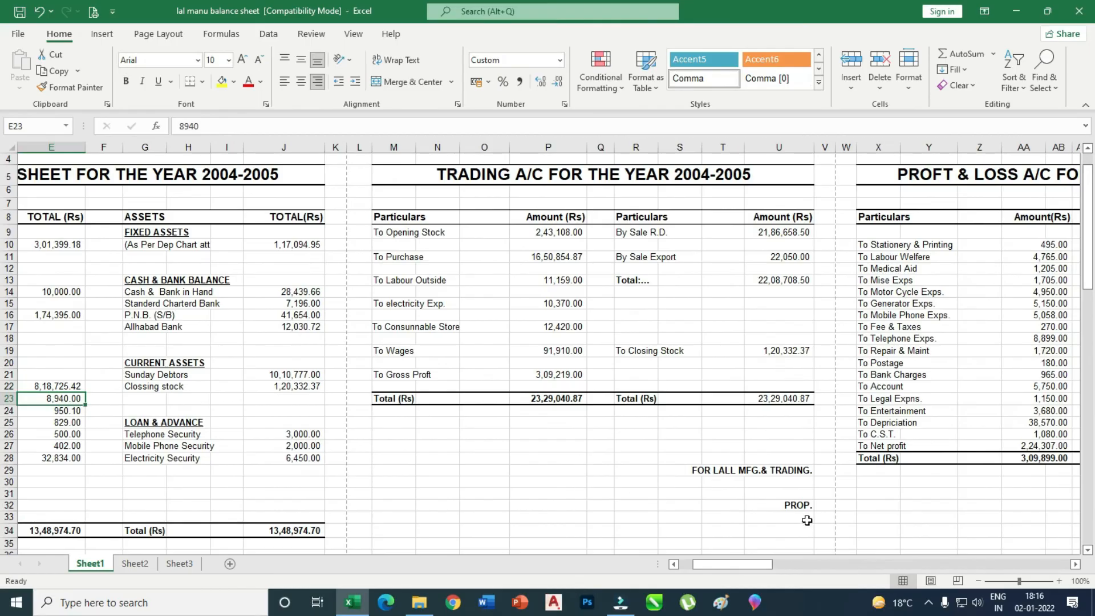
# Clear the liabilities and assets totals in E34 and J34 of the balance sheet
pyautogui.moveTo(735, 570); pyautogui.dragTo(722, 570)
pyautogui.scroll(-2, 457, 456)
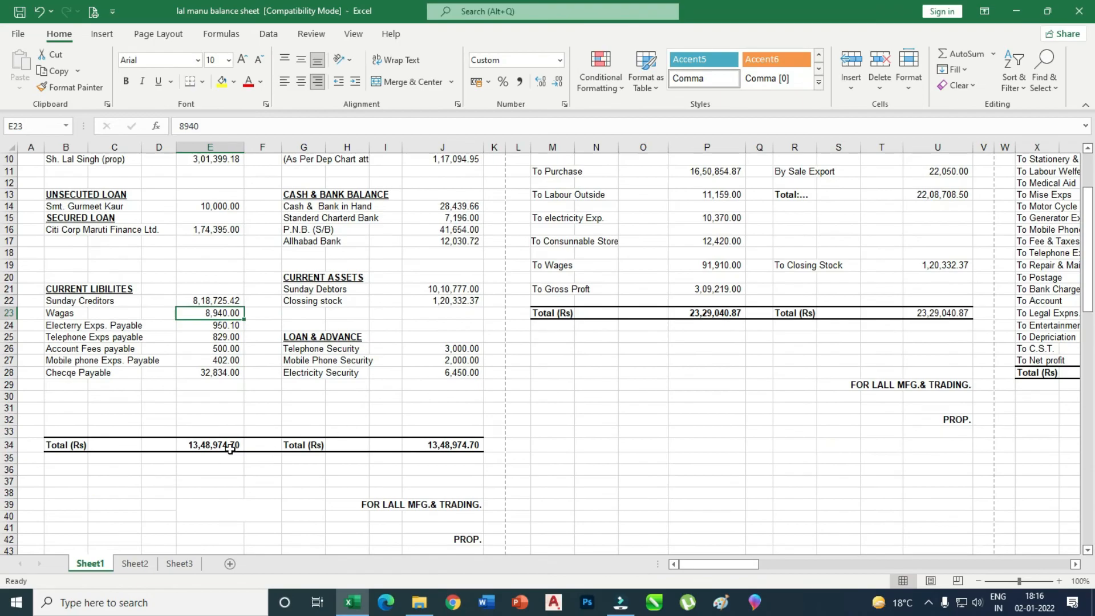
pyautogui.click(216, 446)
pyautogui.press('Delete')
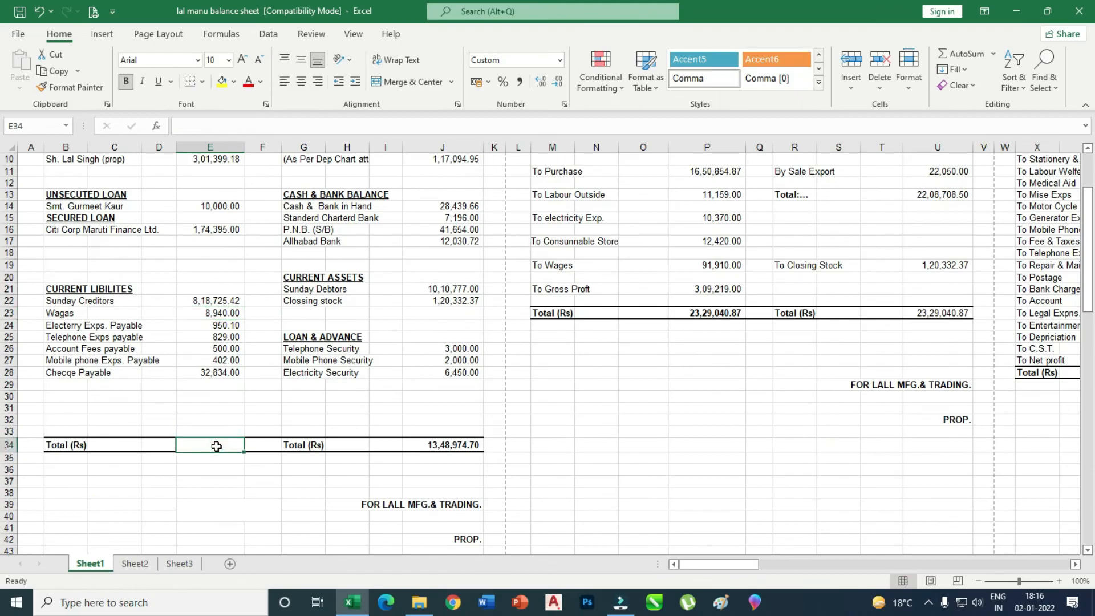
pyautogui.click(456, 450)
pyautogui.press('Delete')
pyautogui.scroll(2, 456, 449)
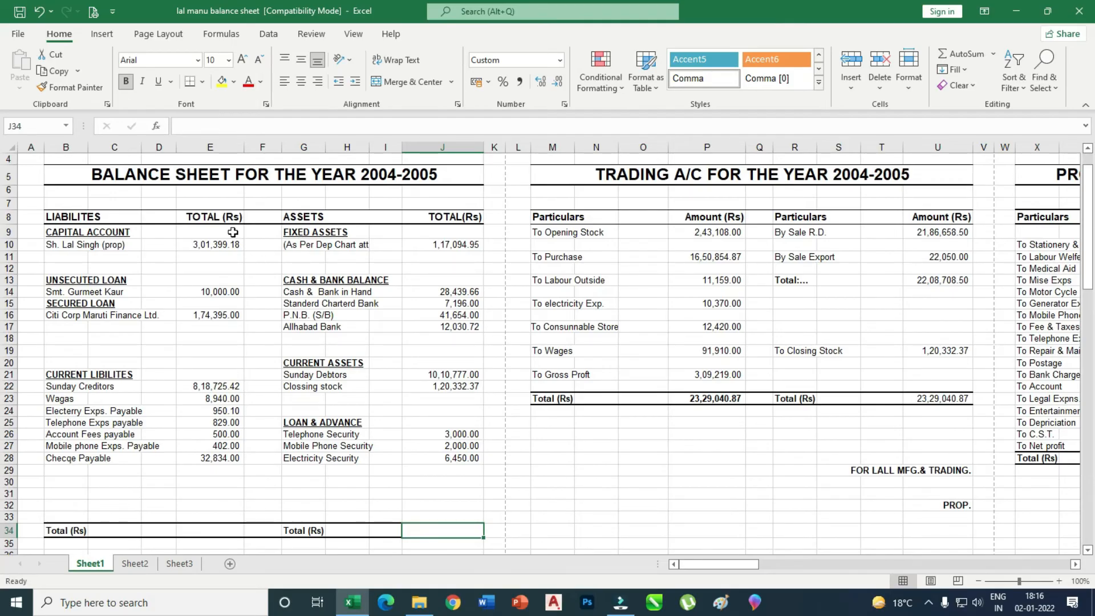
# Total the balance sheet's liabilities in E34 using AutoSum with the range E10:E29
pyautogui.click(225, 530)
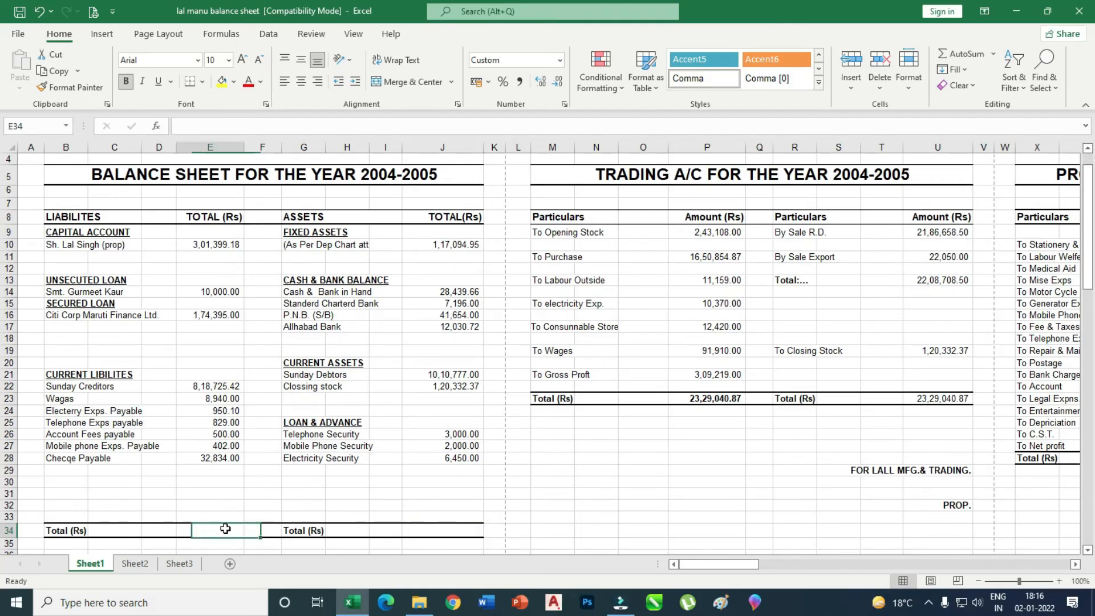
pyautogui.click(991, 53)
pyautogui.click(975, 67)
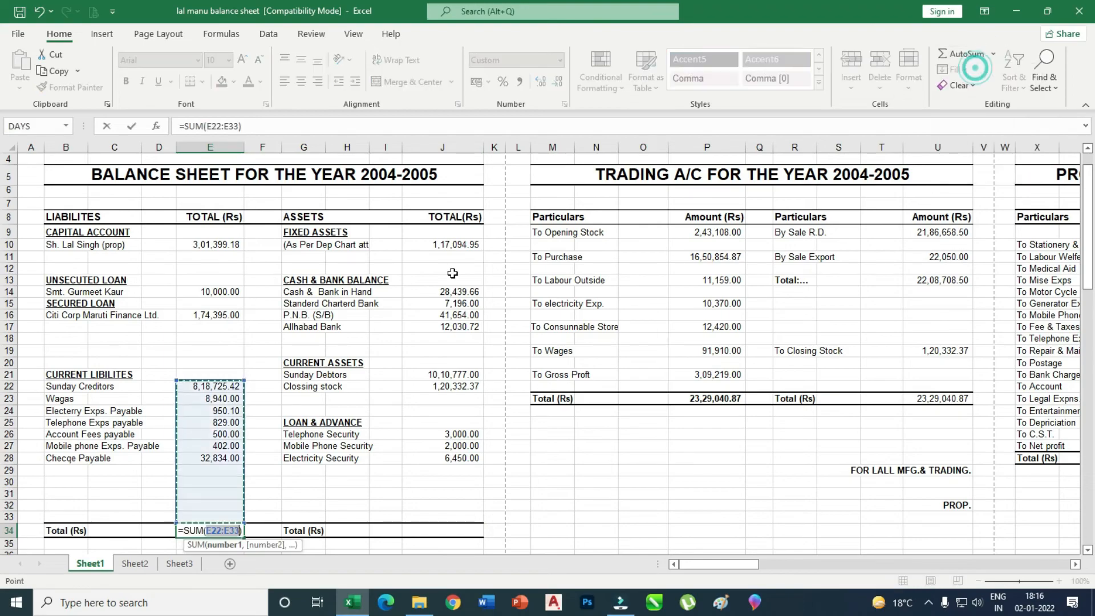
pyautogui.moveTo(235, 245); pyautogui.dragTo(228, 463)
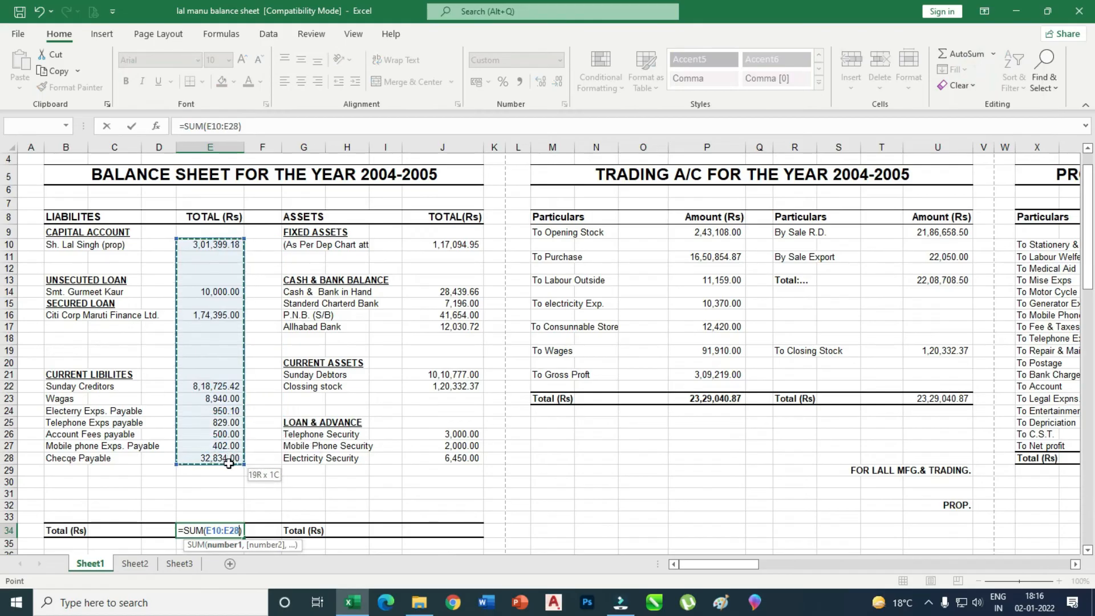
pyautogui.press('Return')
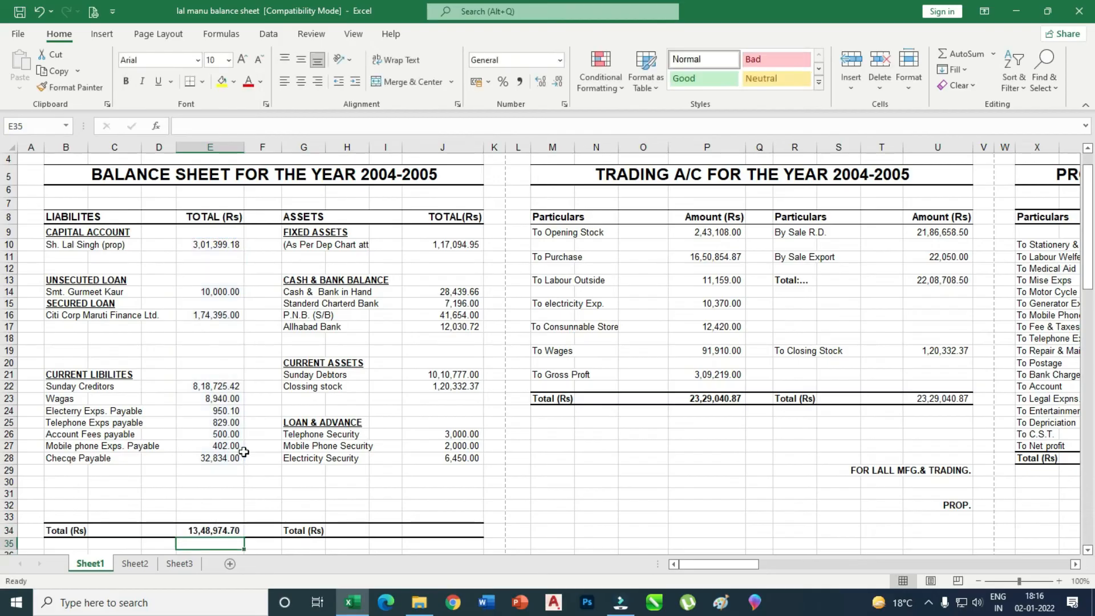
# Total the balance sheet's assets in J34 with AutoSum as =SUM(J10:J28) and compare it with the liabilities total
pyautogui.click(455, 531)
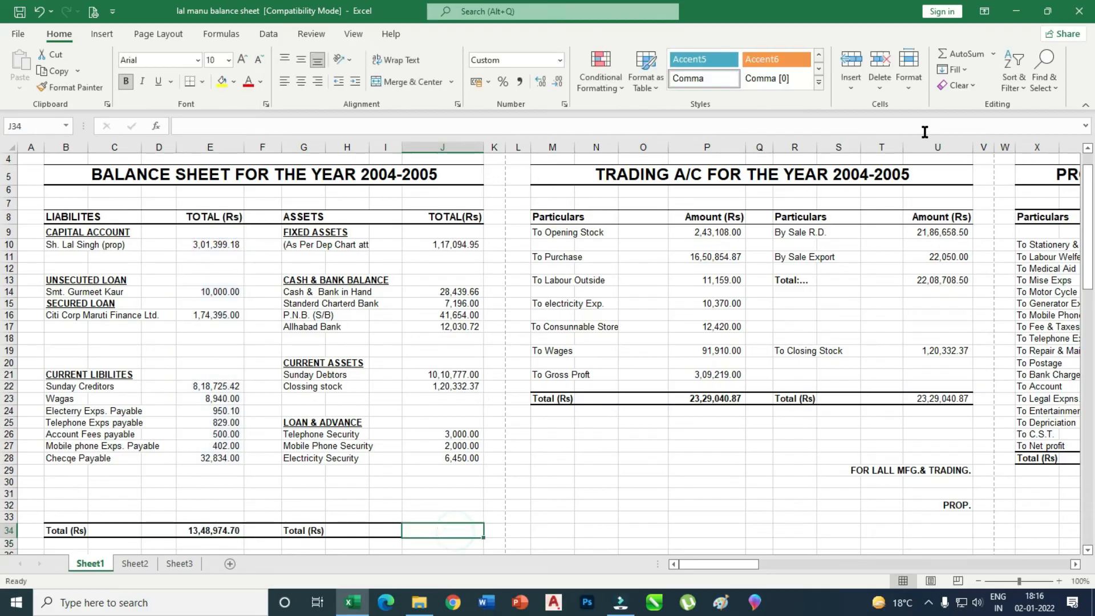
pyautogui.click(963, 53)
pyautogui.moveTo(459, 246); pyautogui.dragTo(470, 458)
pyautogui.press('Return')
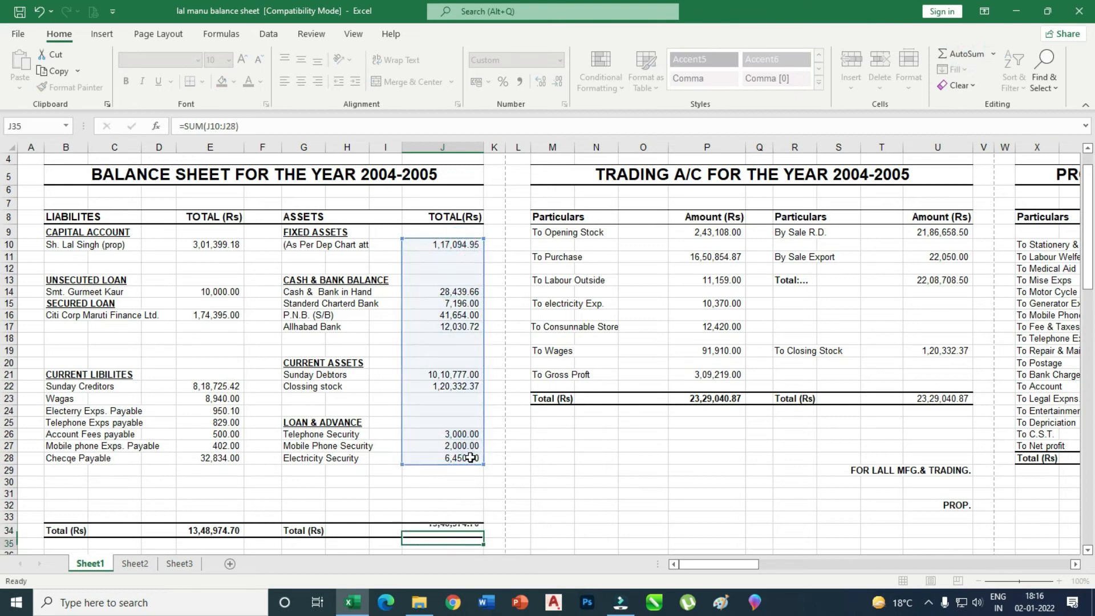
pyautogui.scroll(-2, 358, 355)
pyautogui.click(205, 448)
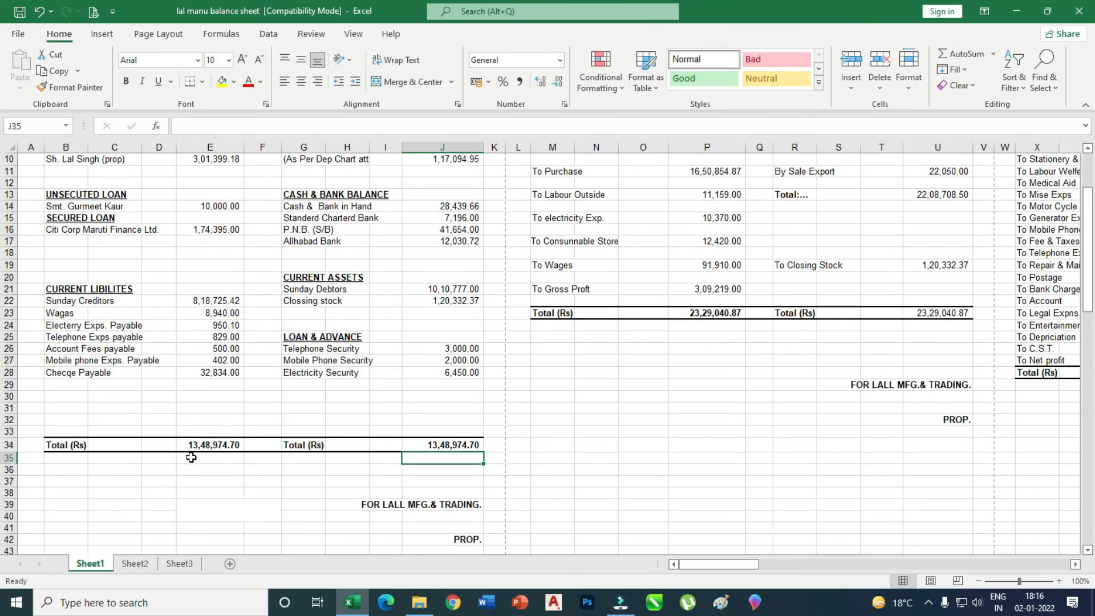
pyautogui.click(458, 444)
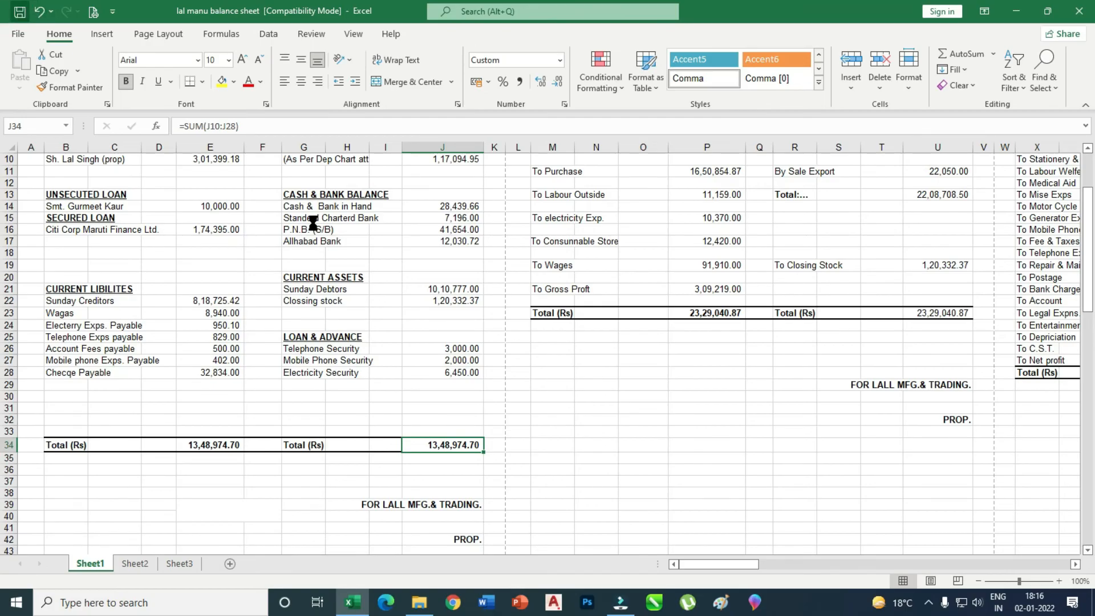
# Set the trading account's To Labour Outside amount in P13 to 0 to test the linked formulas
pyautogui.moveTo(718, 566); pyautogui.dragTo(742, 566)
pyautogui.scroll(2, 737, 483)
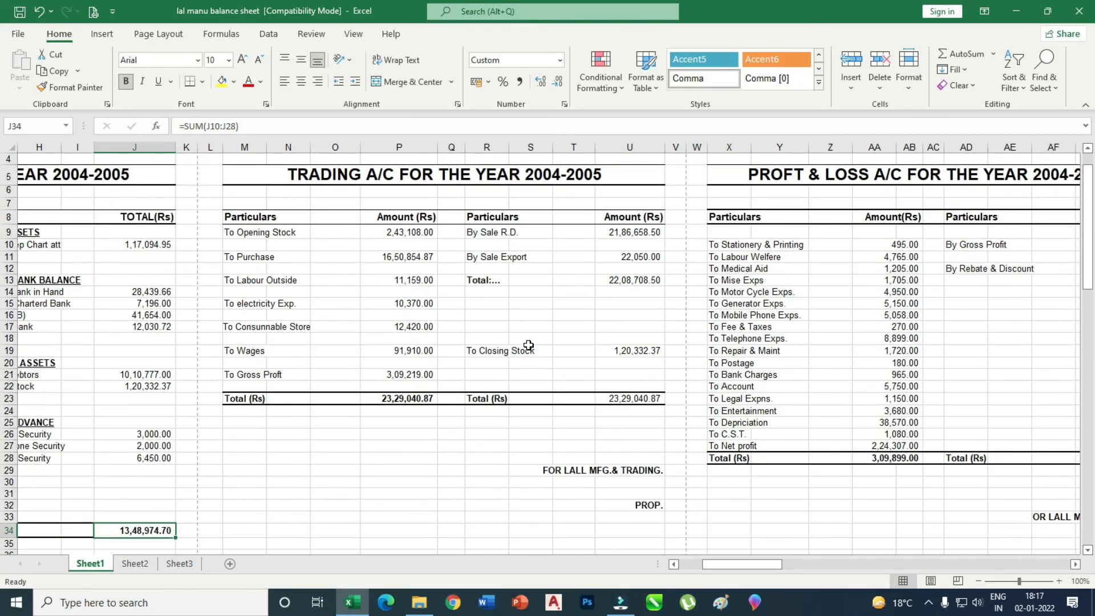
pyautogui.moveTo(754, 566); pyautogui.dragTo(660, 586)
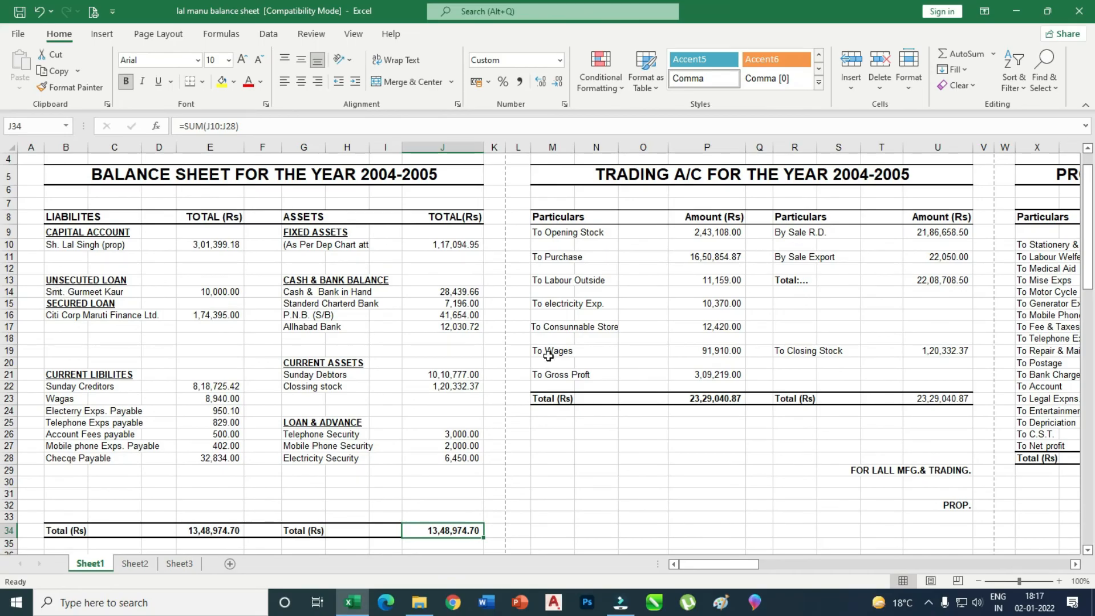
pyautogui.moveTo(712, 566); pyautogui.dragTo(739, 565)
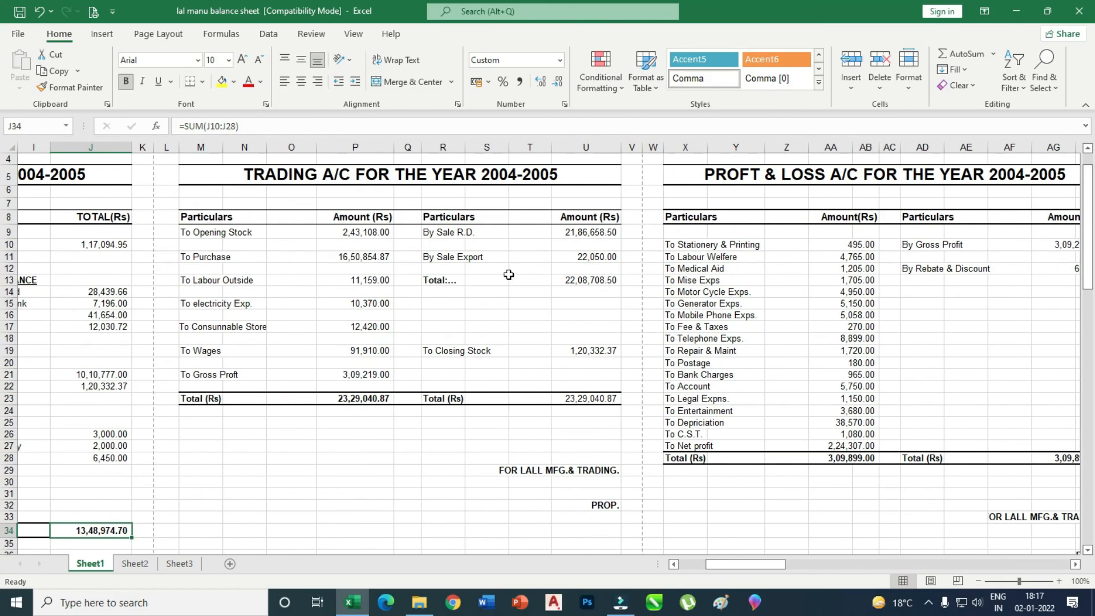
pyautogui.click(341, 282)
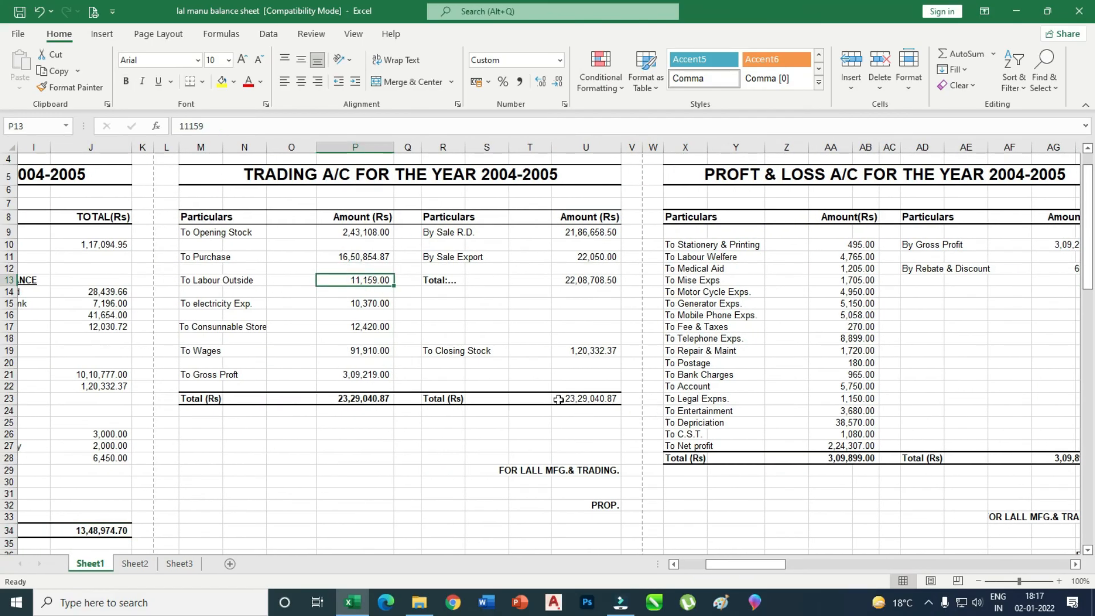
pyautogui.write('0')
pyautogui.click(436, 456)
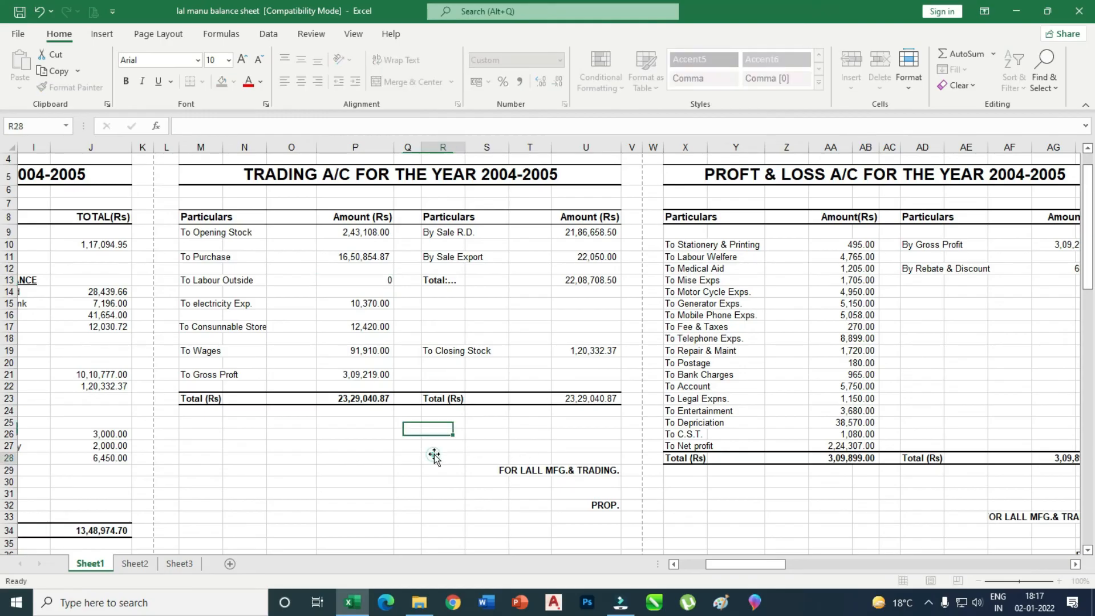
# Trace the changed amount through gross profit, net profit and the capital account's closing balance to the balance sheet's capital amount and totals
pyautogui.click(365, 375)
pyautogui.moveTo(745, 564); pyautogui.dragTo(846, 565)
pyautogui.click(445, 447)
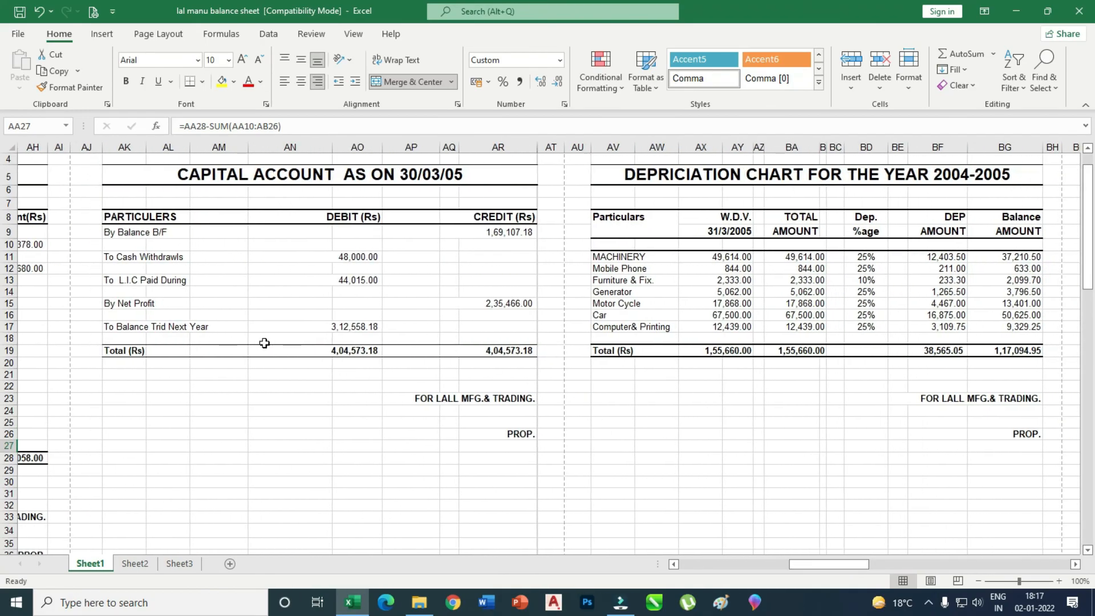
pyautogui.click(350, 331)
pyautogui.moveTo(811, 564); pyautogui.dragTo(708, 567)
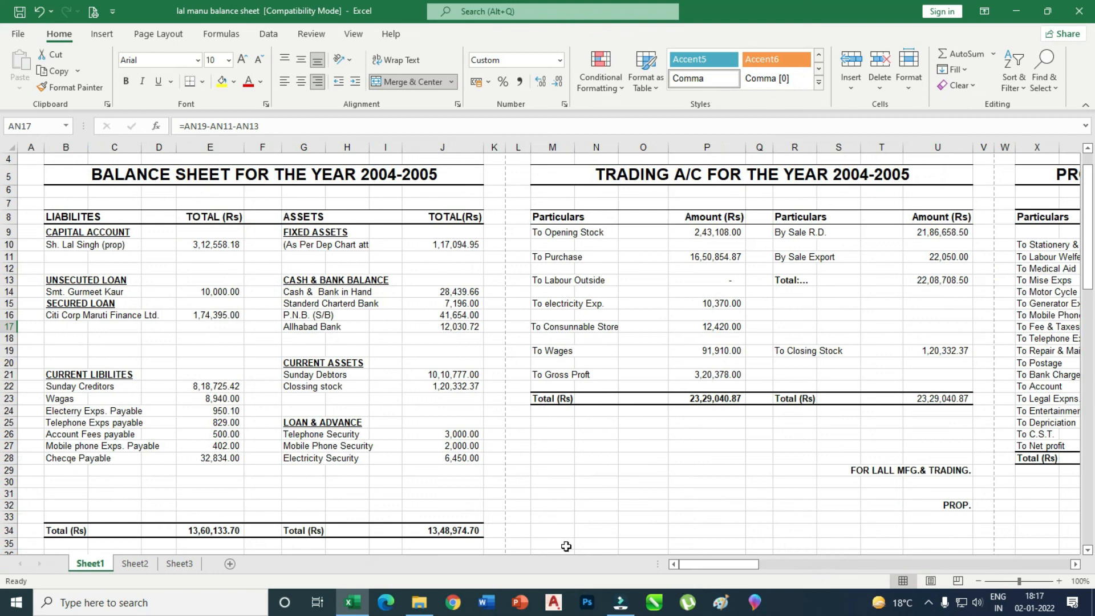
pyautogui.click(201, 246)
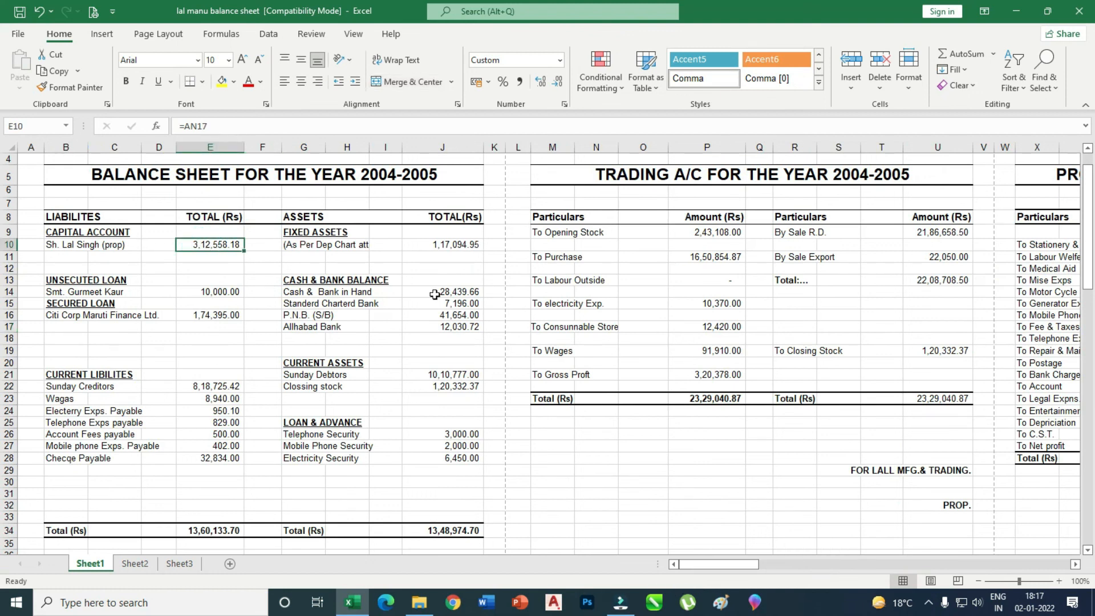
pyautogui.click(463, 528)
pyautogui.click(212, 530)
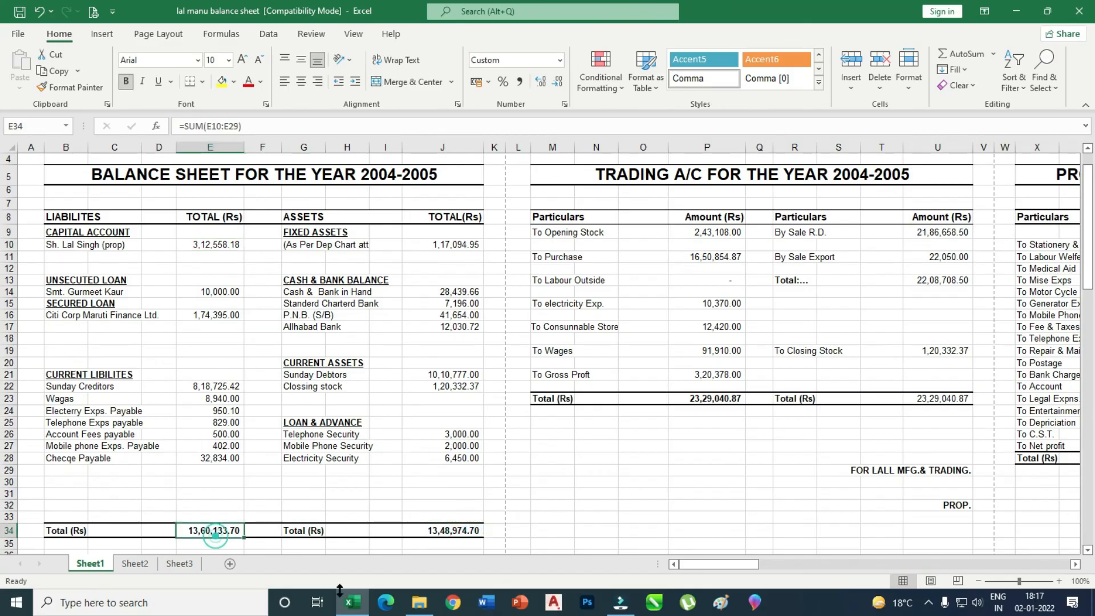
# Undo the test change to the To Labour Outside amount in P13
pyautogui.moveTo(422, 610)
pyautogui.hotkey('ctrl', 'z')
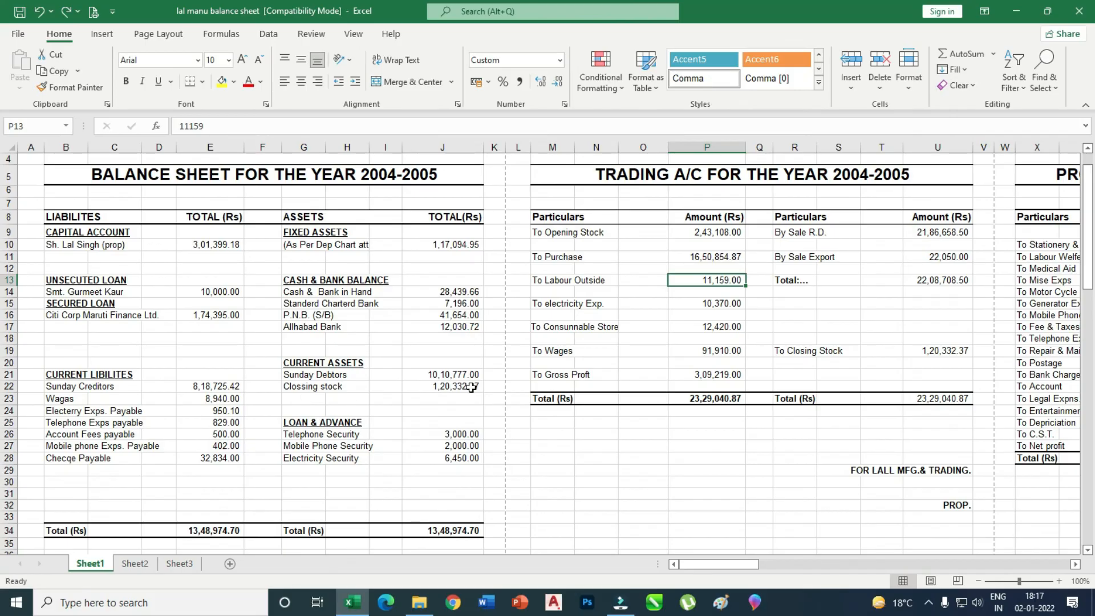
pyautogui.moveTo(725, 562); pyautogui.dragTo(575, 471)
pyautogui.moveTo(684, 570); pyautogui.dragTo(686, 568)
pyautogui.scroll(1, 330, 332)
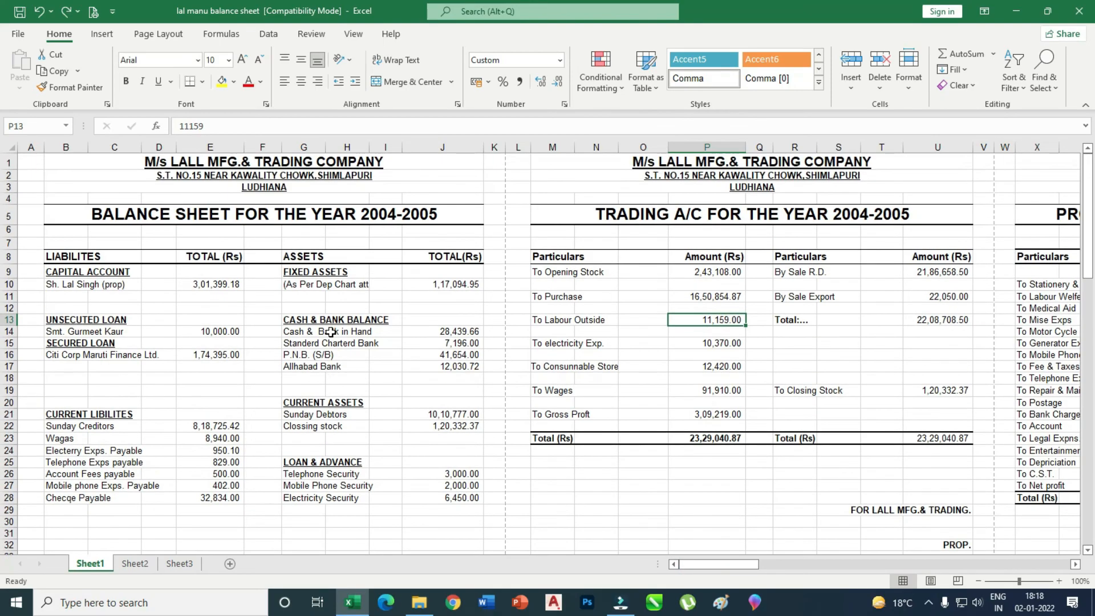